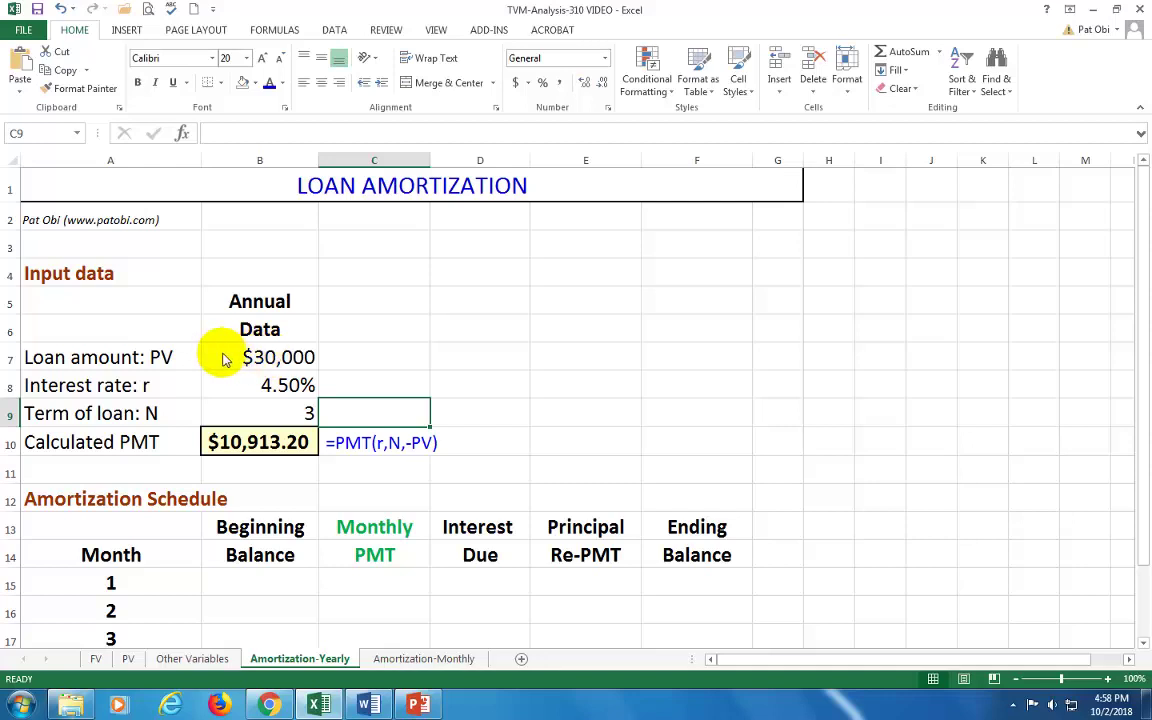
Step: Review the $30,000 loan, 4.50% rate and 3-year term inputs, ending on the B10 payment
left_click_drag(240, 360, 278, 360)
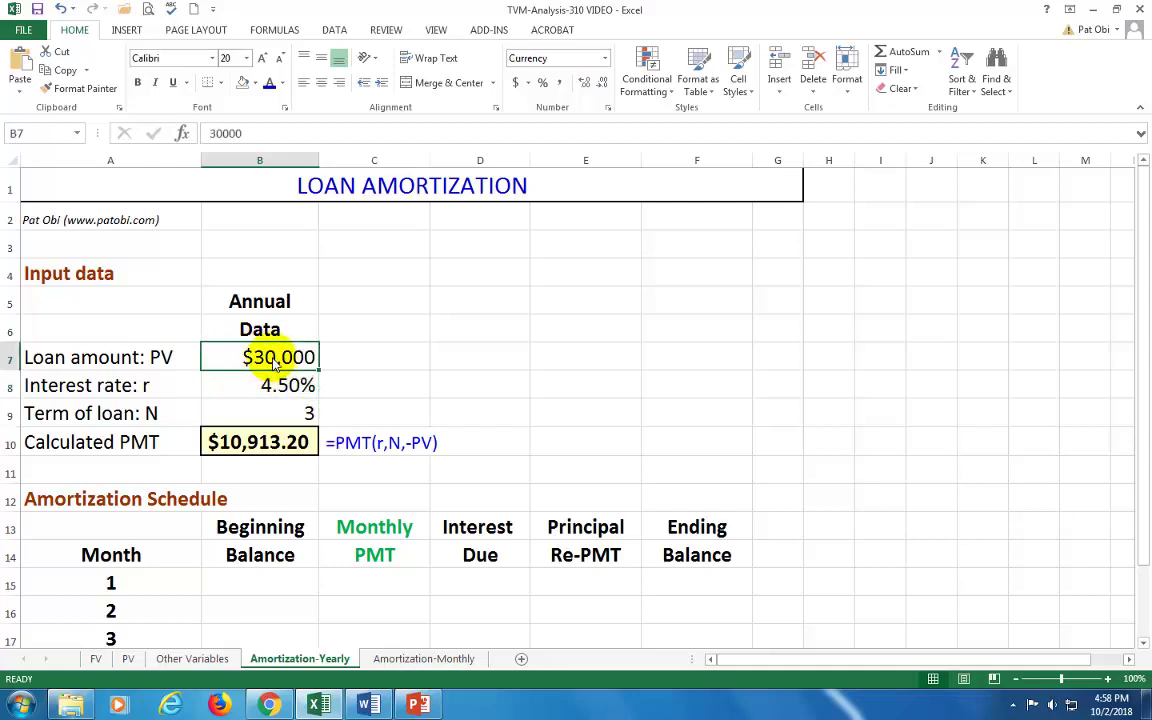
left_click(272, 390)
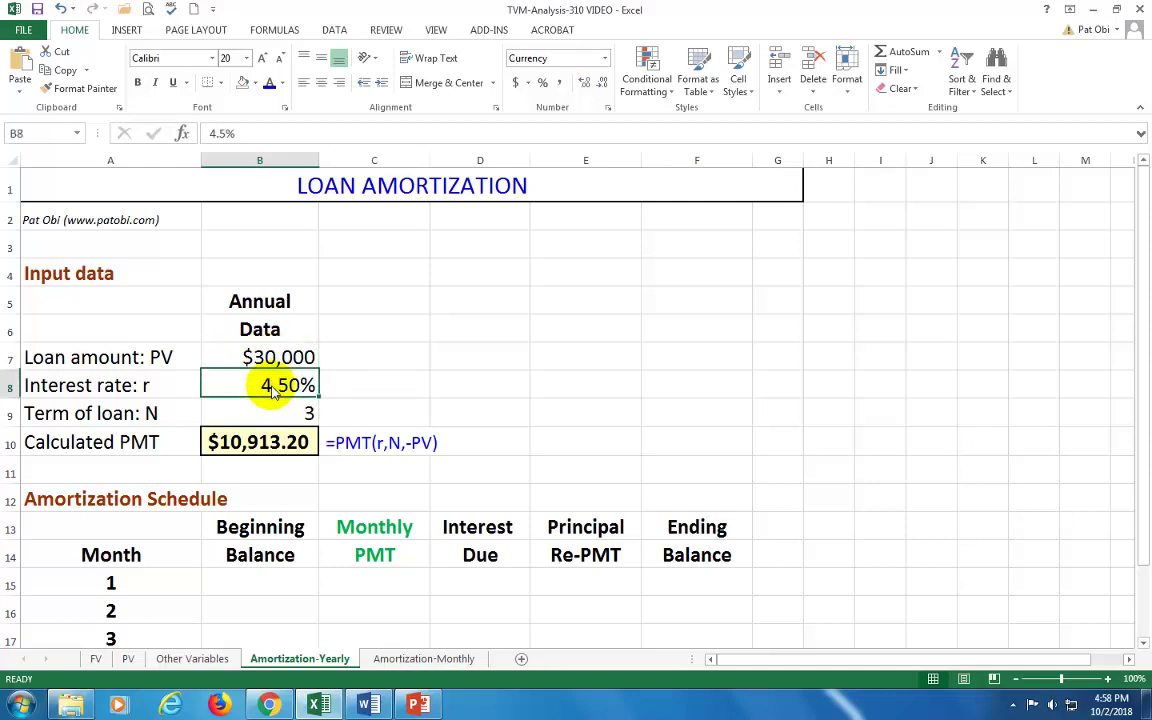
left_click(284, 419)
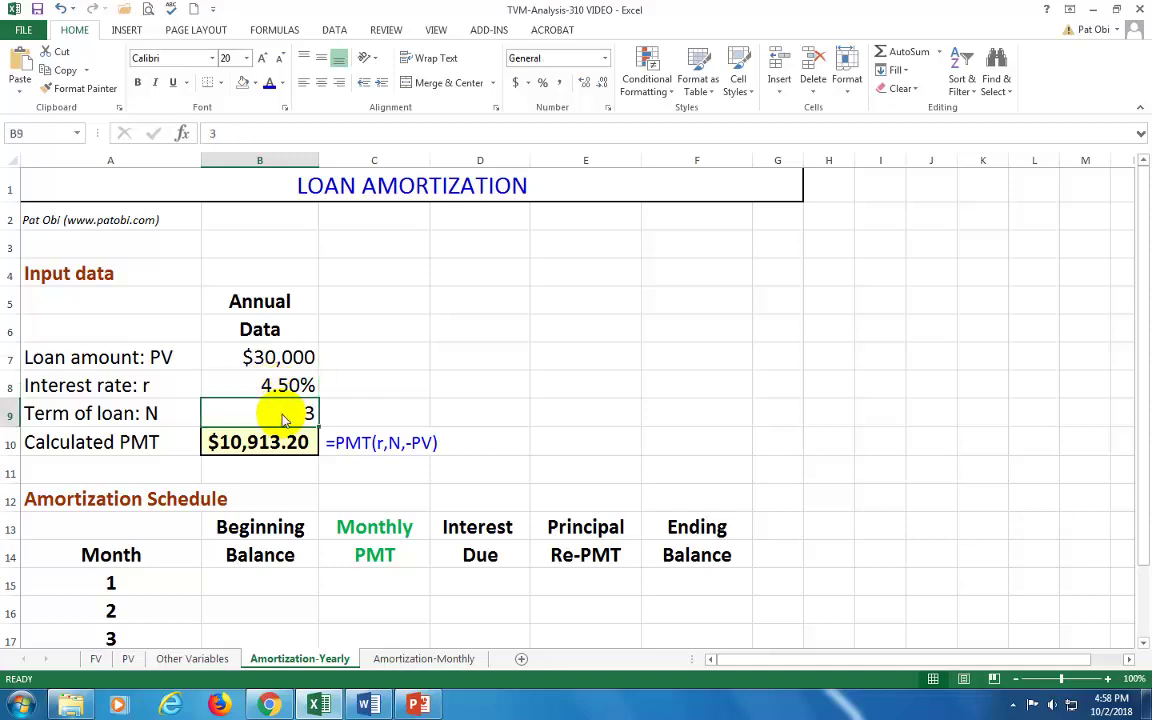
left_click(265, 440)
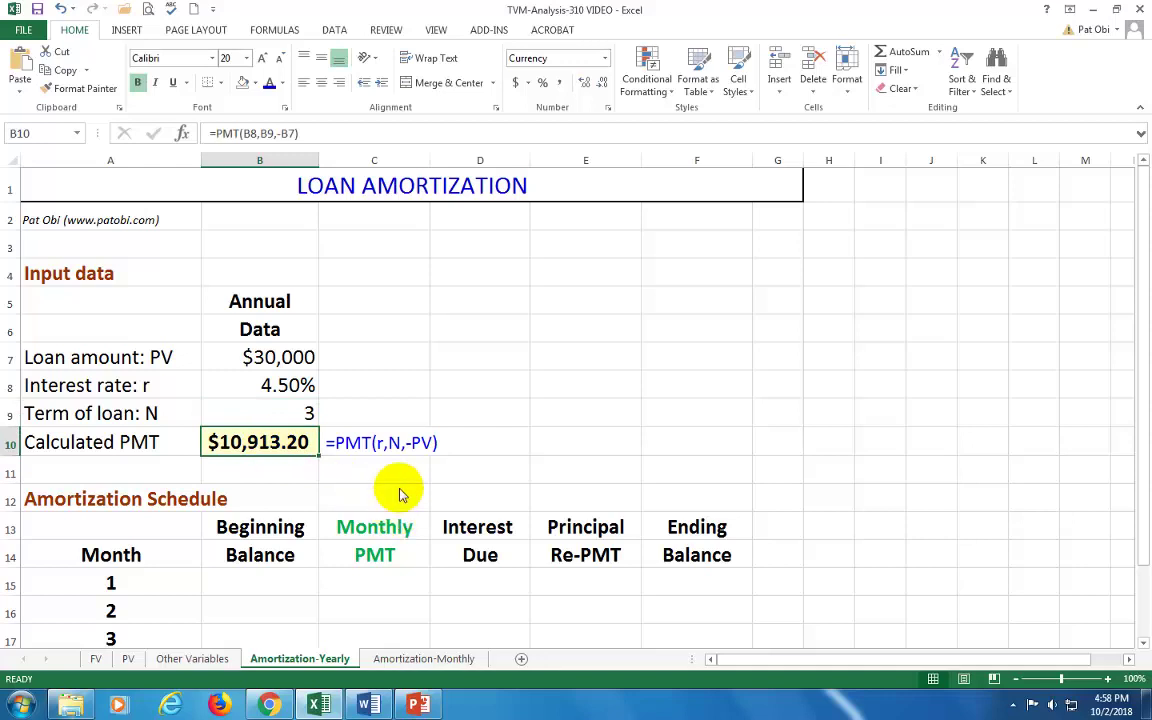
Step: Replace B10's payment with =PMT(B8,B9,-B7), returning $10,913.20 again
key("Delete")
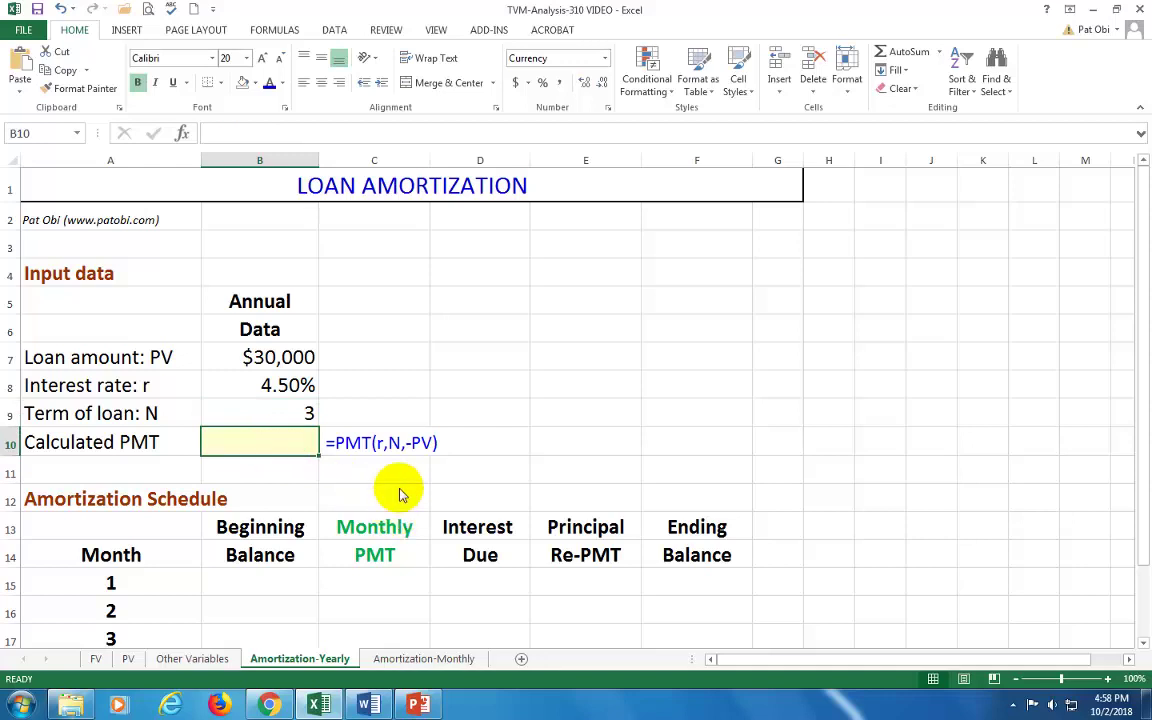
type("=")
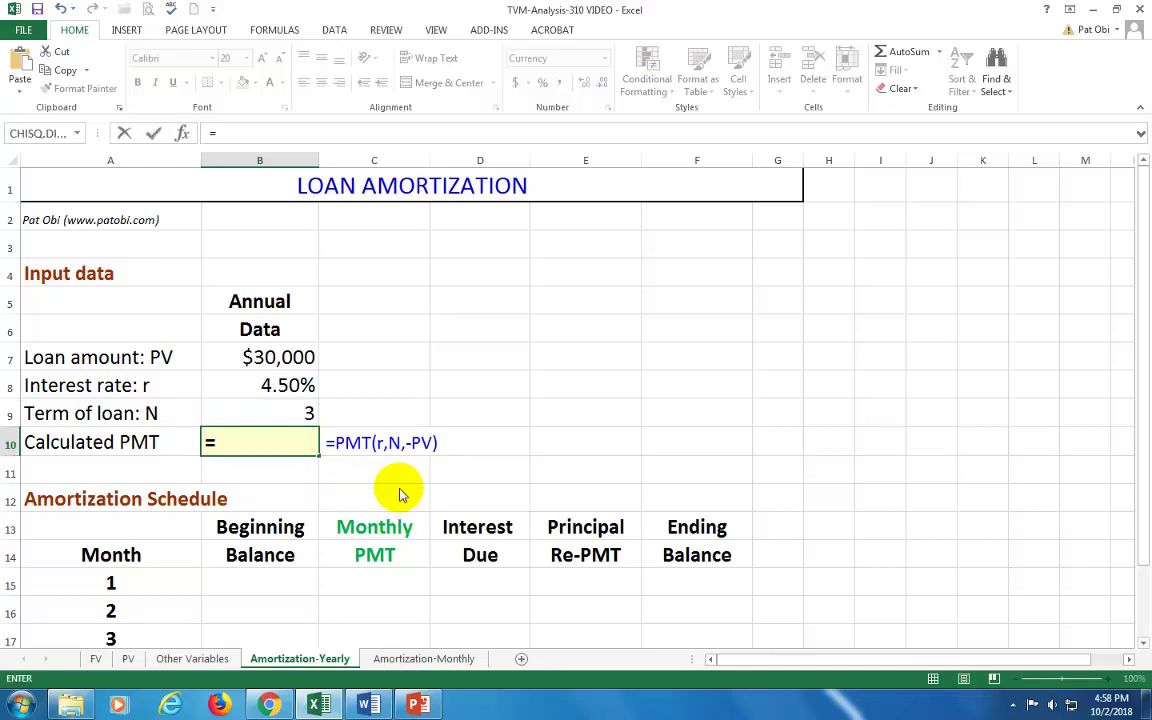
type("pmt(")
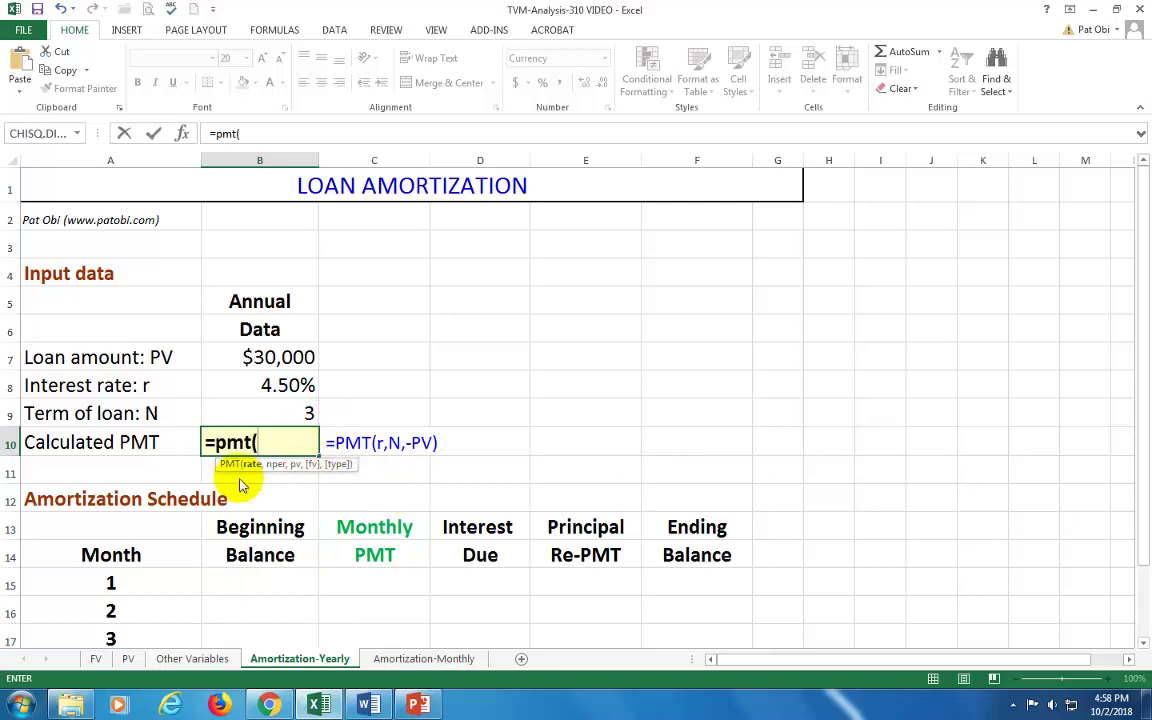
left_click(285, 389)
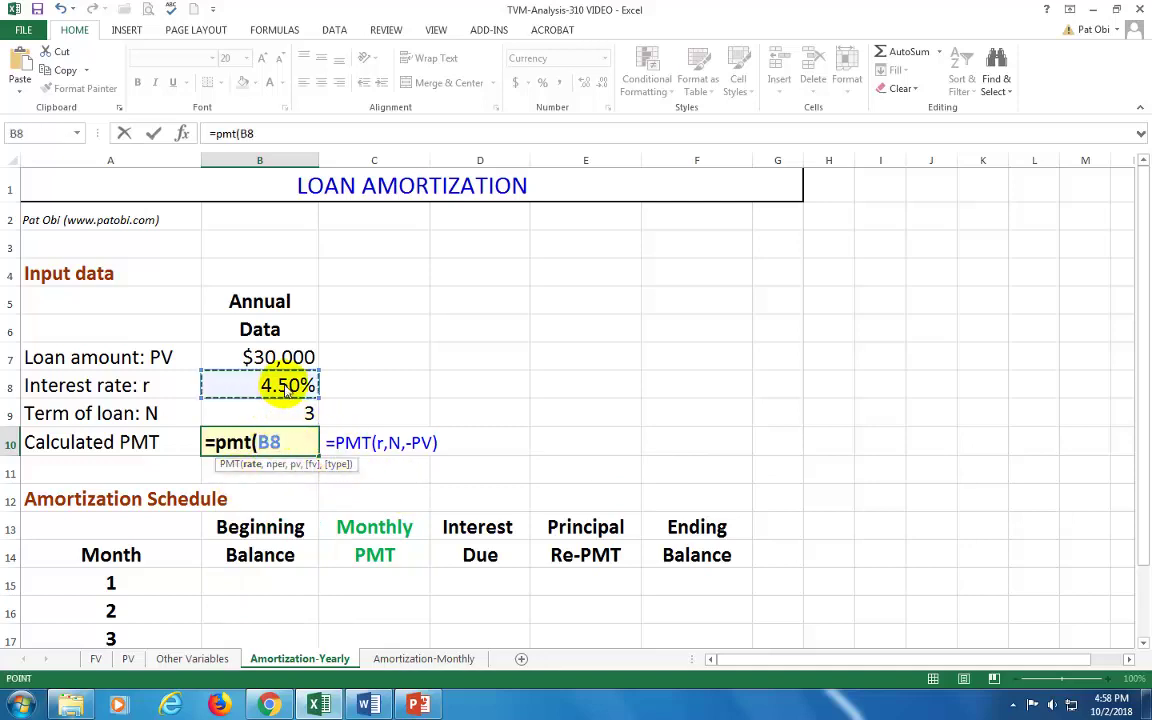
type(",")
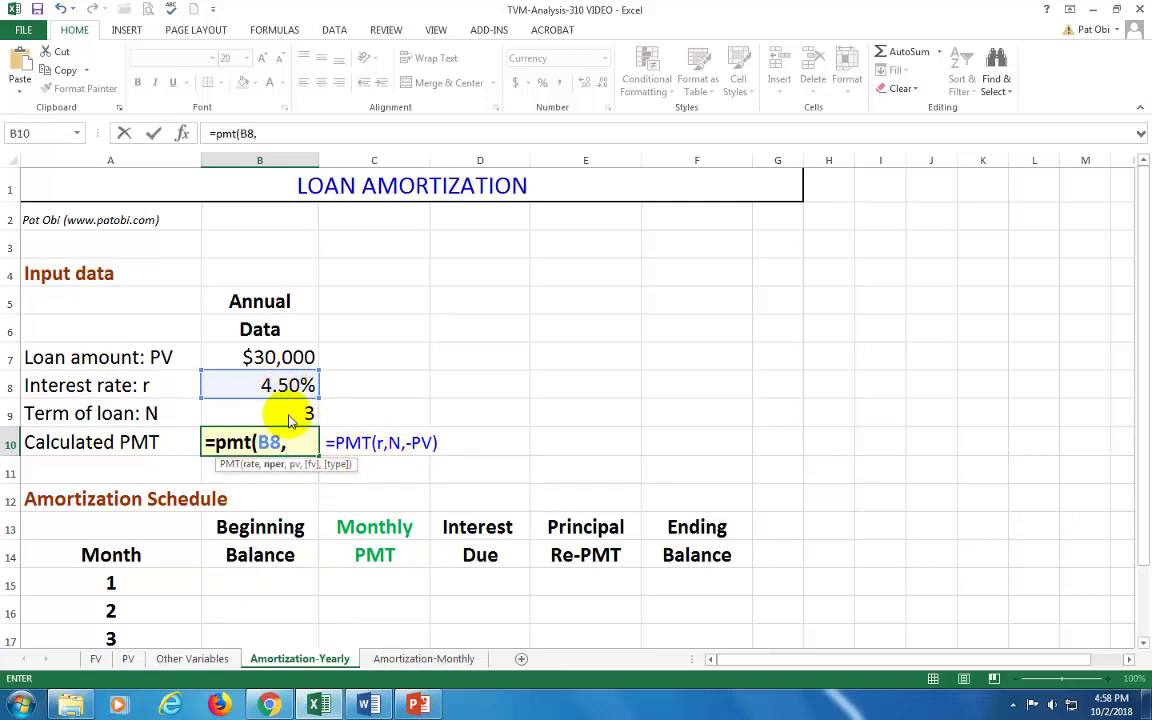
left_click(289, 419)
type(",")
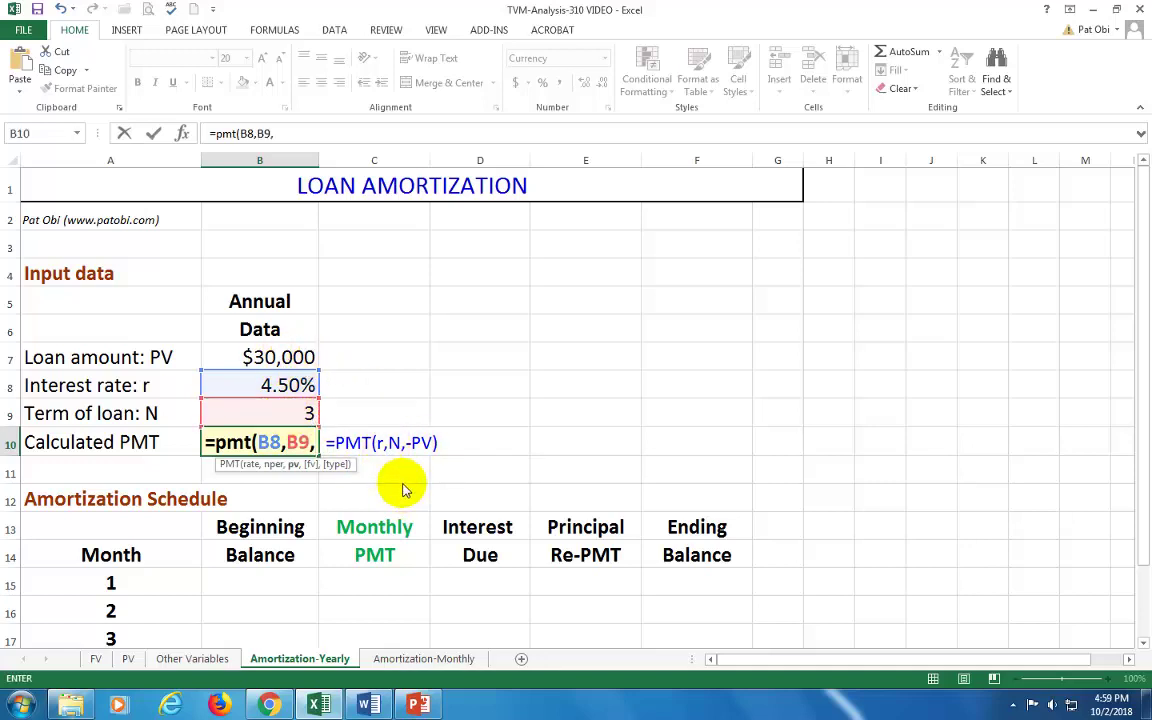
type("-")
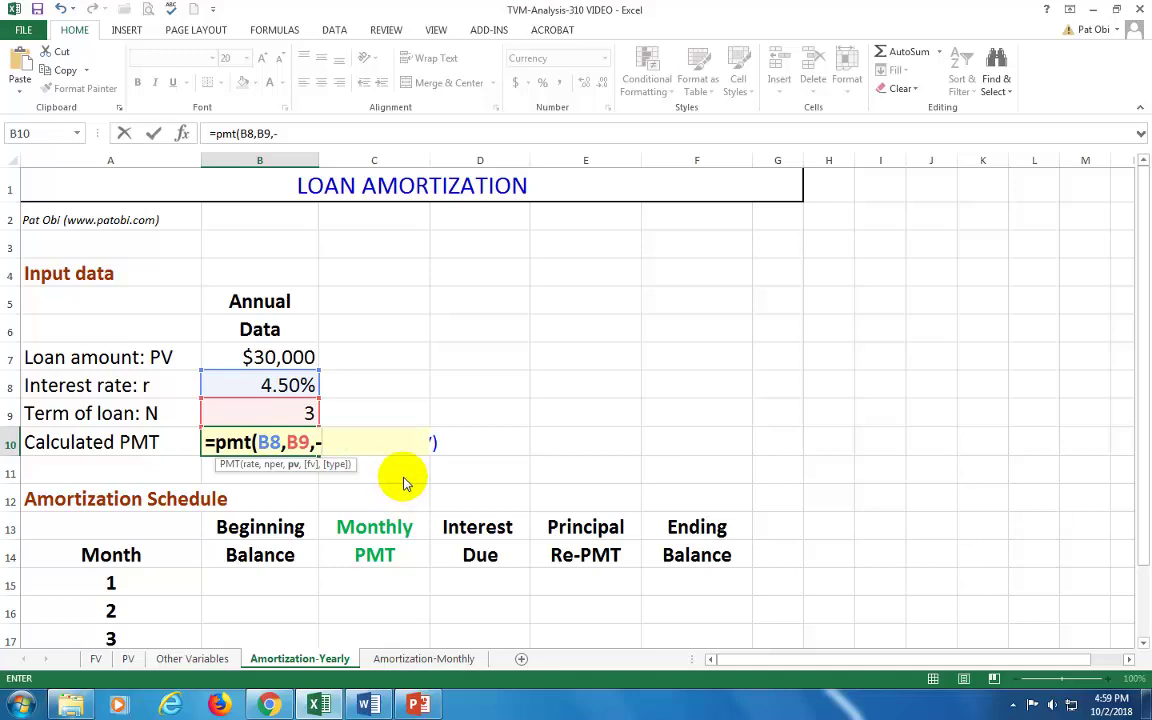
left_click(290, 362)
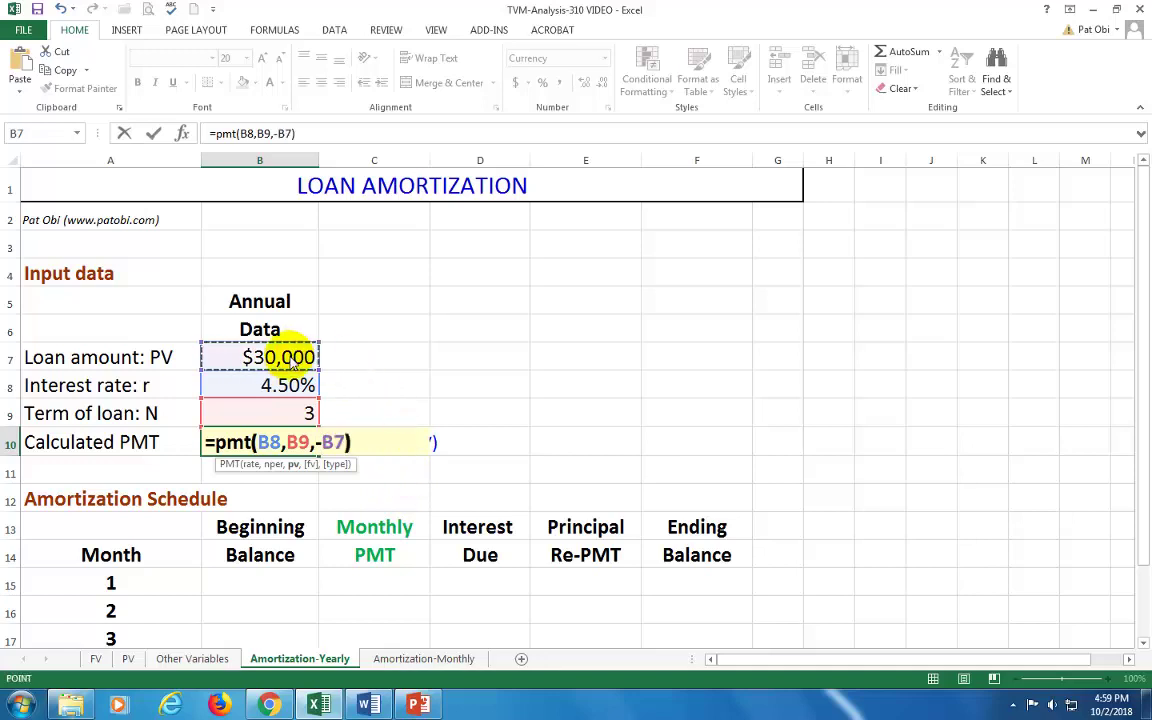
key("Return")
key("Up")
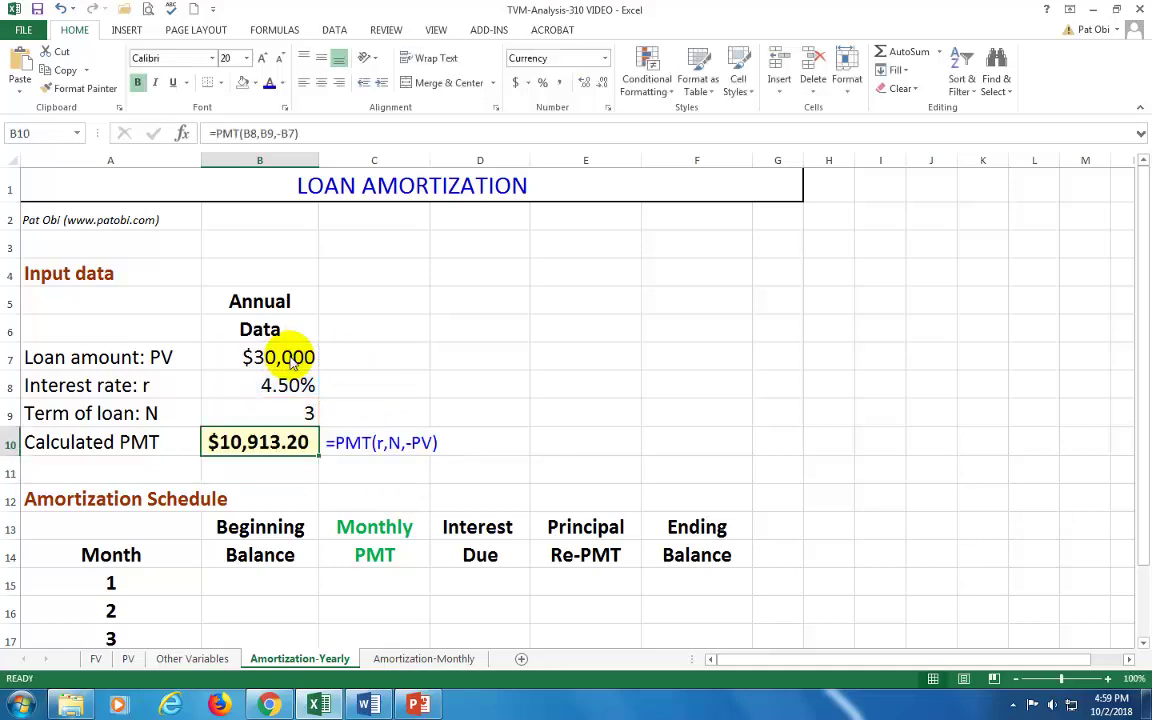
Step: Link month 1's payment cell C15 to the calculated payment in B10
scroll(378, 583, "down", 1)
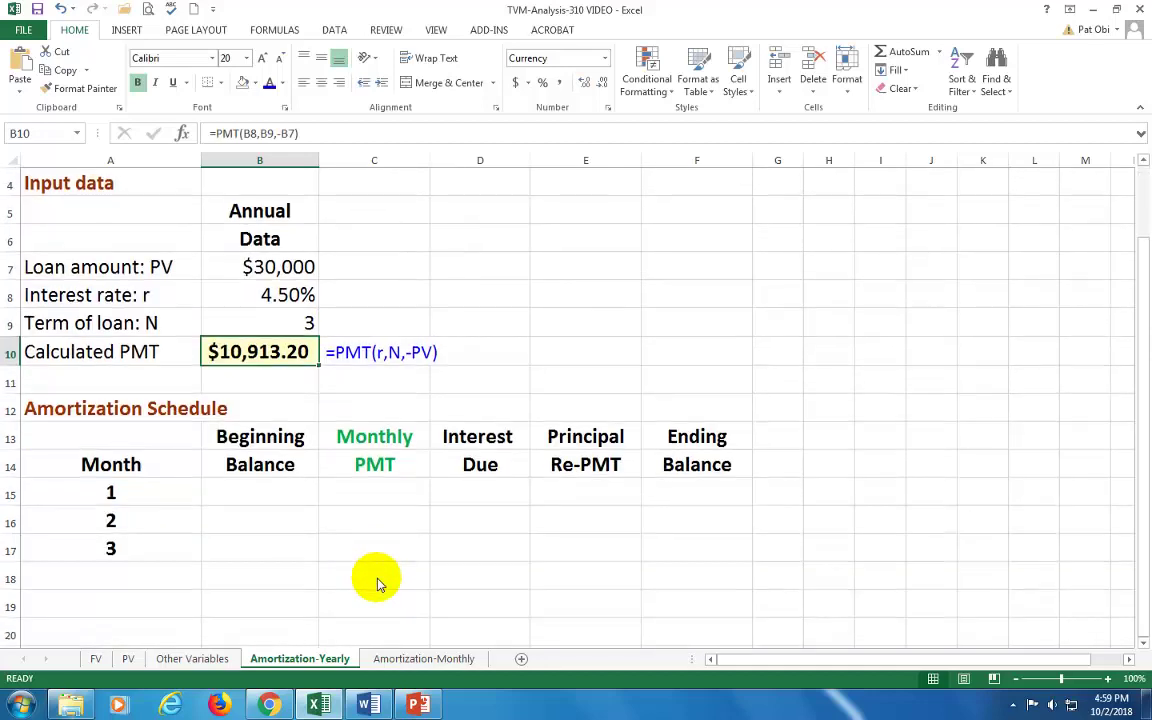
left_click(373, 494)
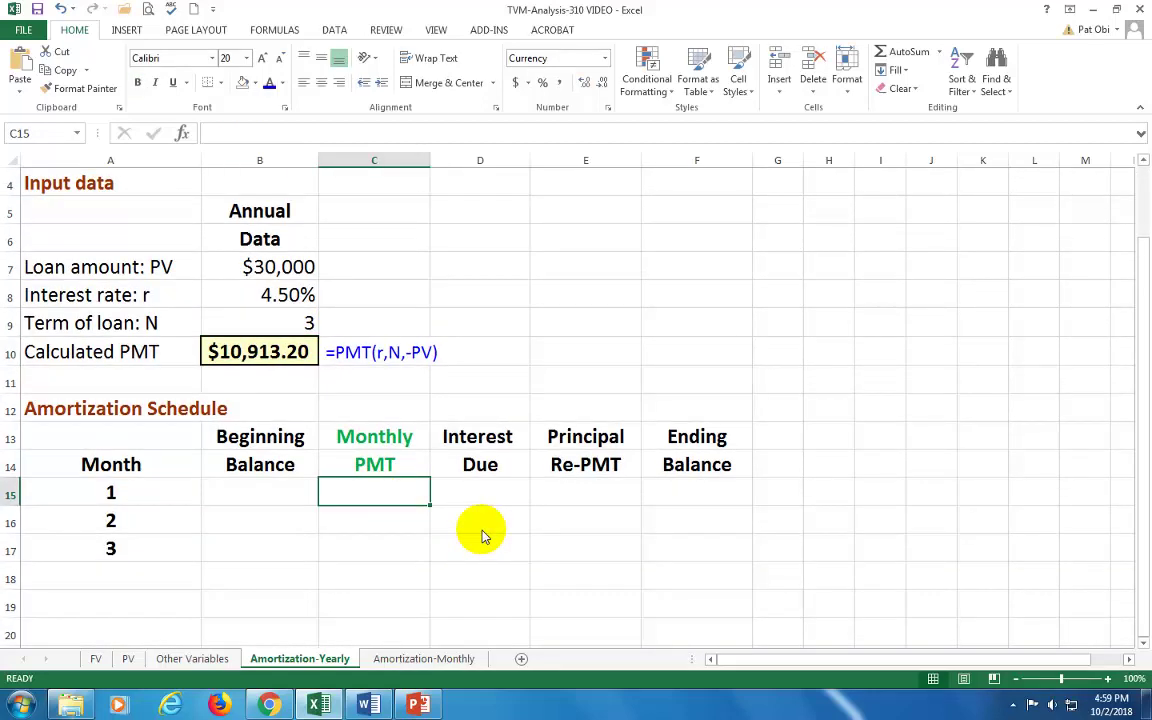
type("=")
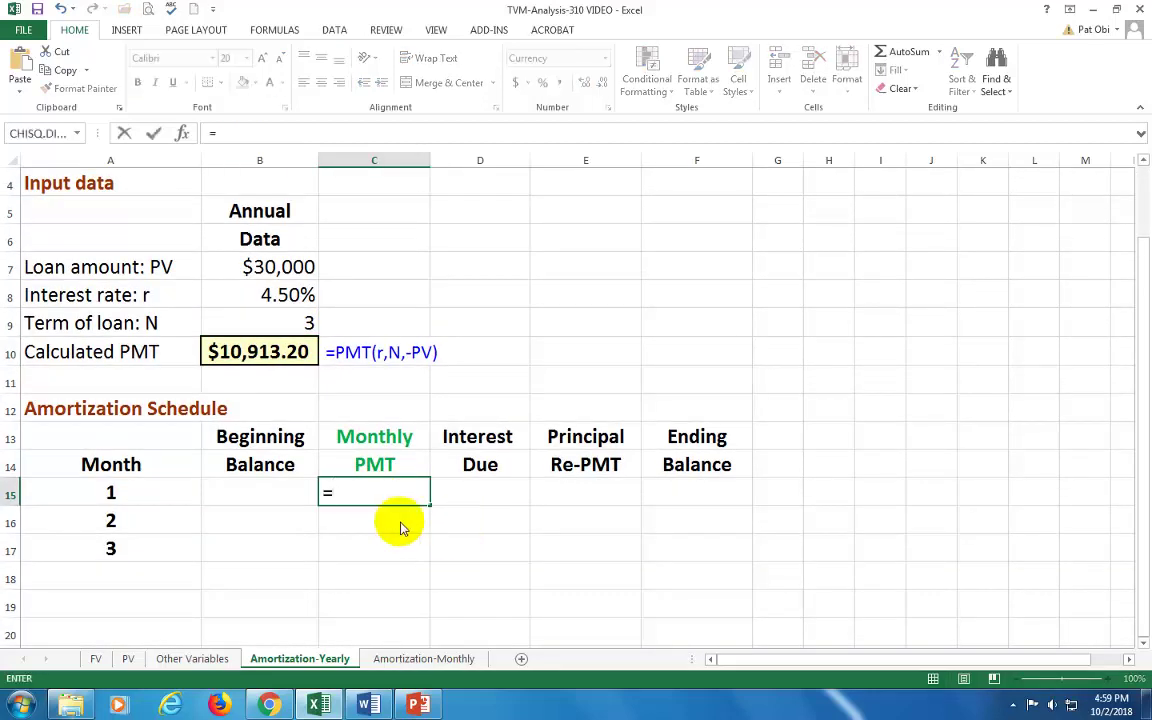
left_click(268, 357)
key("Return")
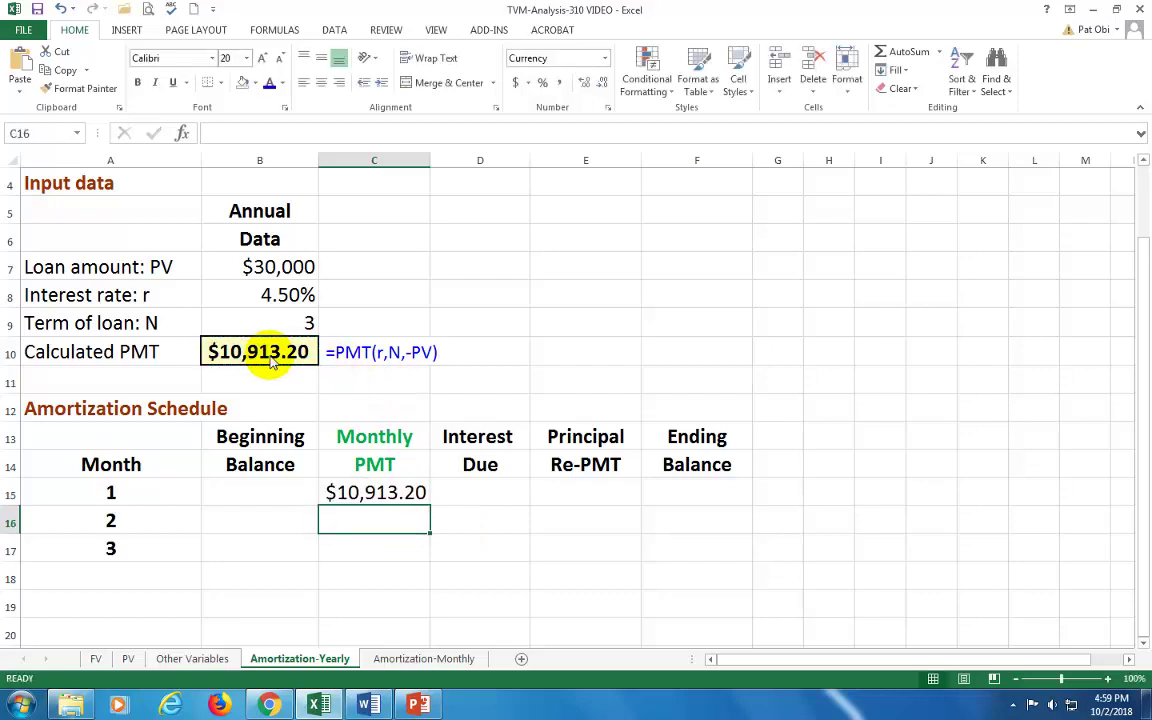
key("Up")
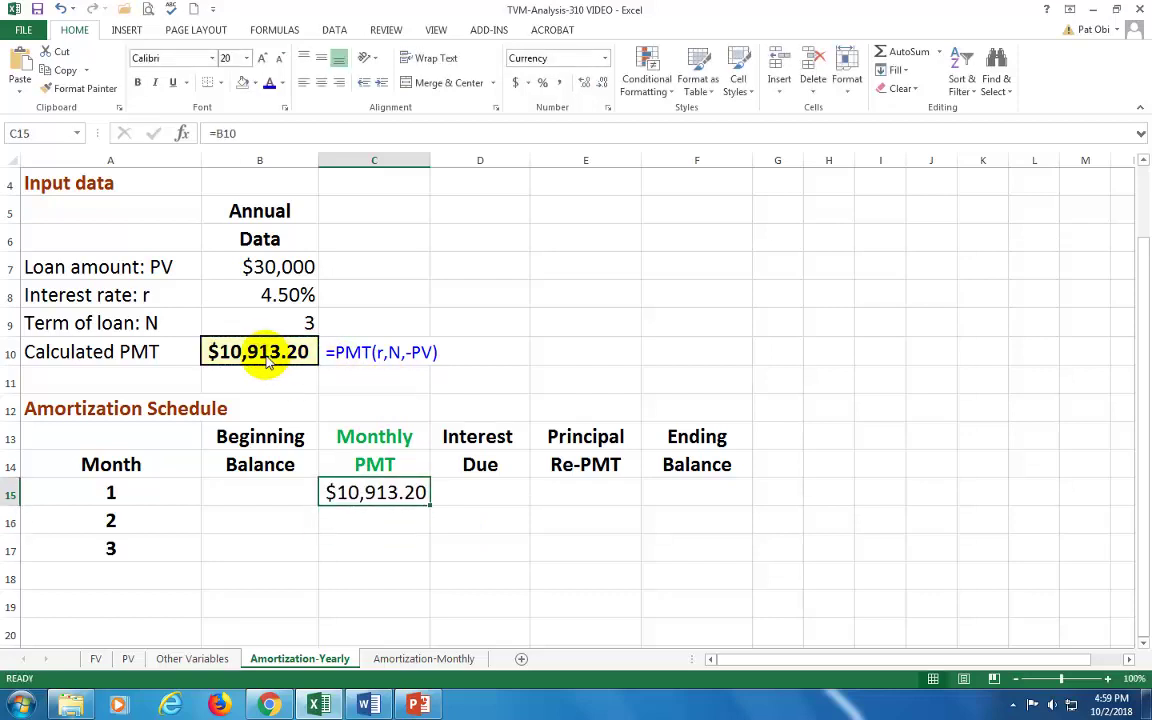
Step: Make C15's reference absolute as =$B$10 and fill it down through C17
key("F2")
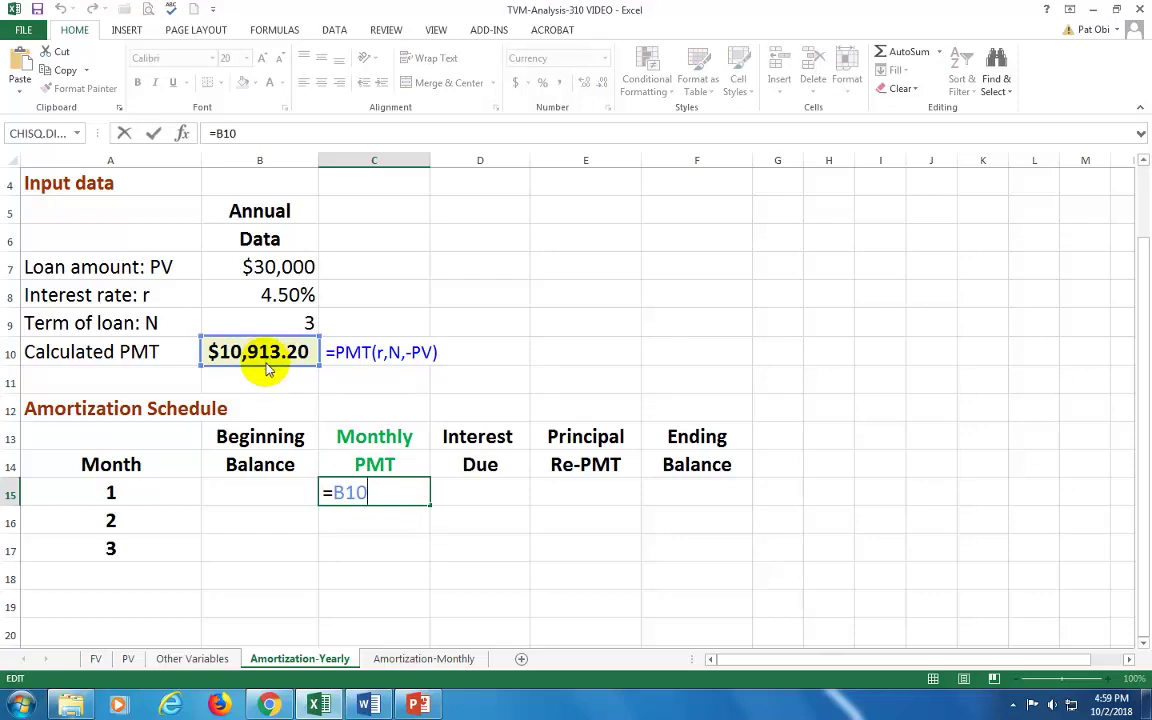
key("F4")
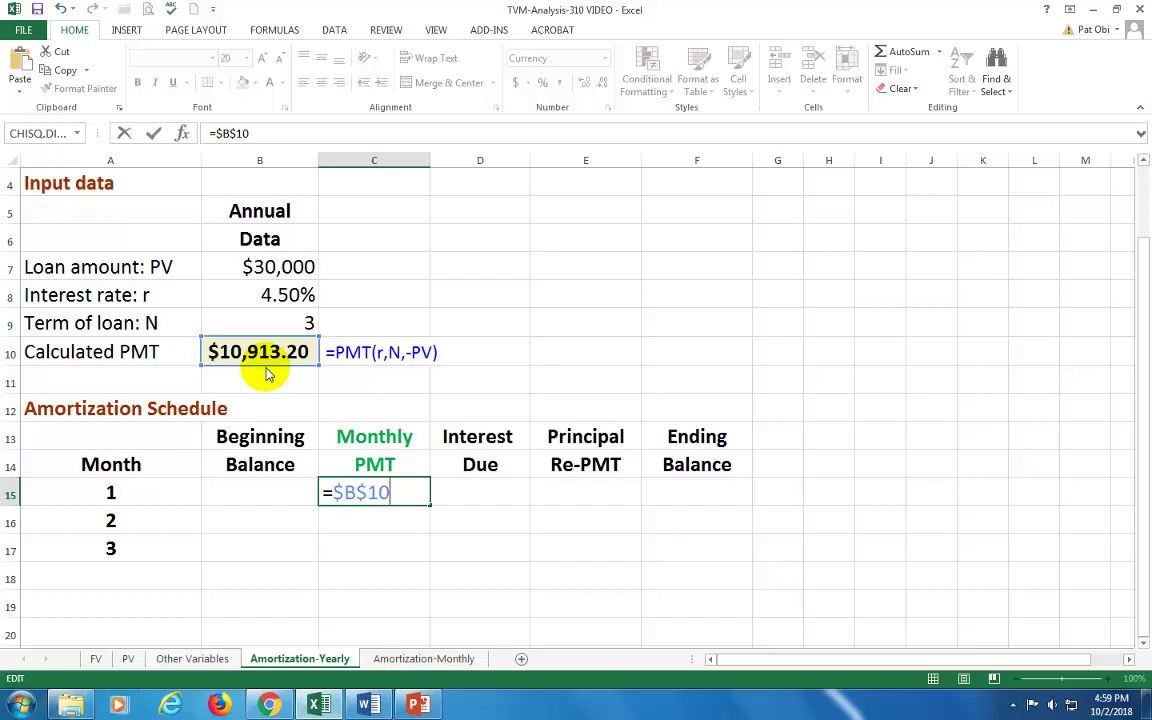
key("Return")
left_click(424, 504)
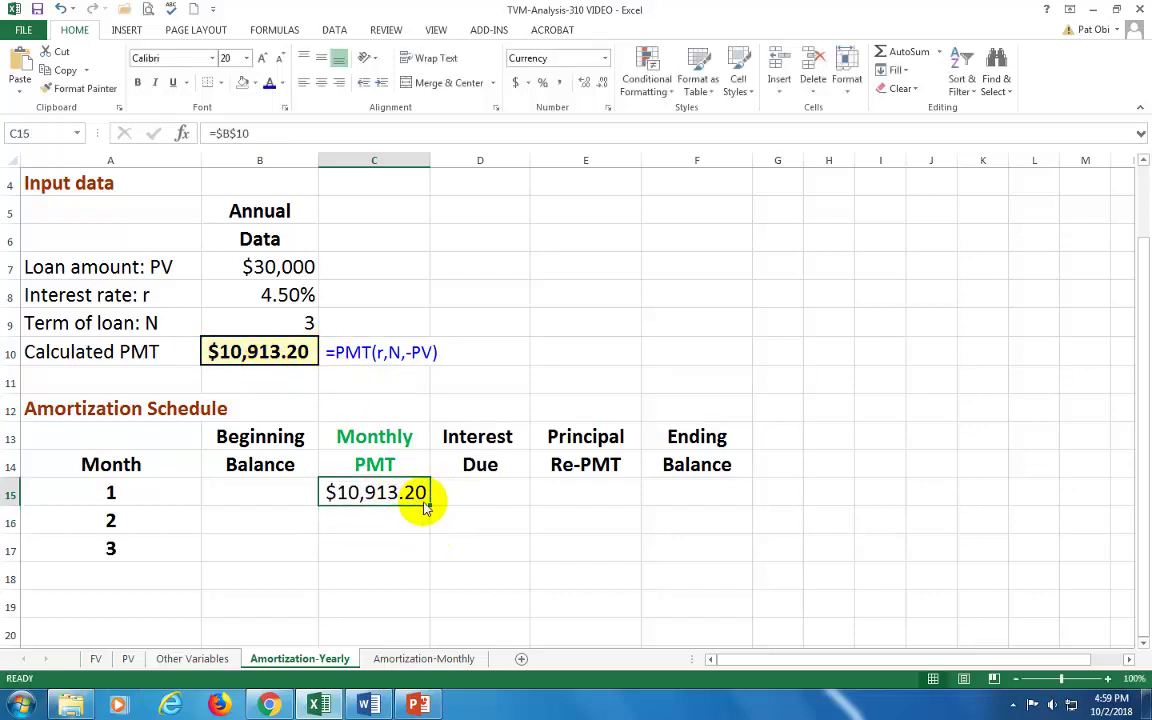
left_click_drag(428, 508, 425, 548)
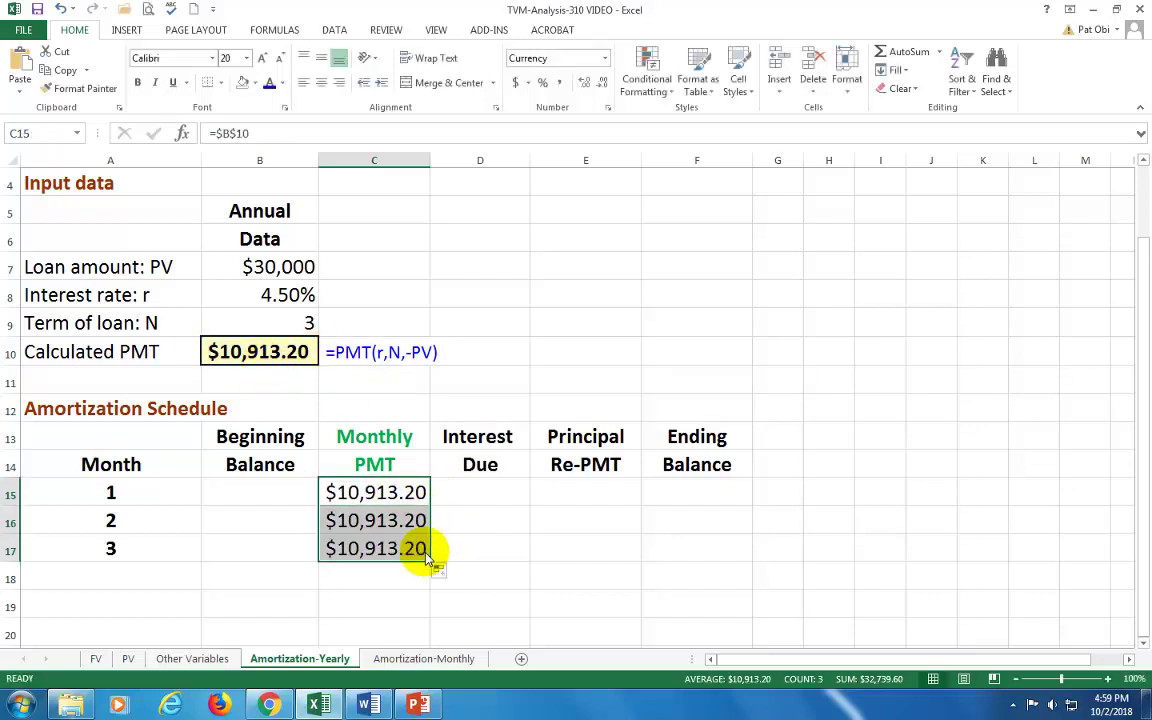
left_click(263, 501)
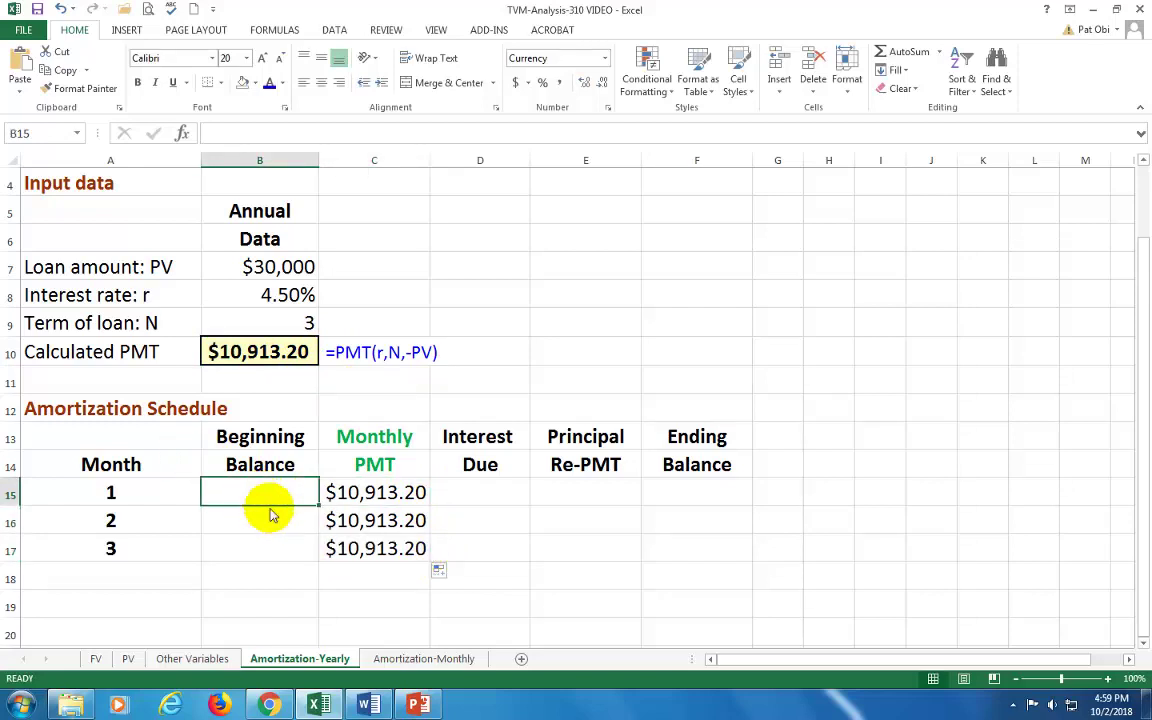
Step: Set month 1's beginning balance in B15 to =B7, the $30,000 loan
type("=")
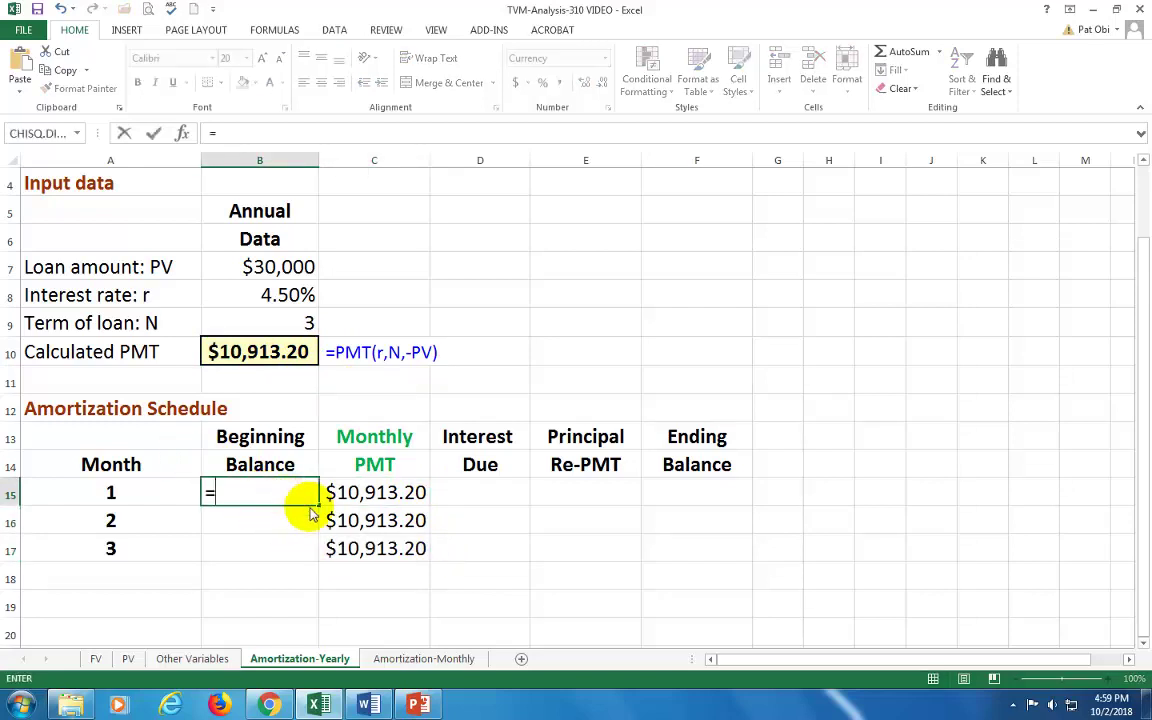
left_click(298, 270)
key("Return")
key("Up")
key("Right")
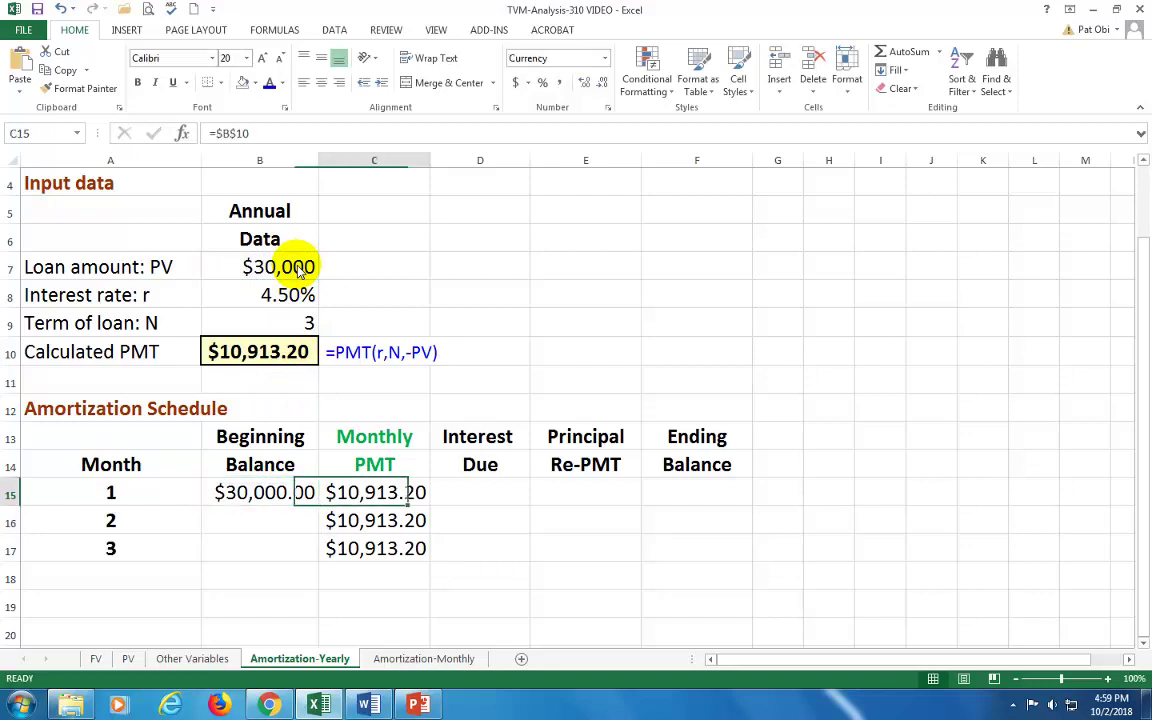
key("Right")
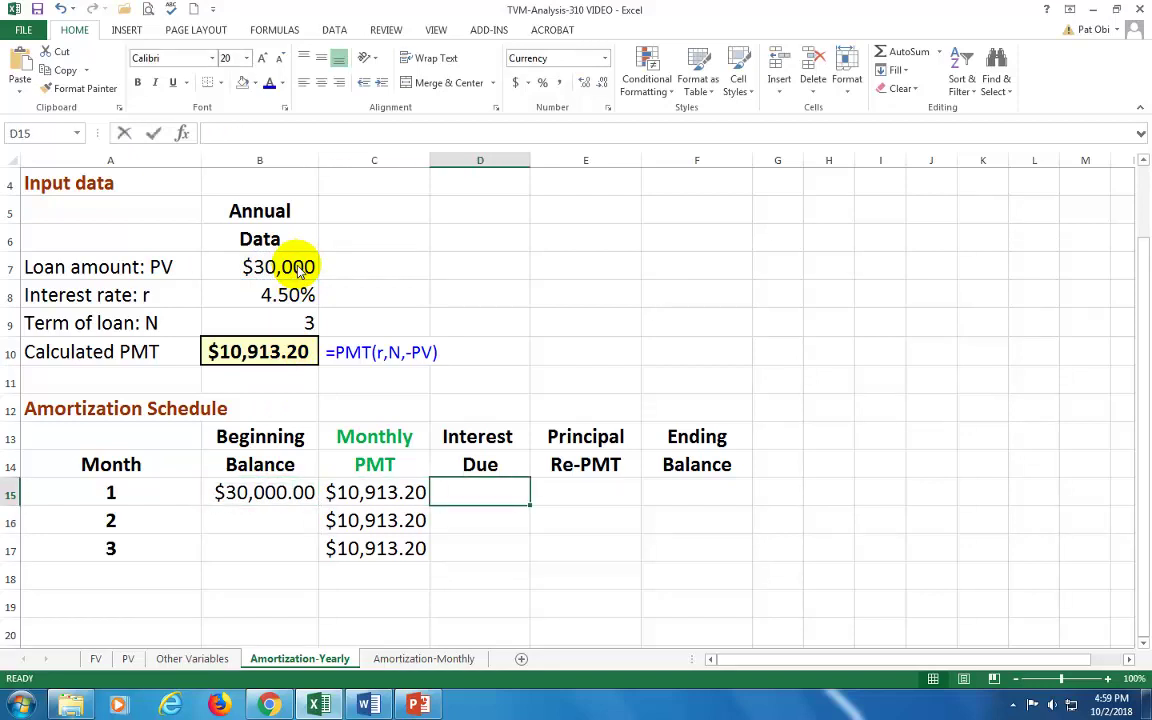
Step: Compute month 1's interest in D15 as =B8*B15, giving $1,350.00
type("=")
left_click(277, 300)
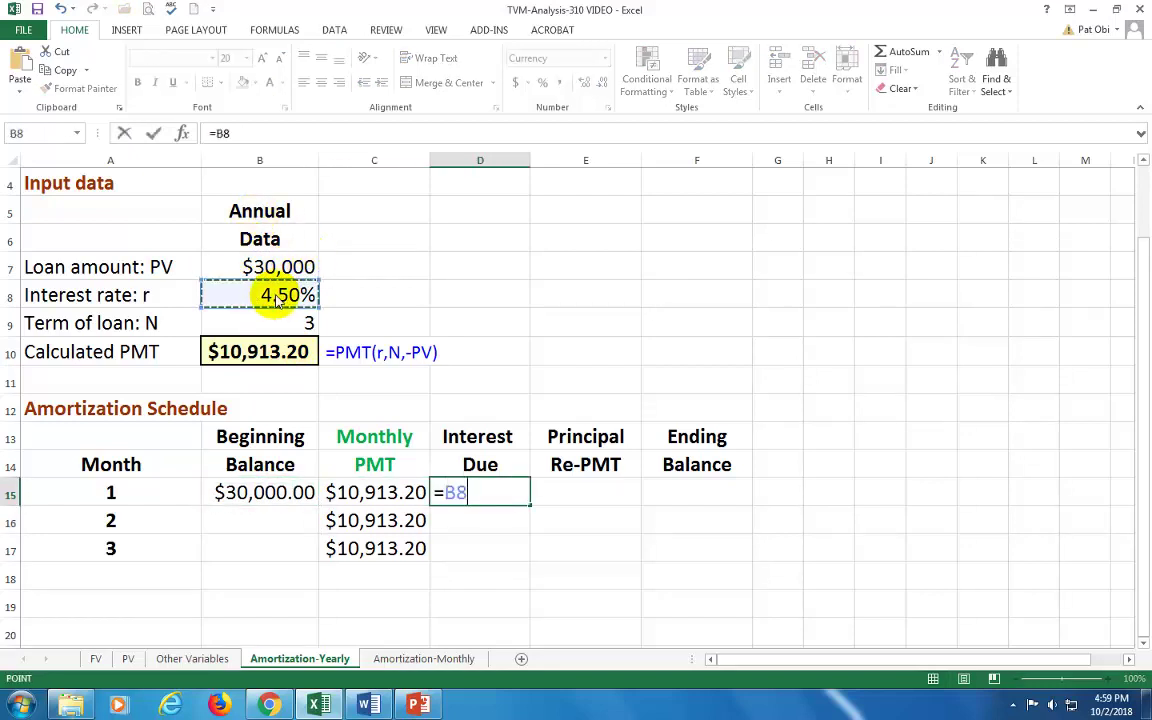
type("*")
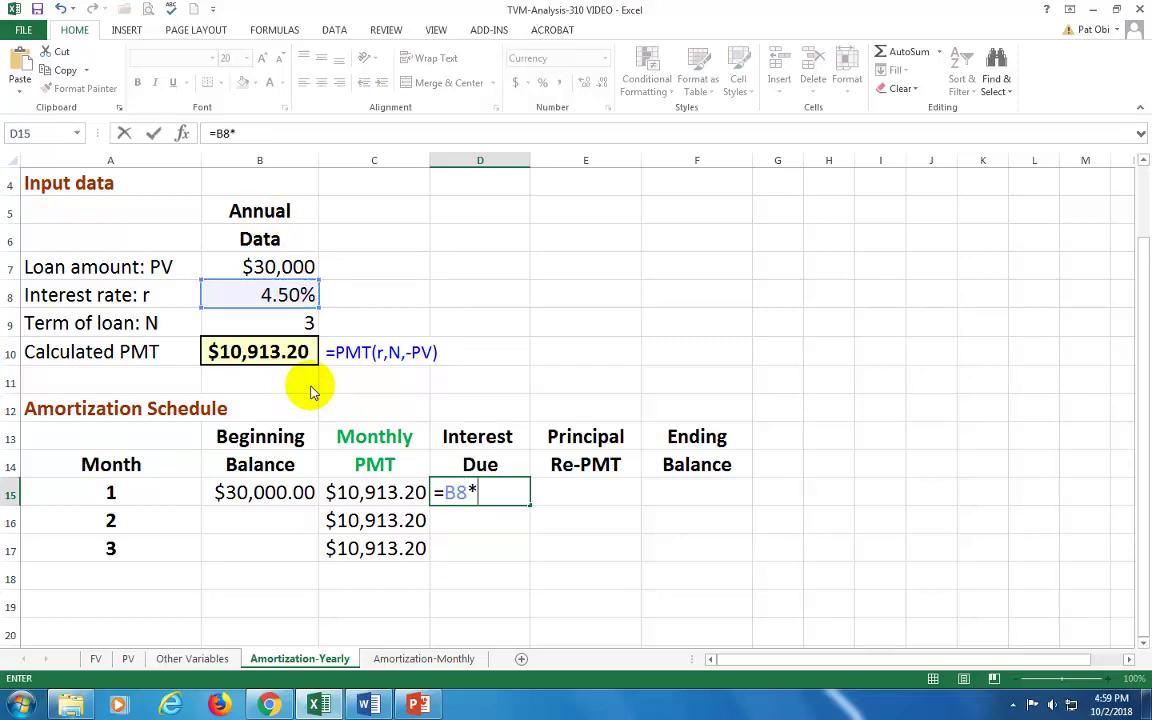
left_click(268, 485)
key("Return")
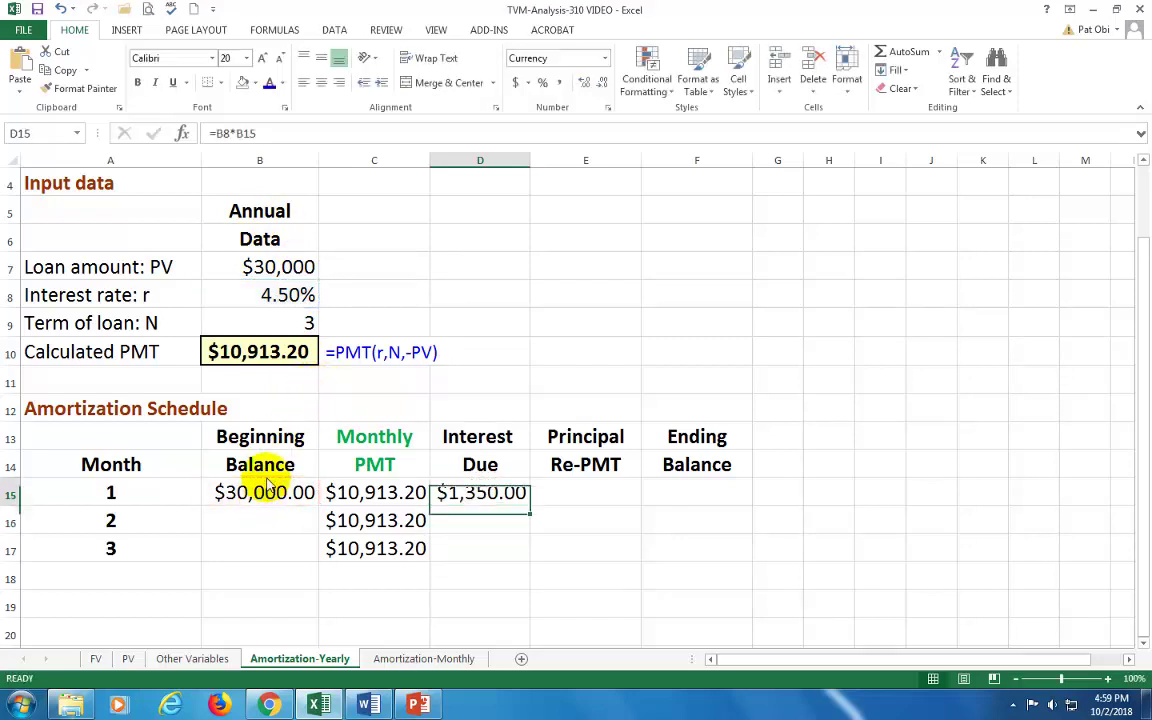
Step: Compute month 1's principal in E15 as =C15-D15, giving $9,563.20
key("Right")
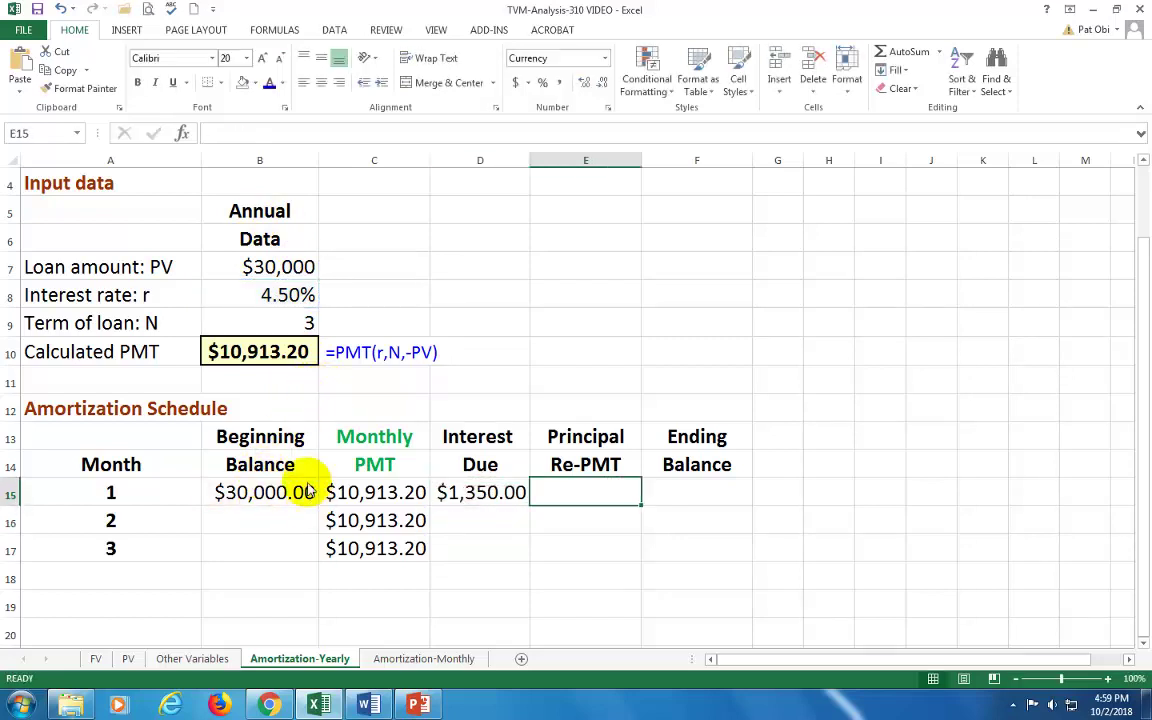
type("=")
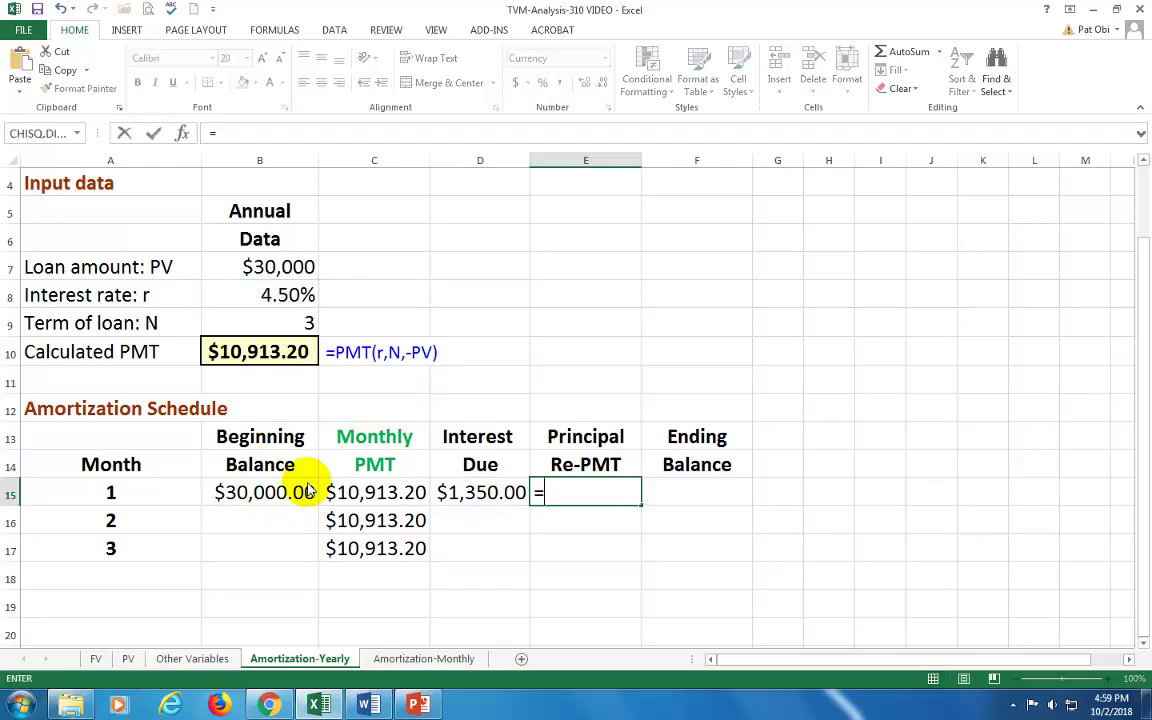
left_click(367, 500)
type("-")
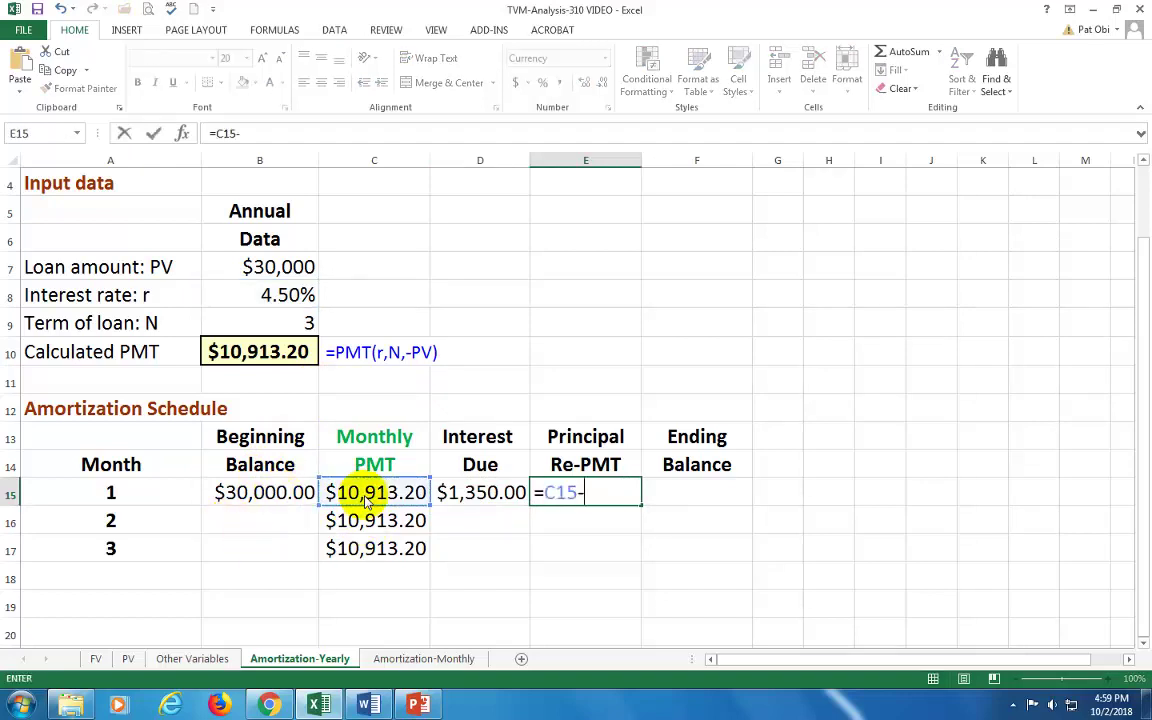
left_click(470, 495)
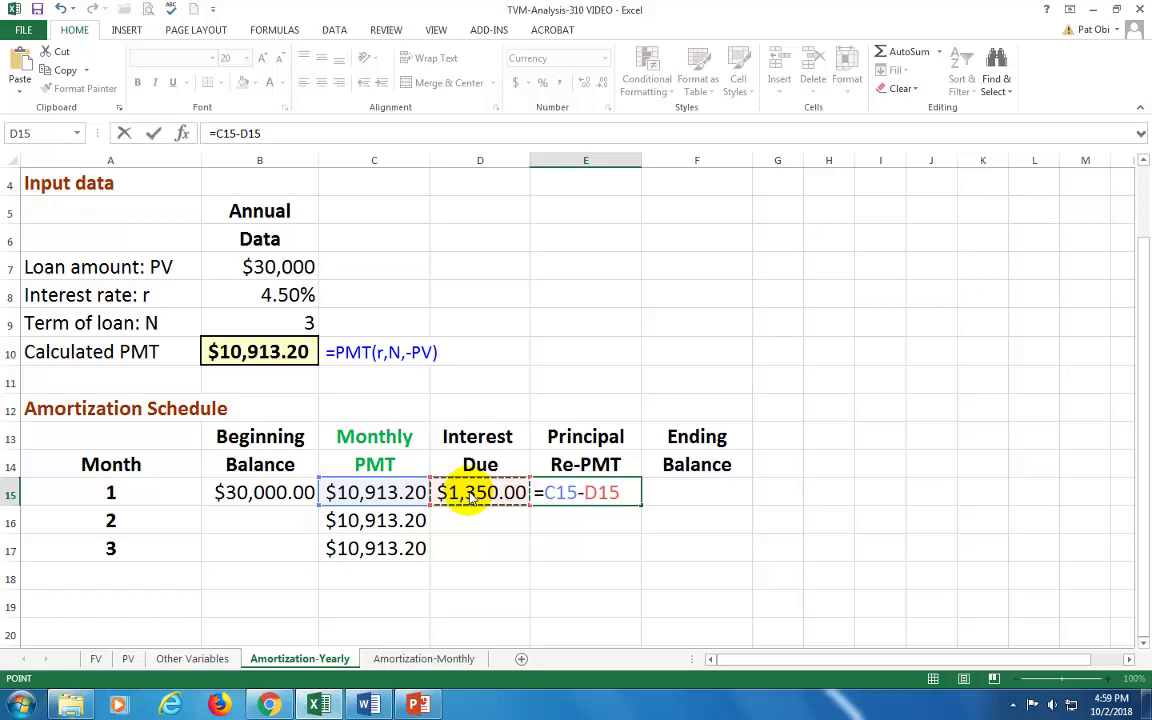
key("Return")
Step: Compute month 1's ending balance in F15 as =B15-E15, giving $20,436.80
key("Up")
key("Right")
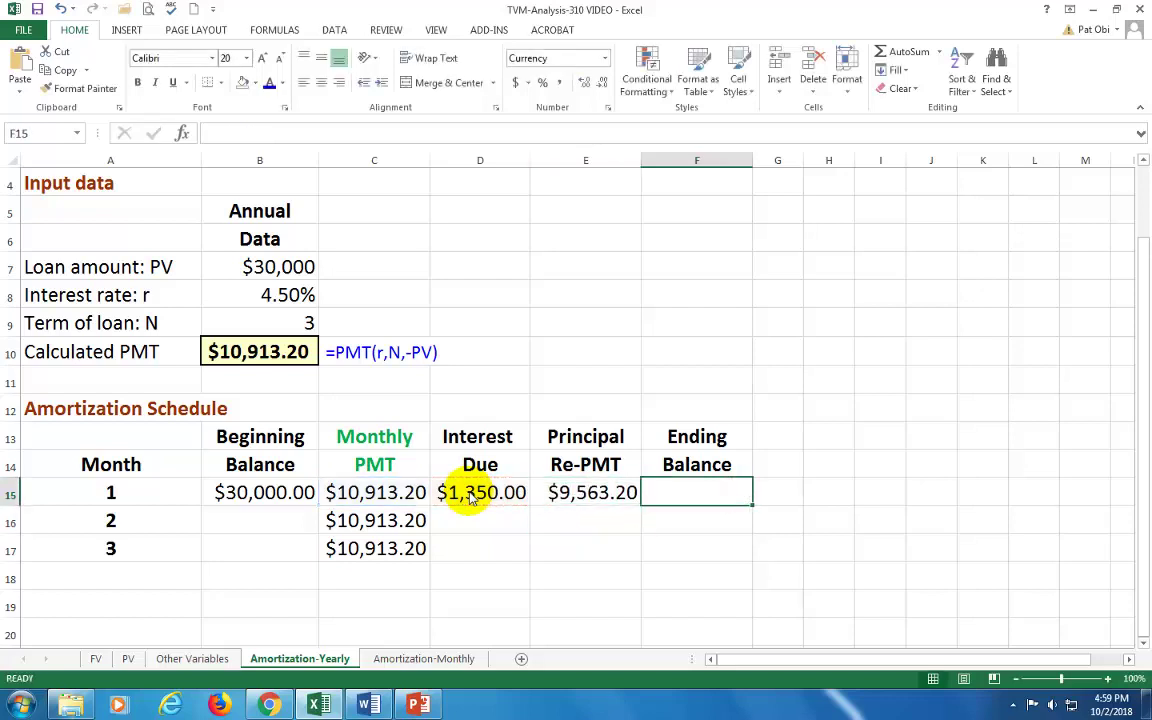
type("=")
left_click(250, 497)
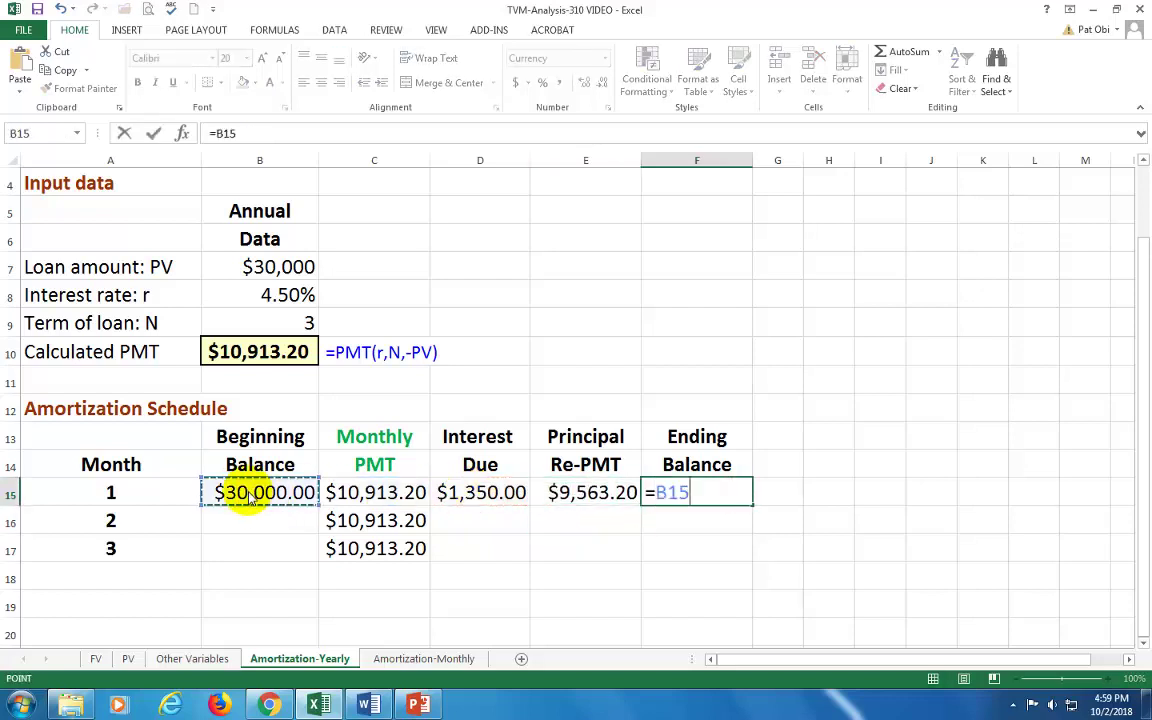
type("-")
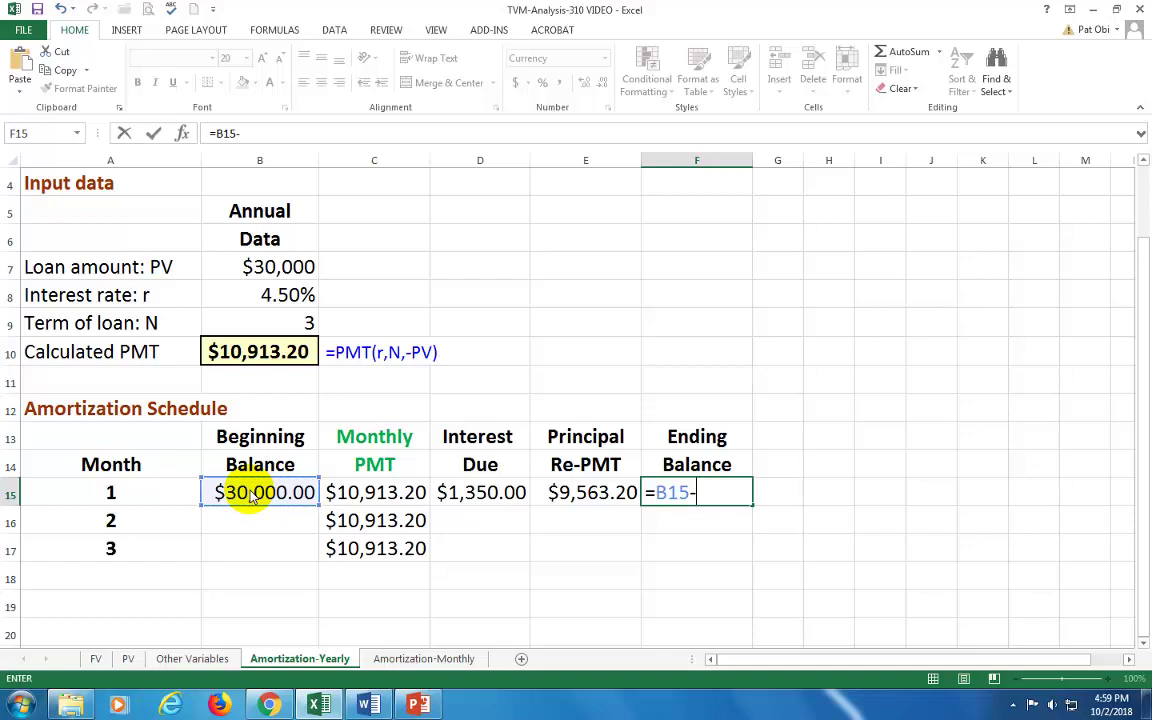
left_click(565, 496)
key("Return")
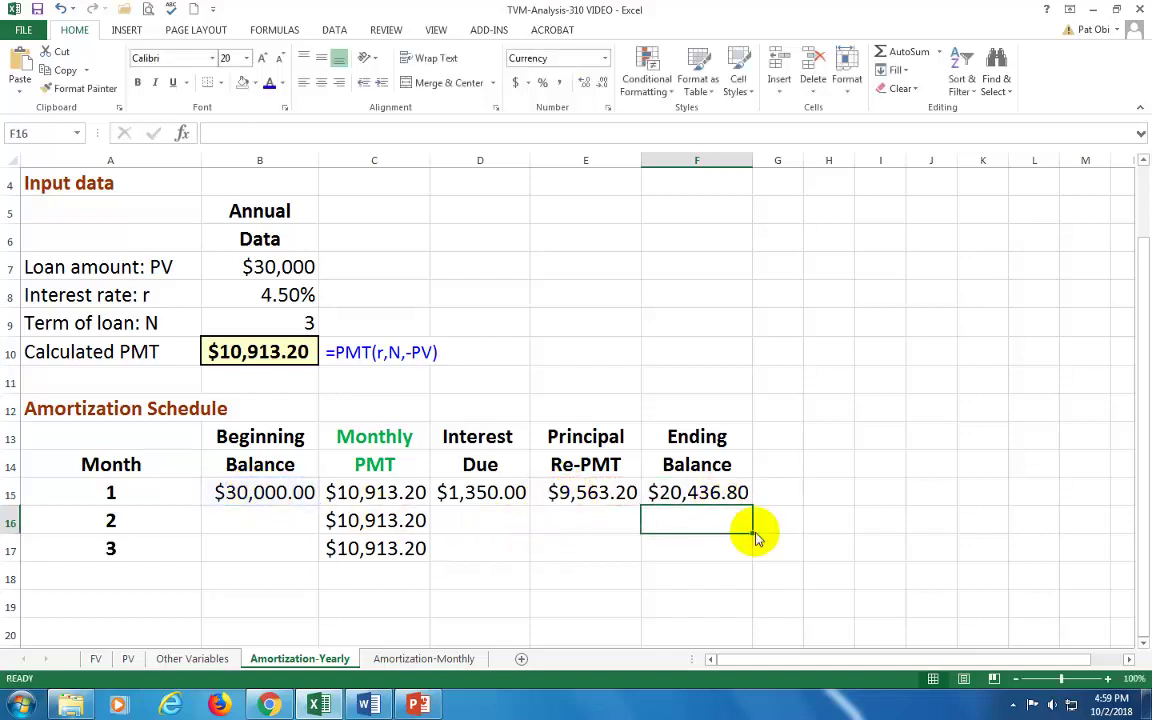
Step: Carry the ending balance into month 2's beginning balance with =F15 in B16
left_click(700, 492)
left_click(246, 519)
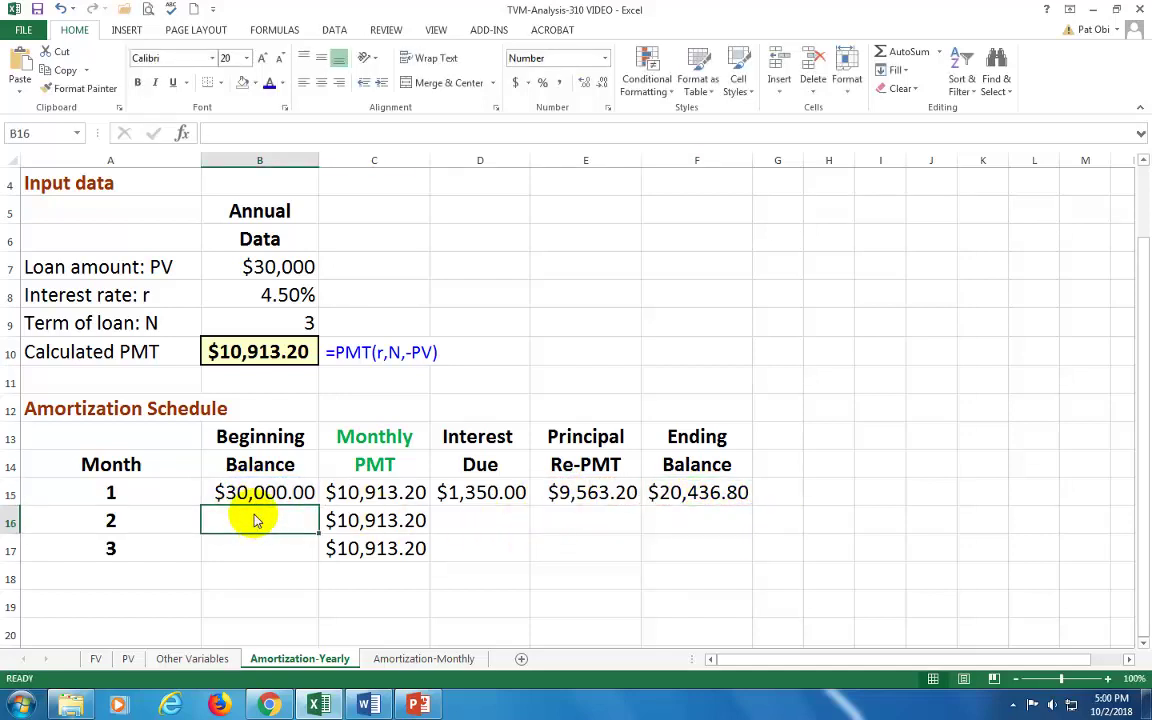
type("=")
left_click(684, 497)
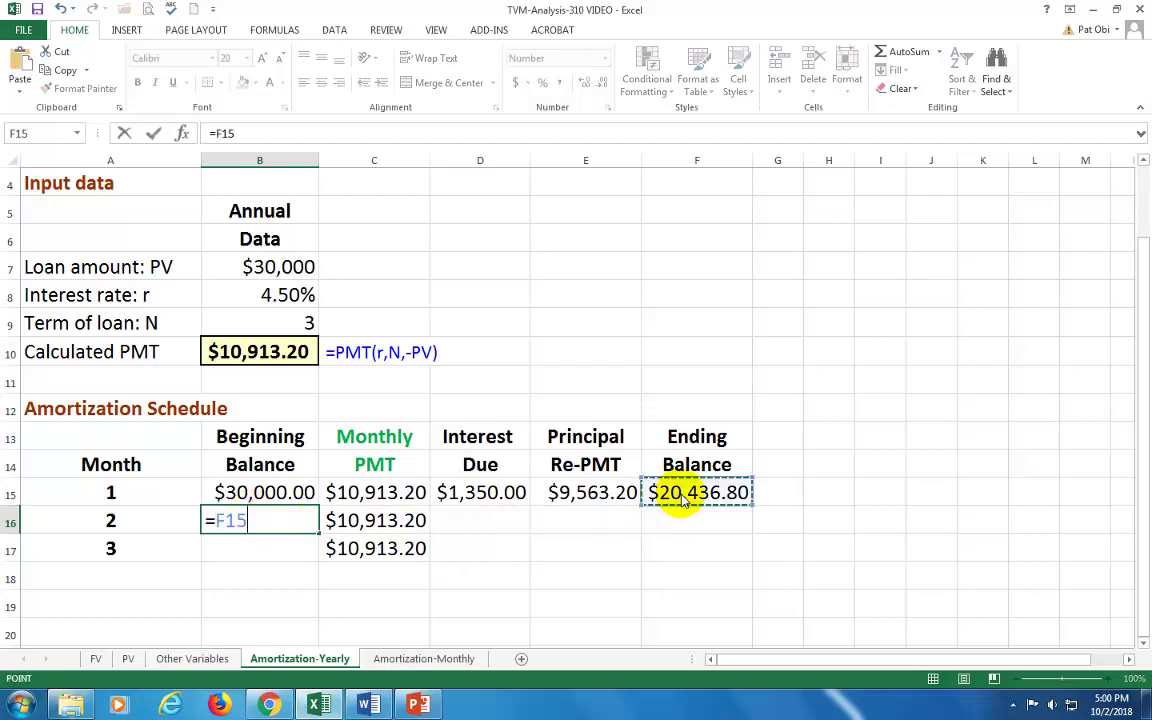
key("Return")
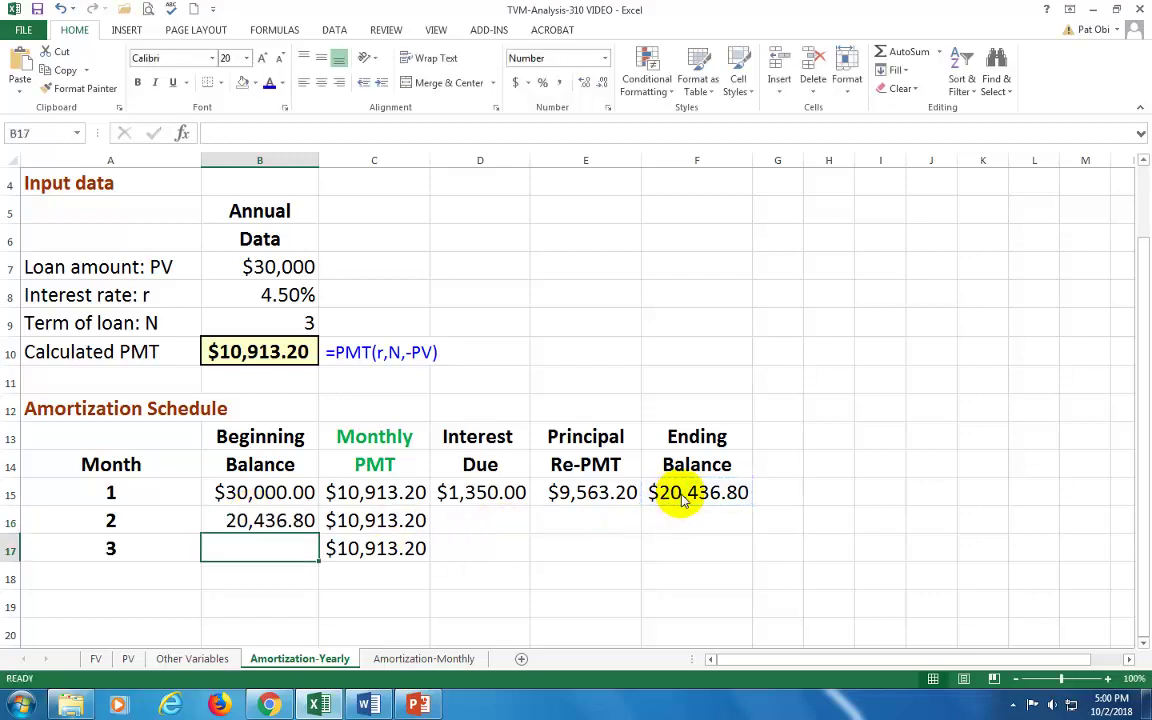
Step: Compute month 2's interest in D16 as =B8*B16, giving $919.66
key("Up")
key("Right")
key("Right")
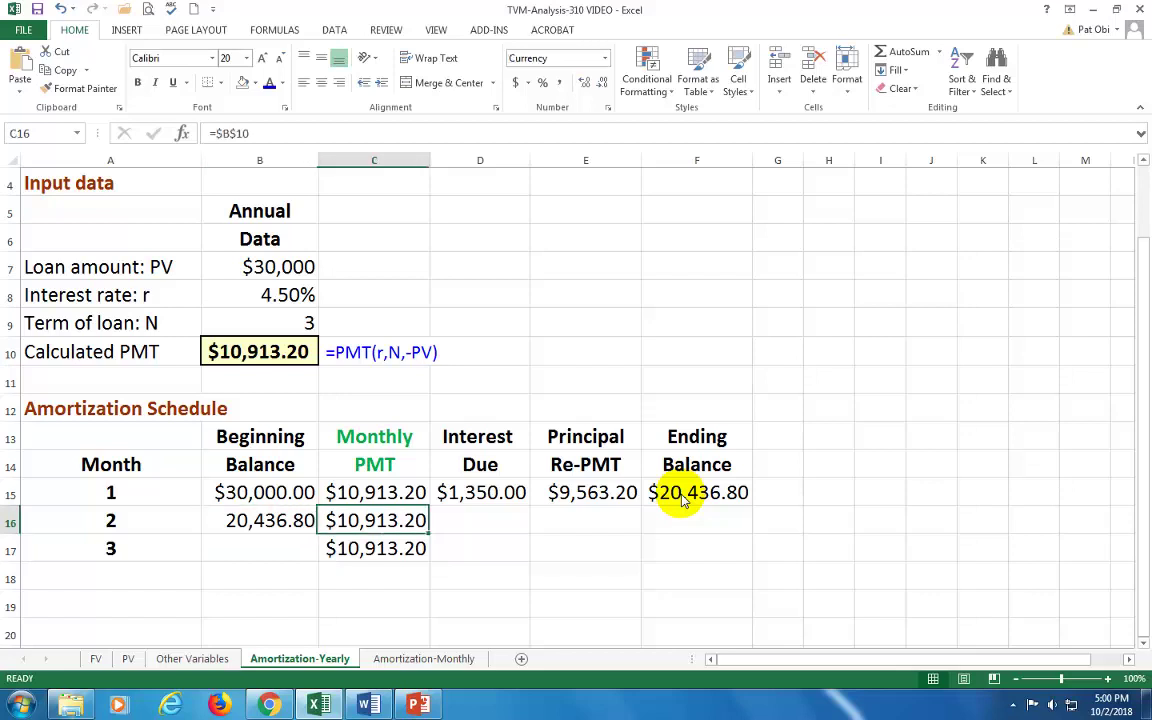
type("=")
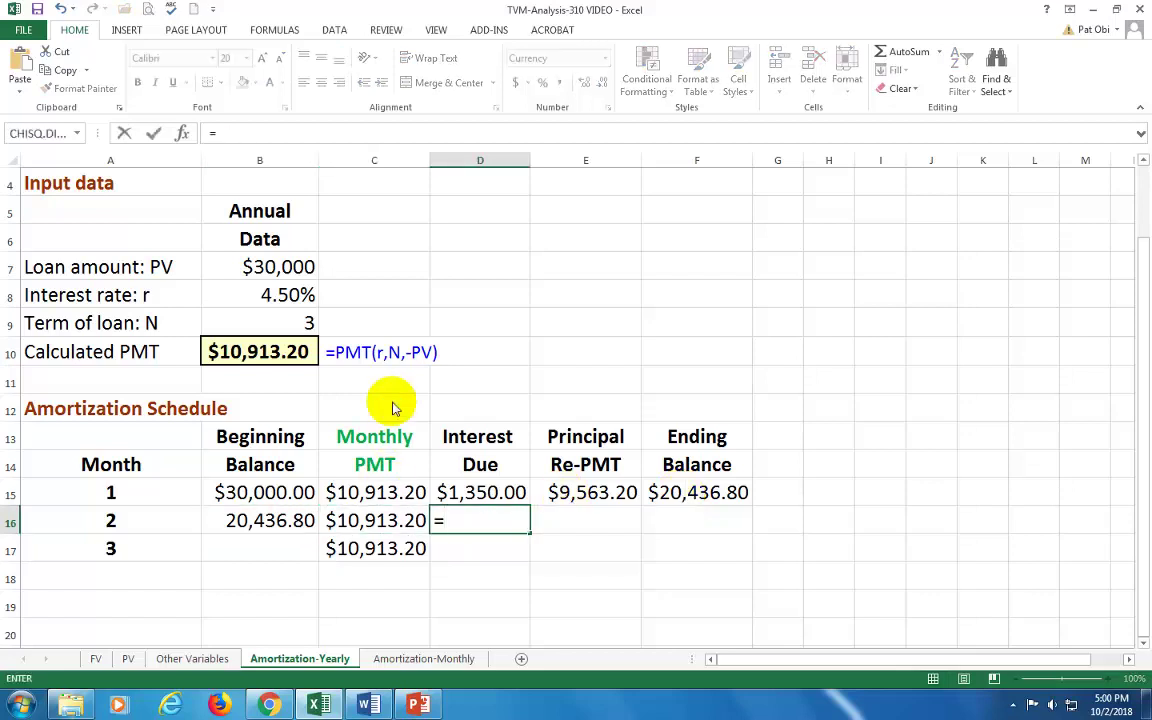
left_click(296, 302)
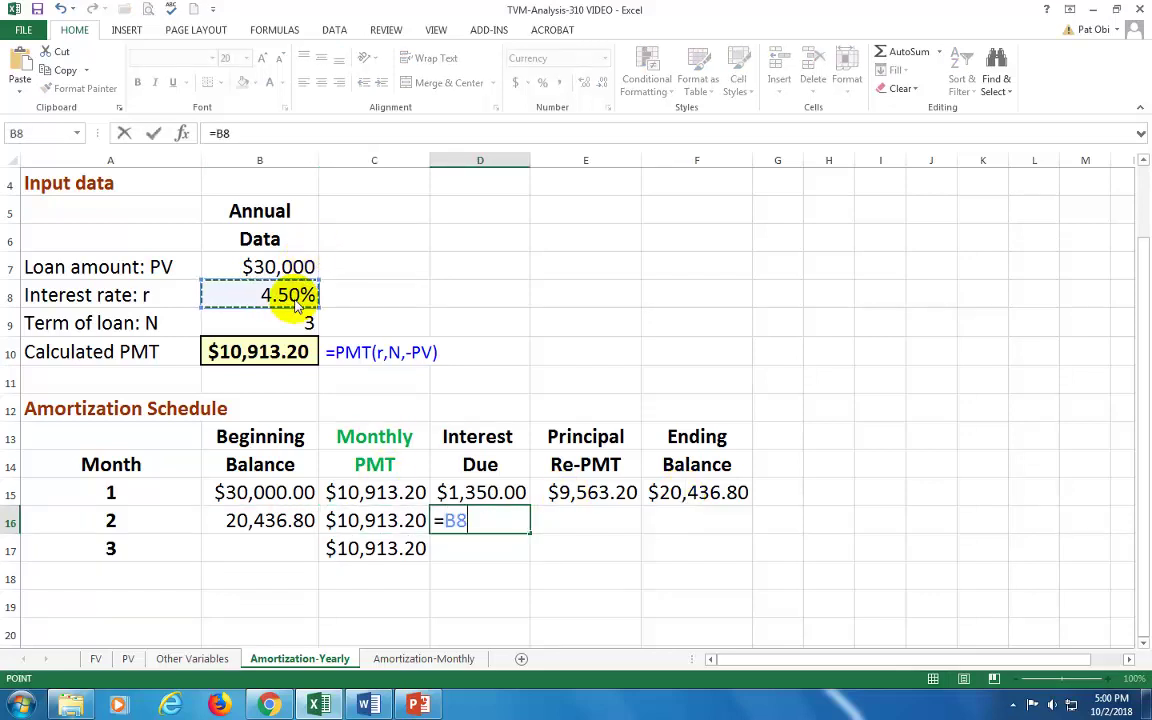
type("*")
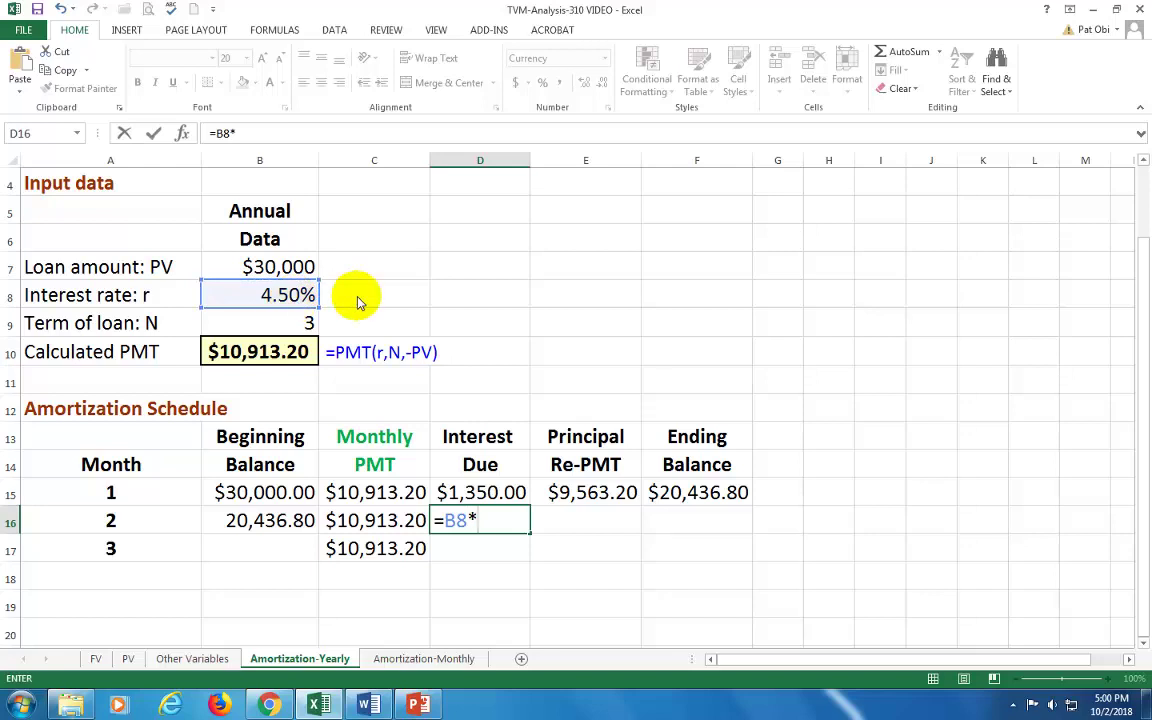
left_click(264, 519)
key("ctrl+Return")
Step: Compute month 2's principal in E16 as =C16-D16, giving $9,993.54
key("Right")
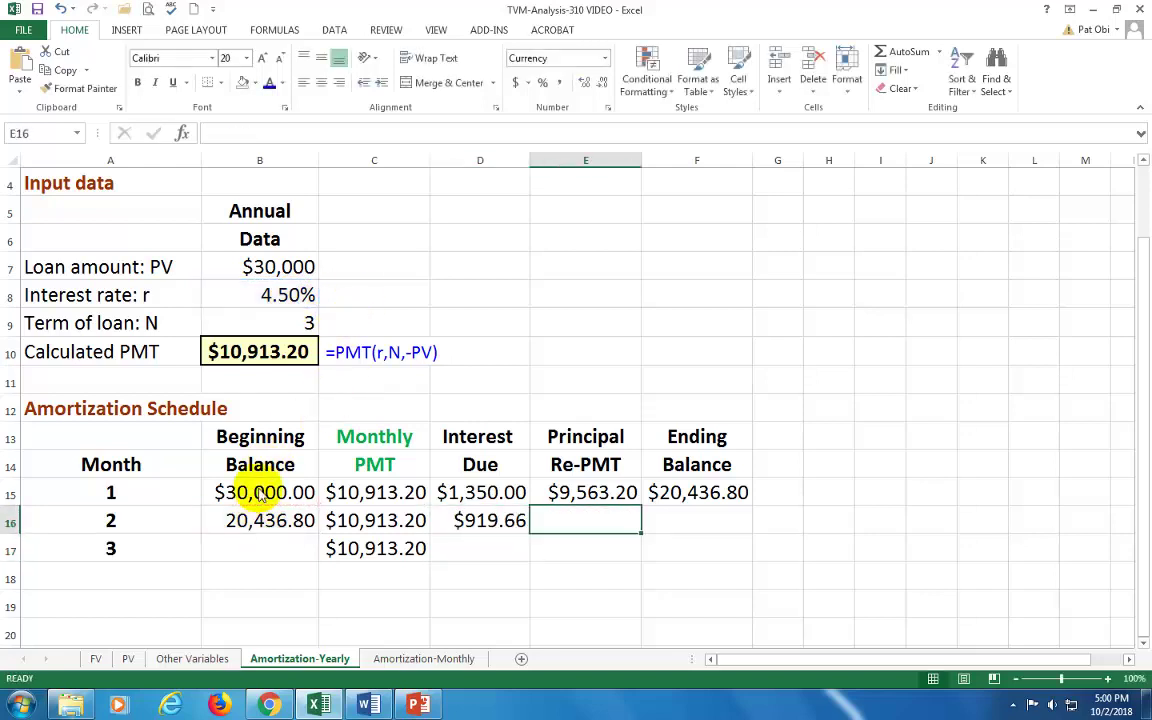
type("=")
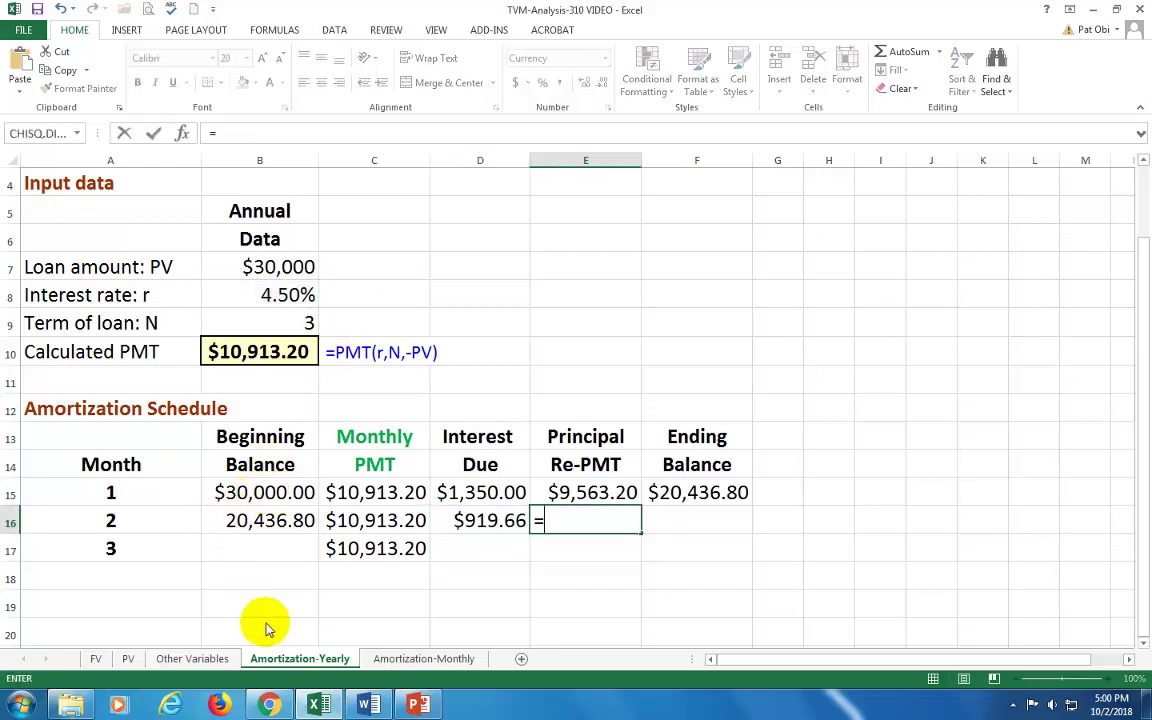
left_click(370, 524)
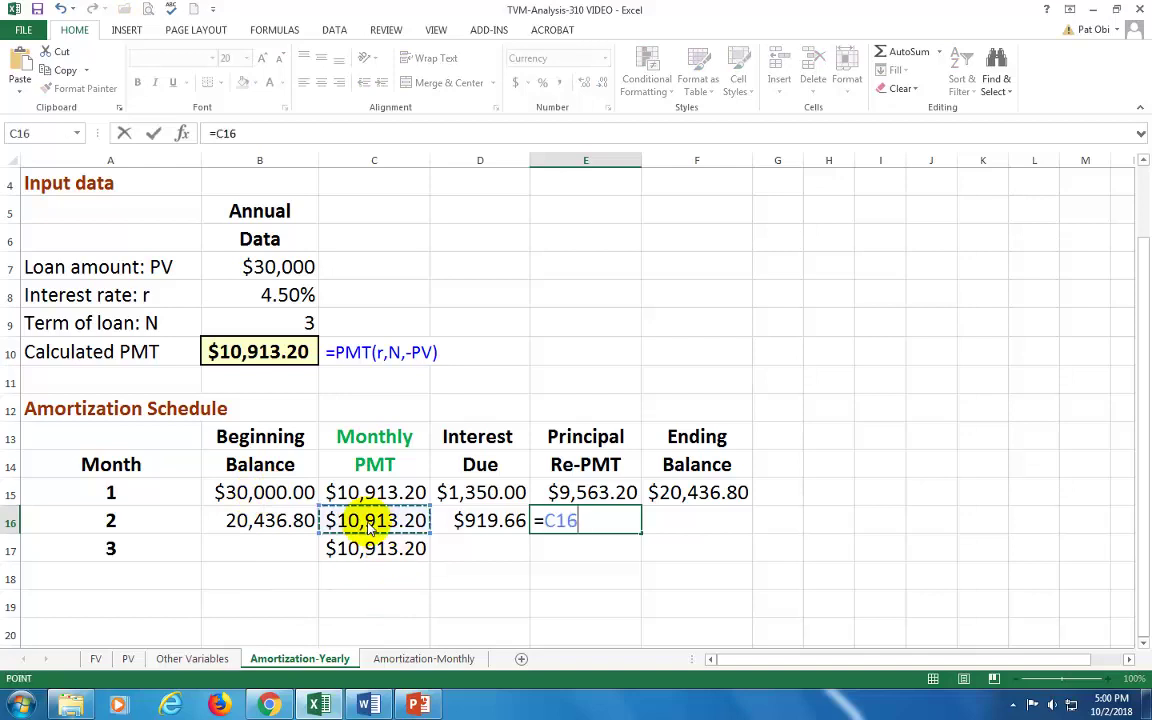
type("-")
left_click(490, 524)
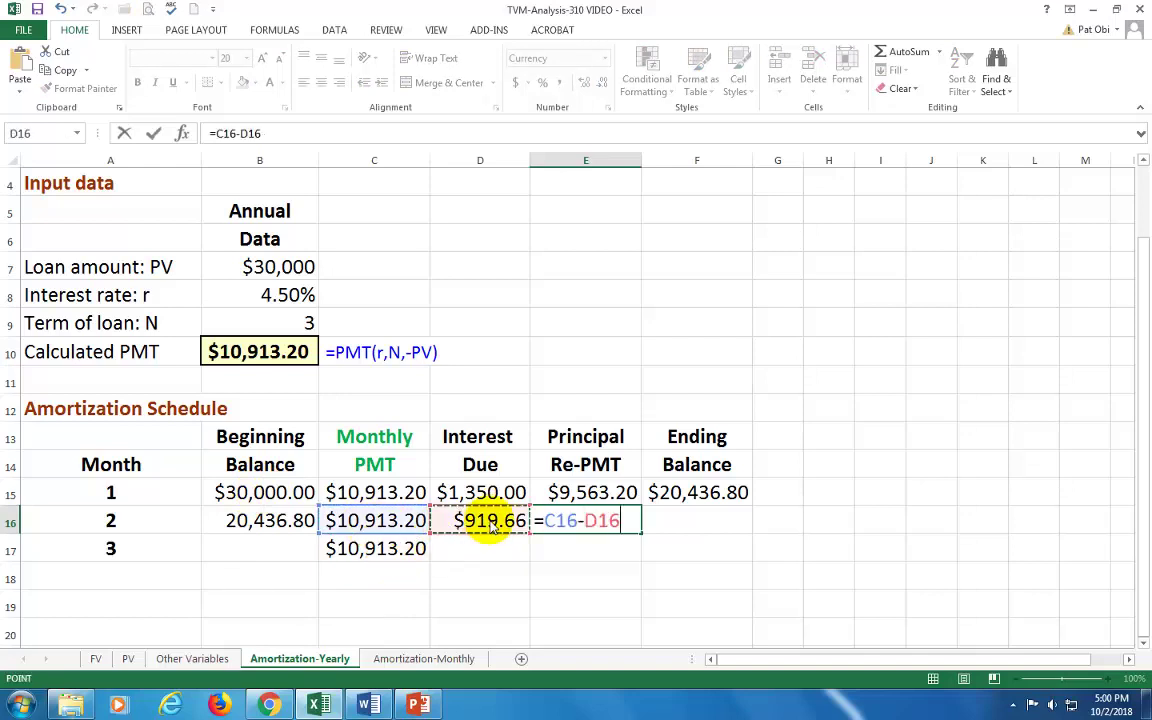
key("Return")
Step: Compute month 2's ending balance in F16 as =B16-E16, giving $10,443.25
key("Up")
key("Right")
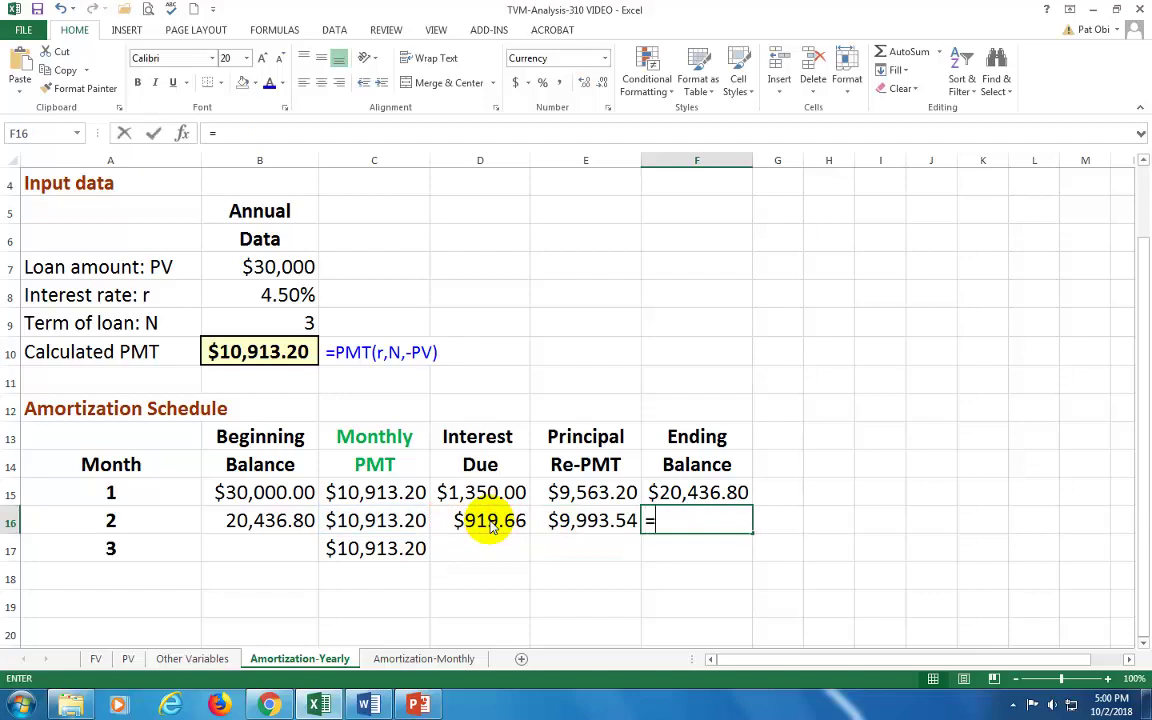
type("=")
left_click(248, 526)
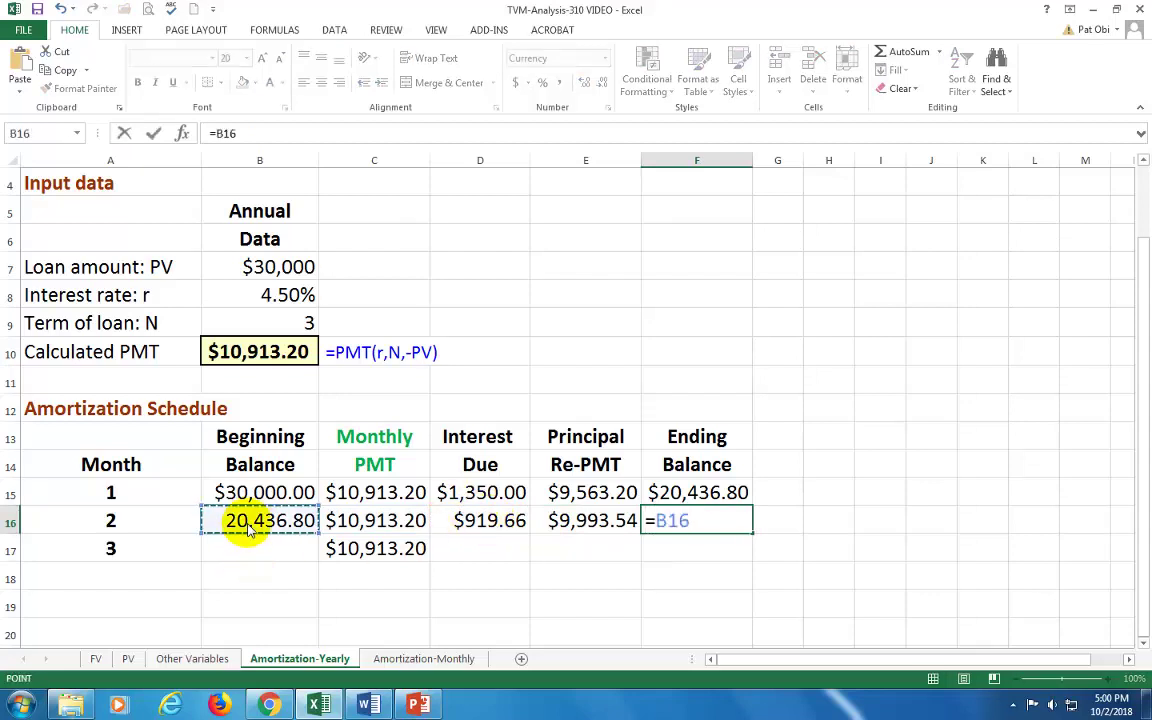
type("-")
left_click(567, 529)
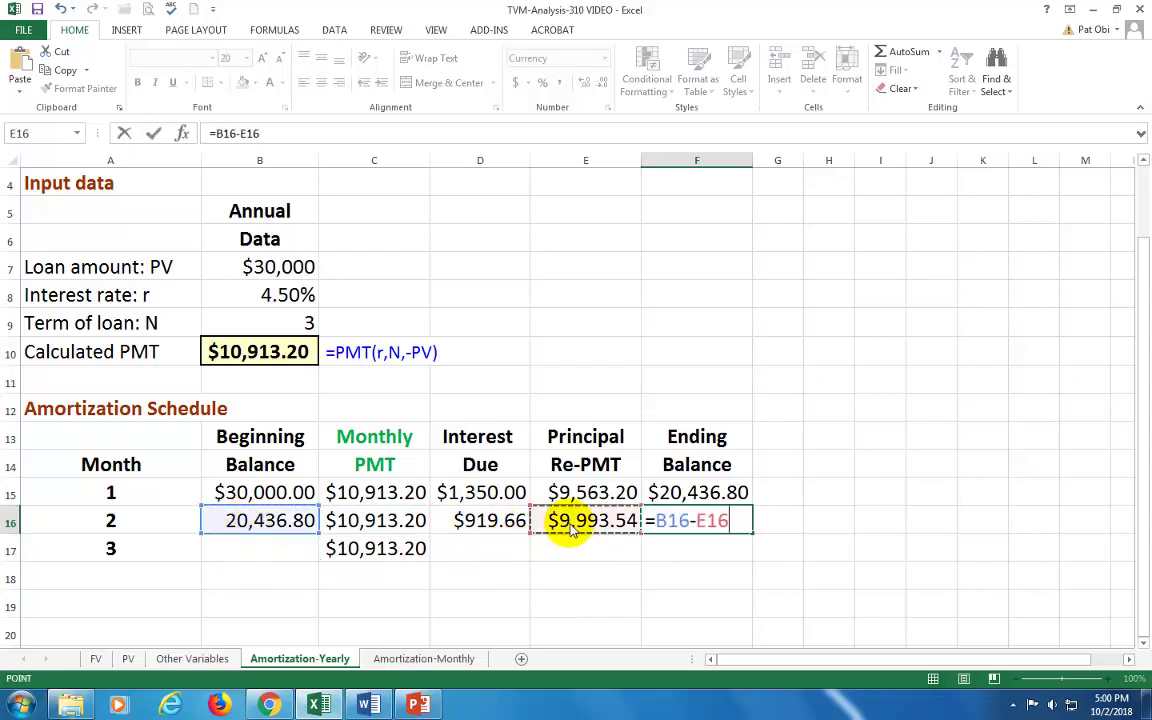
key("Return")
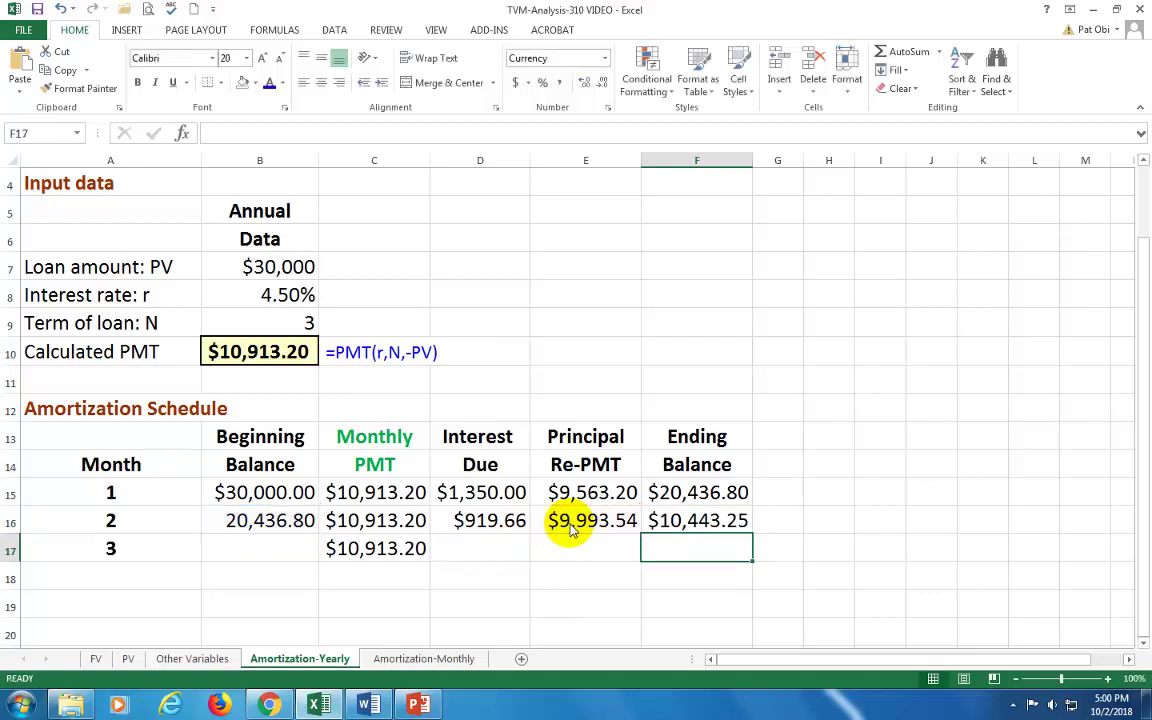
key("Left")
key("Left")
key("Left")
key("Left")
Step: Set B17 to =F16 and compute year 3's interest in D17 as =B8*B17
type("=")
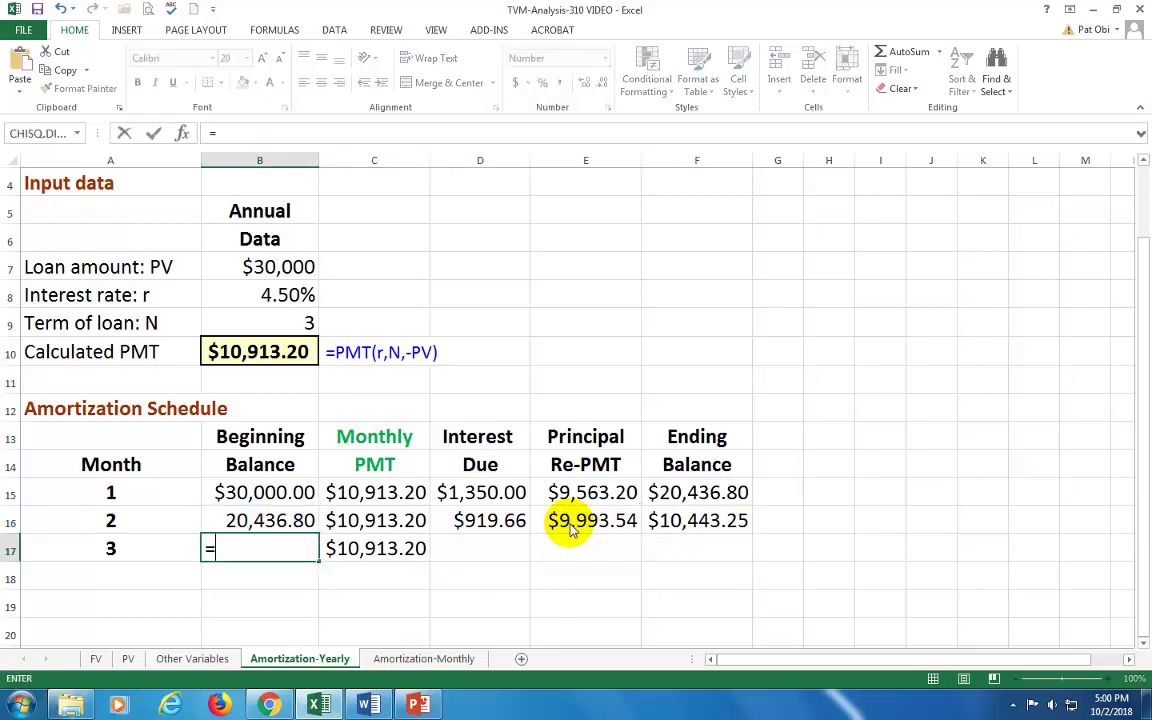
left_click(672, 521)
key("ctrl+Return")
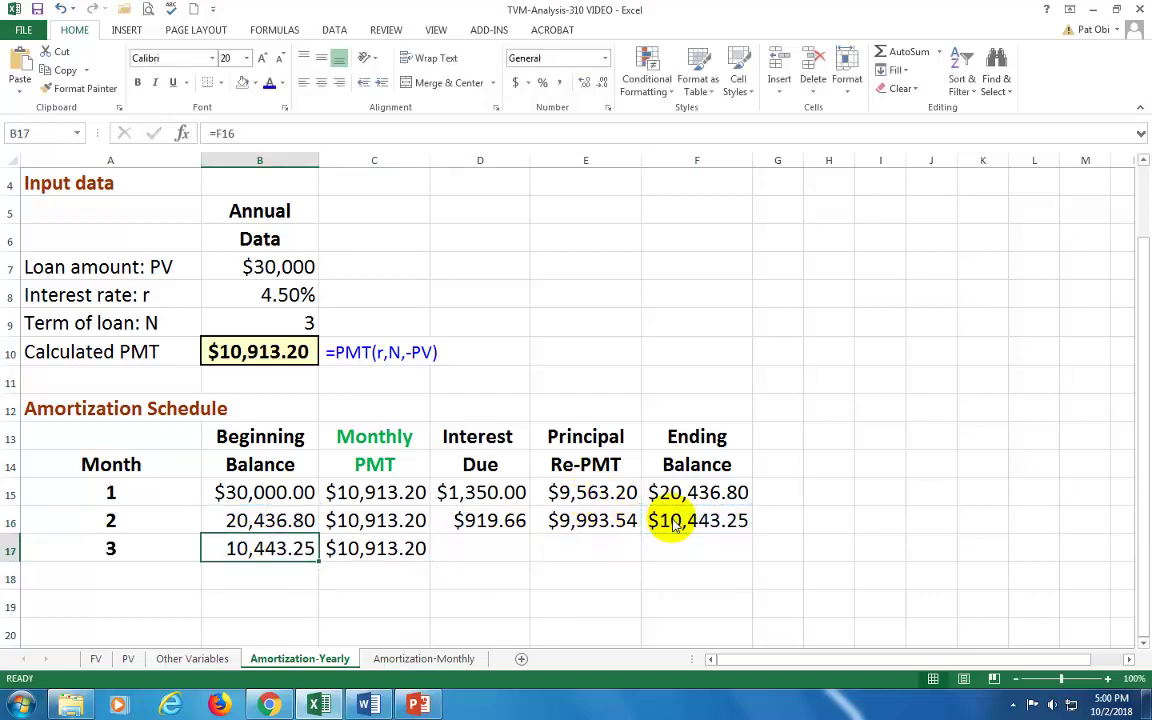
key("Right")
key("Right")
type("=")
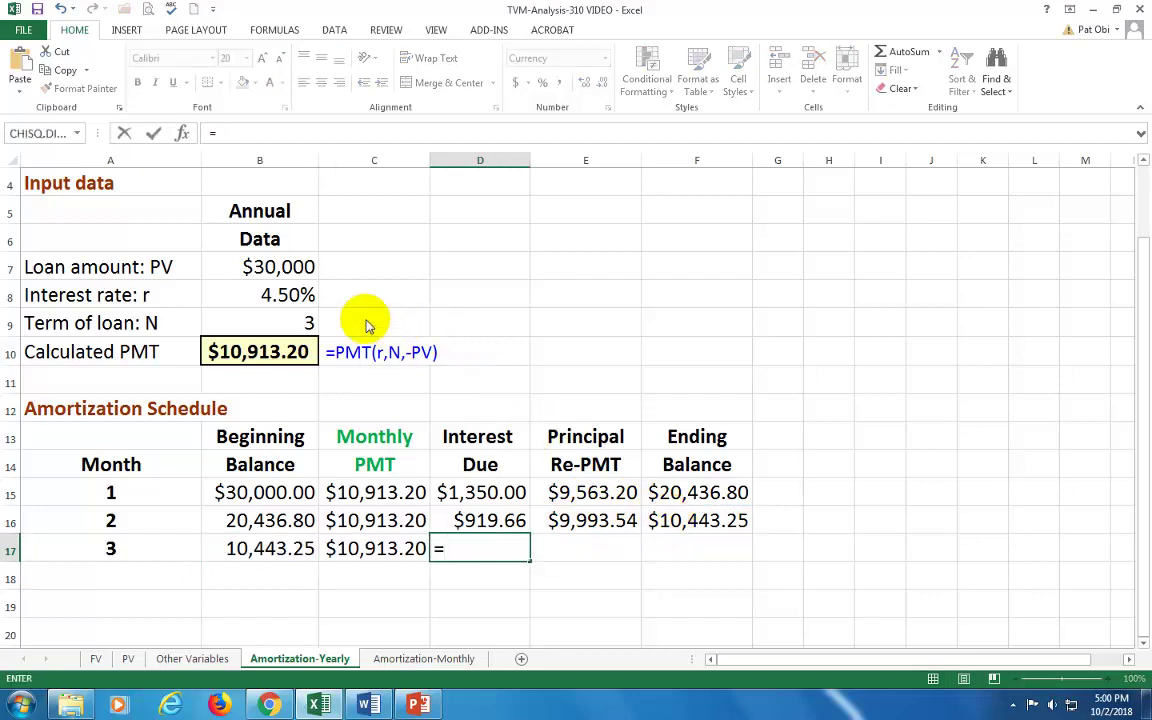
left_click(297, 297)
type("*")
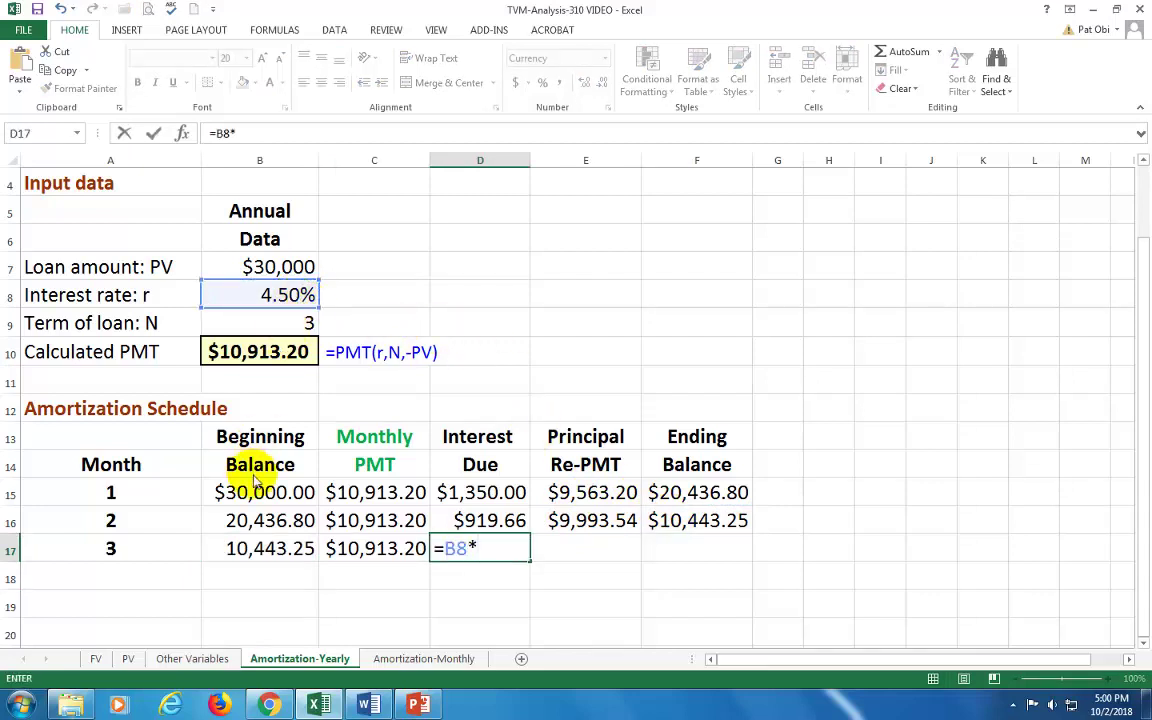
left_click(258, 548)
key("Return")
Step: Compute year 3's principal repayment in E17 as =C17-D17
key("Up")
key("Right")
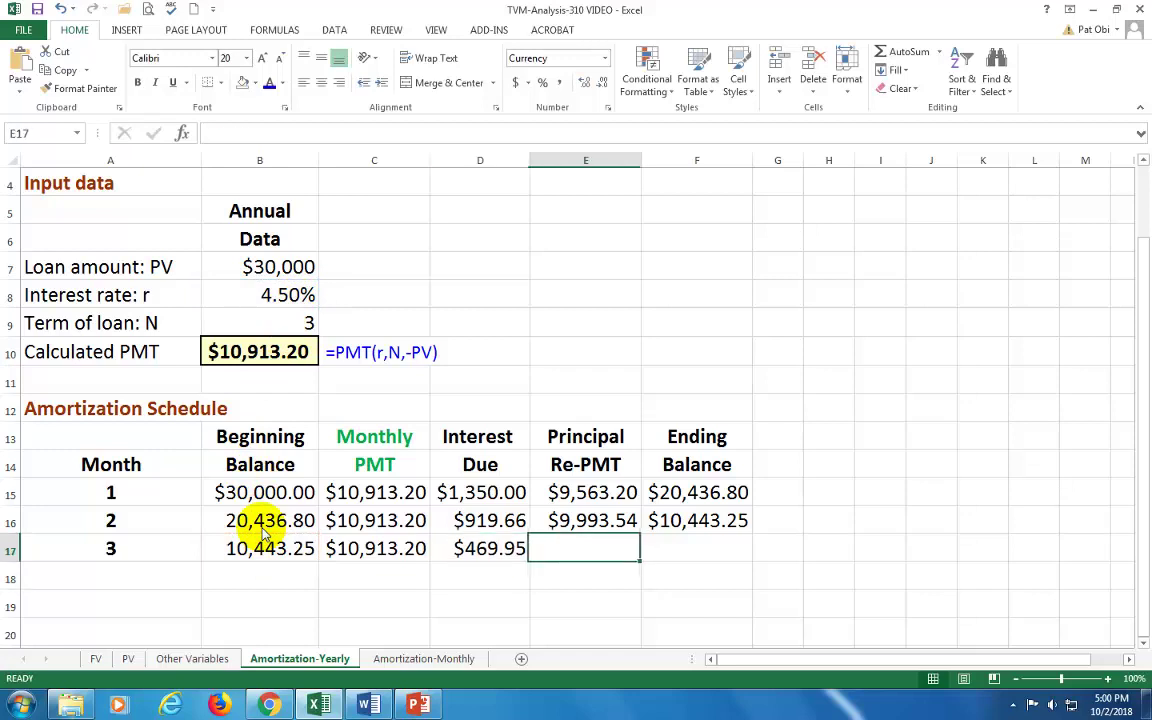
type("=")
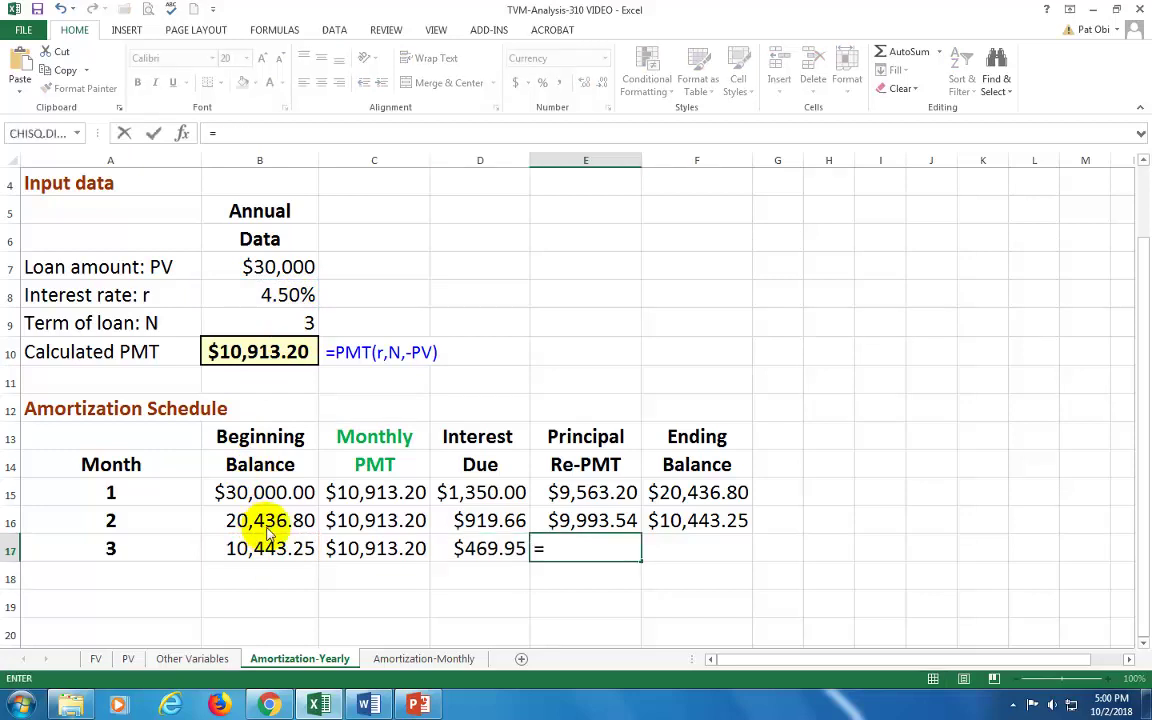
left_click(348, 555)
type("-")
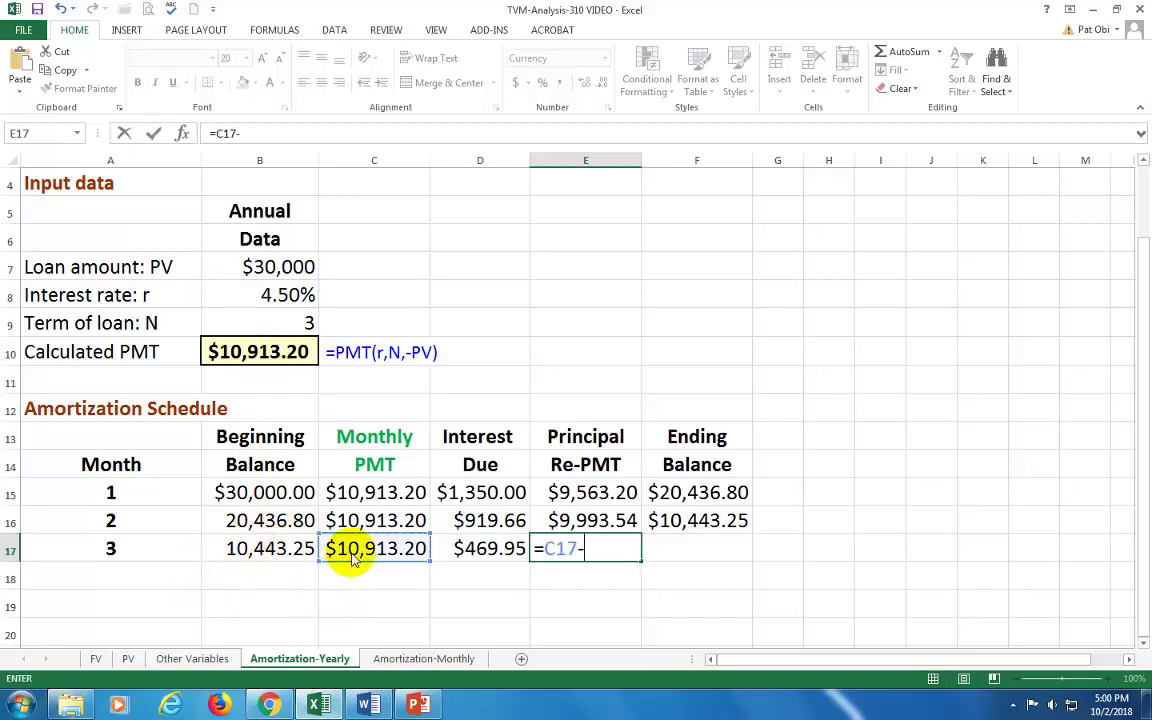
left_click(483, 553)
key("Return")
Step: Enter the ending balance =B17-E17, reaching $0.00, then move to the Amortization-Monthly sheet
key("Up")
key("Right")
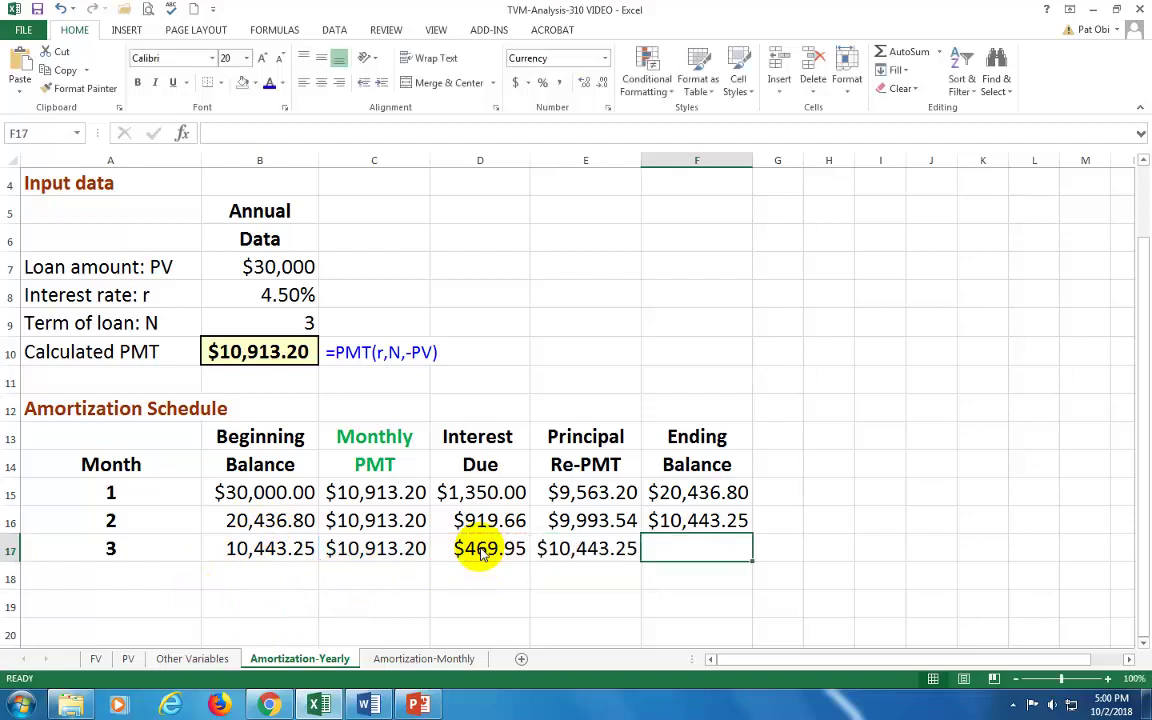
type("=")
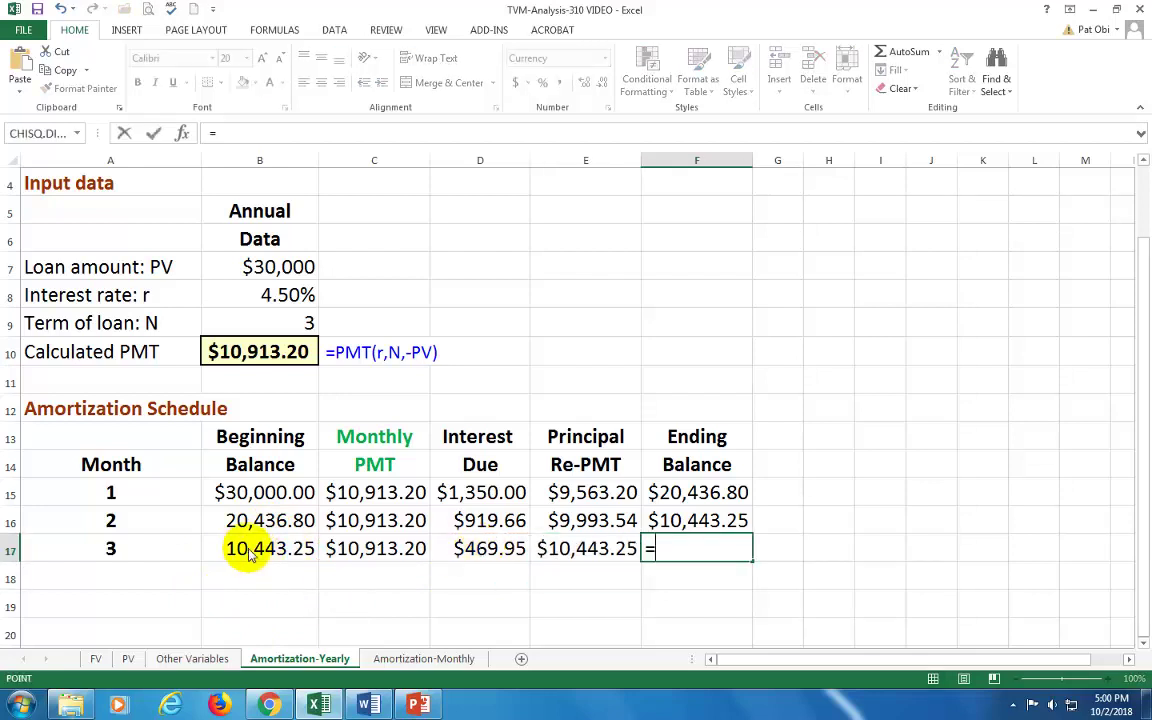
left_click(248, 553)
type("-")
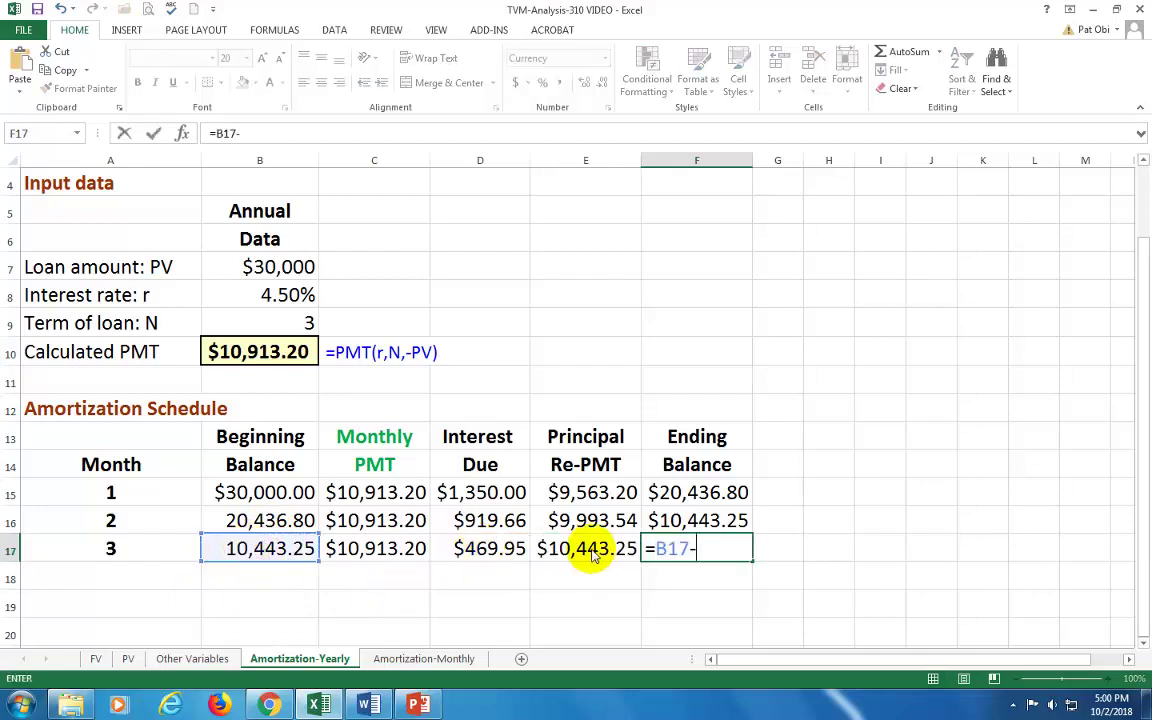
left_click(592, 553)
key("Return")
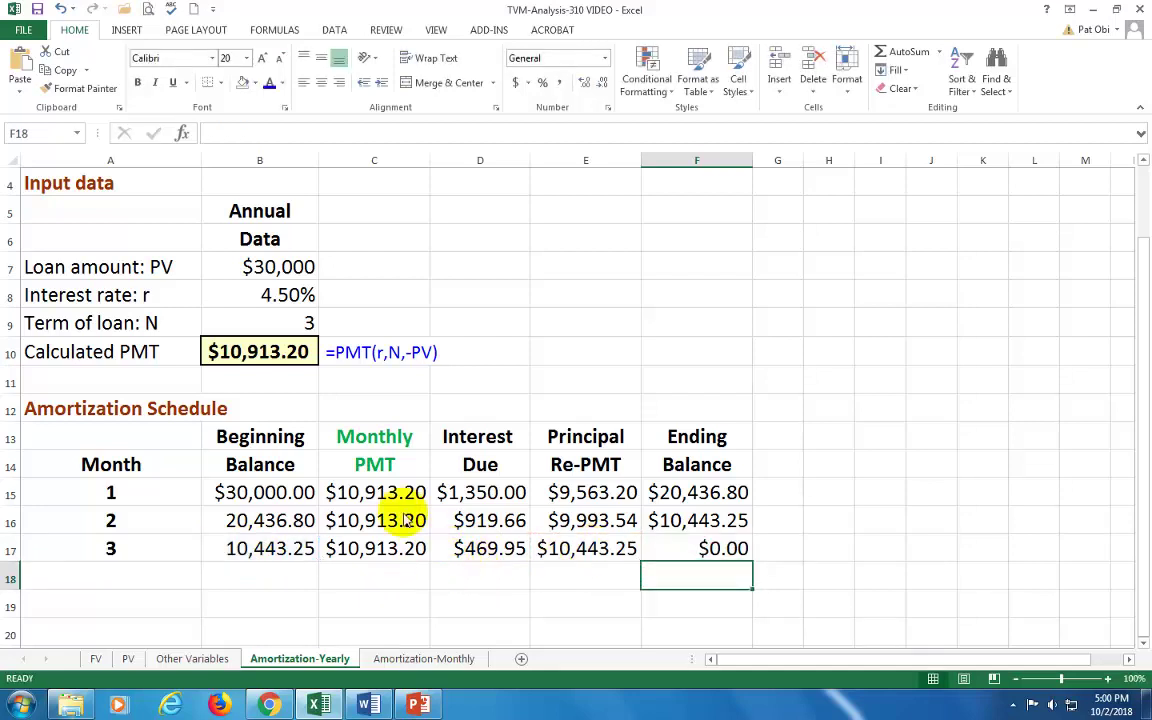
left_click(386, 660)
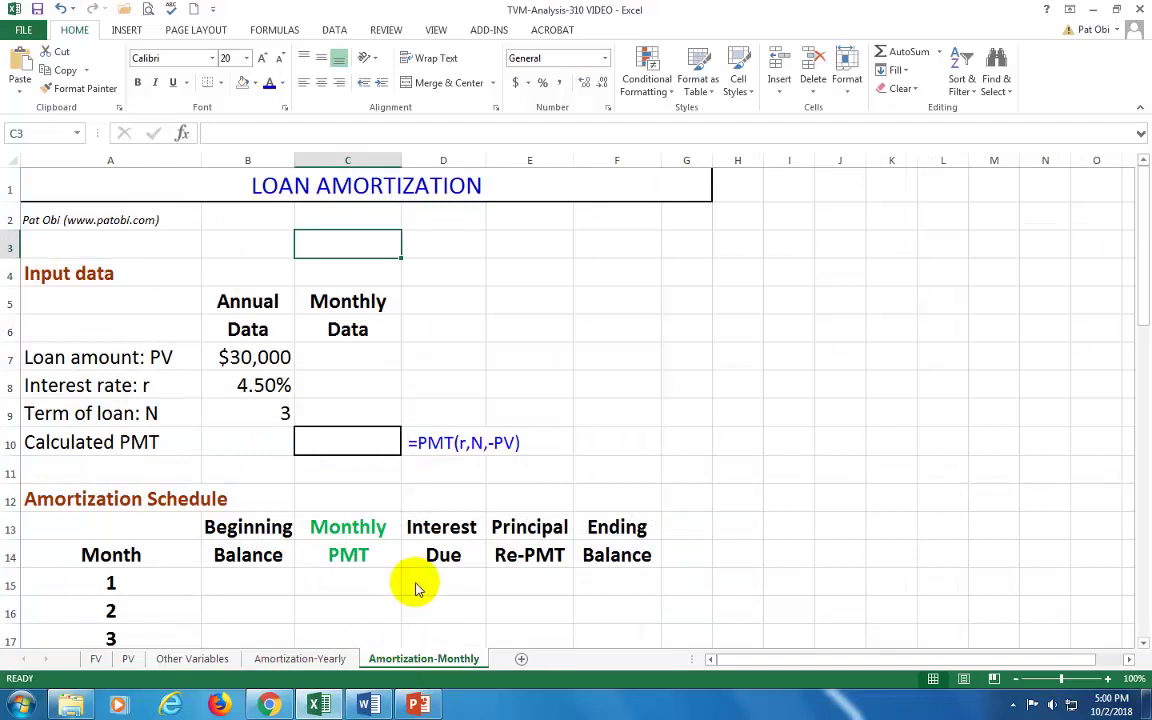
Step: Fill monthly data: C7 =B7 ($30,000), C8 =B8/12 (0.3750%), C9 36 months
left_click(360, 362)
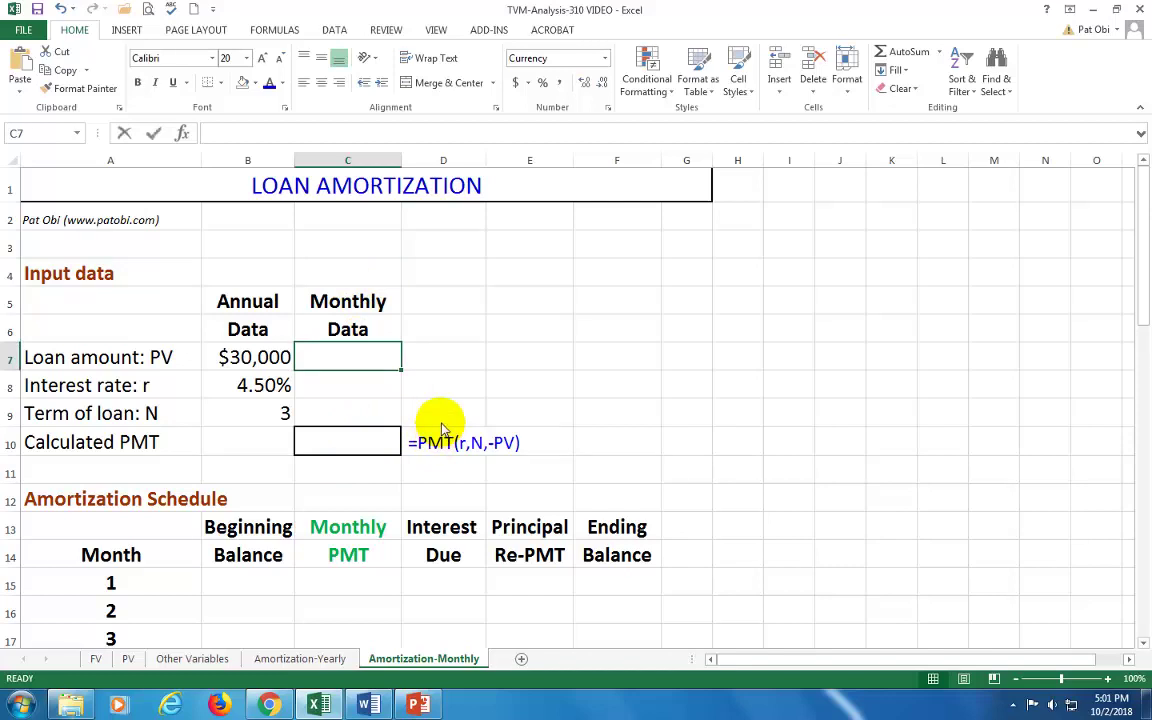
type("=")
left_click(260, 363)
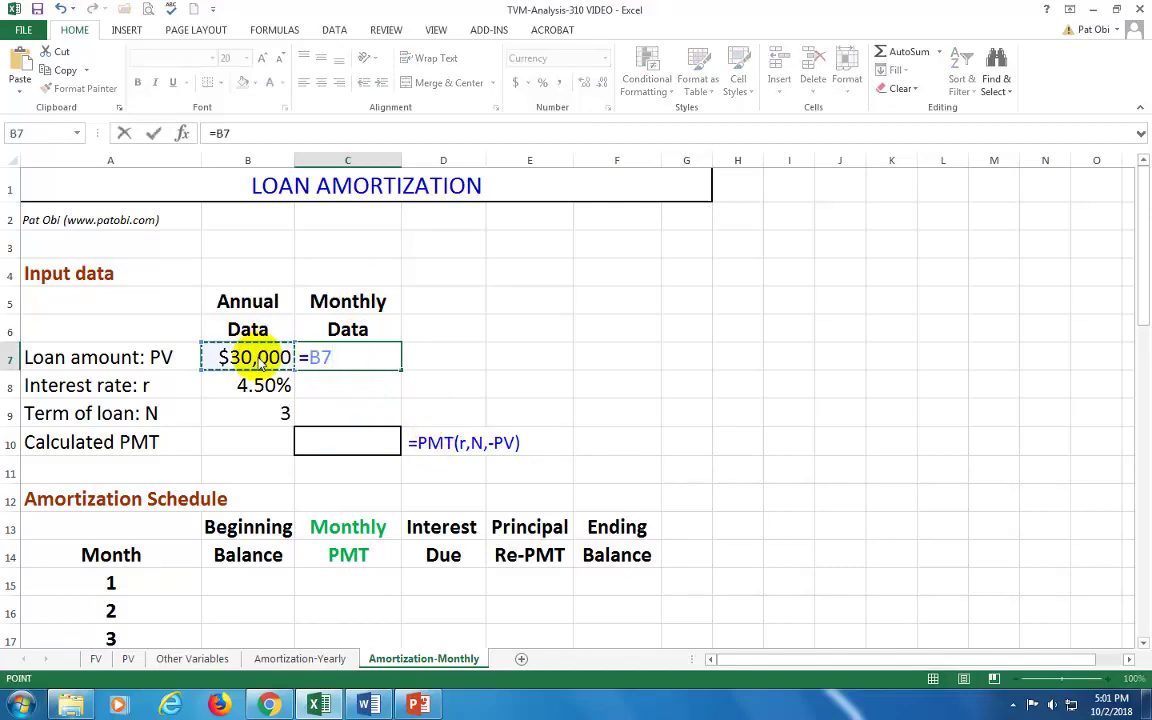
key("Return")
type("=")
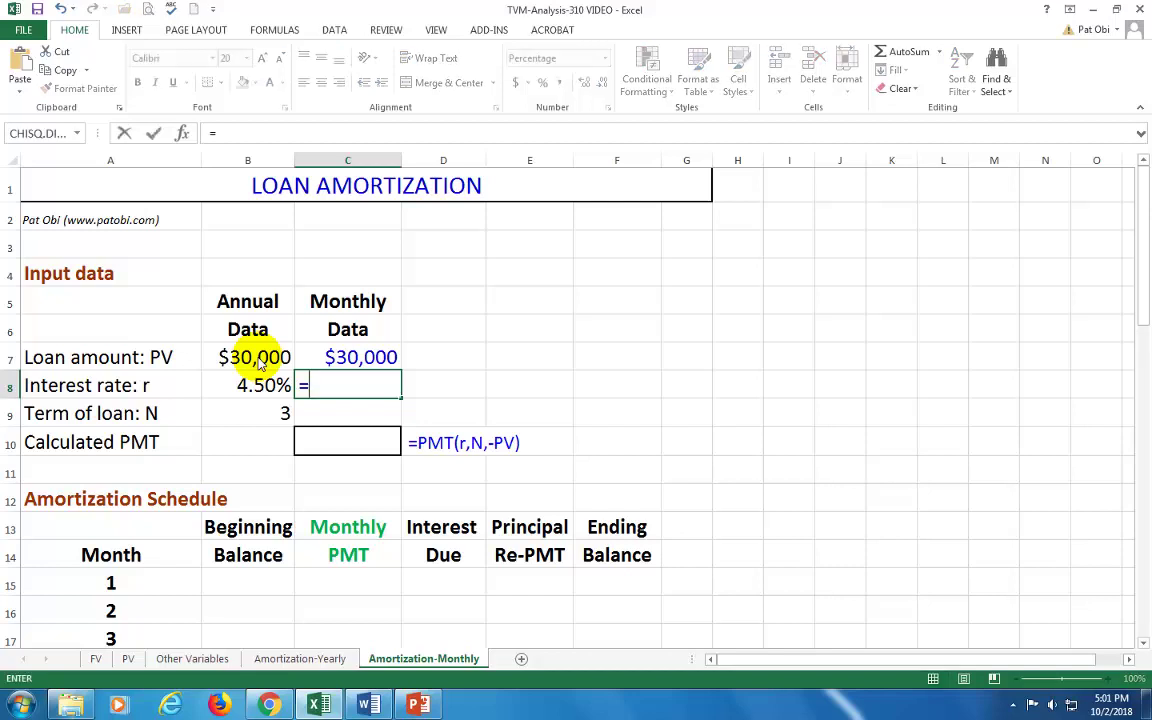
left_click(262, 385)
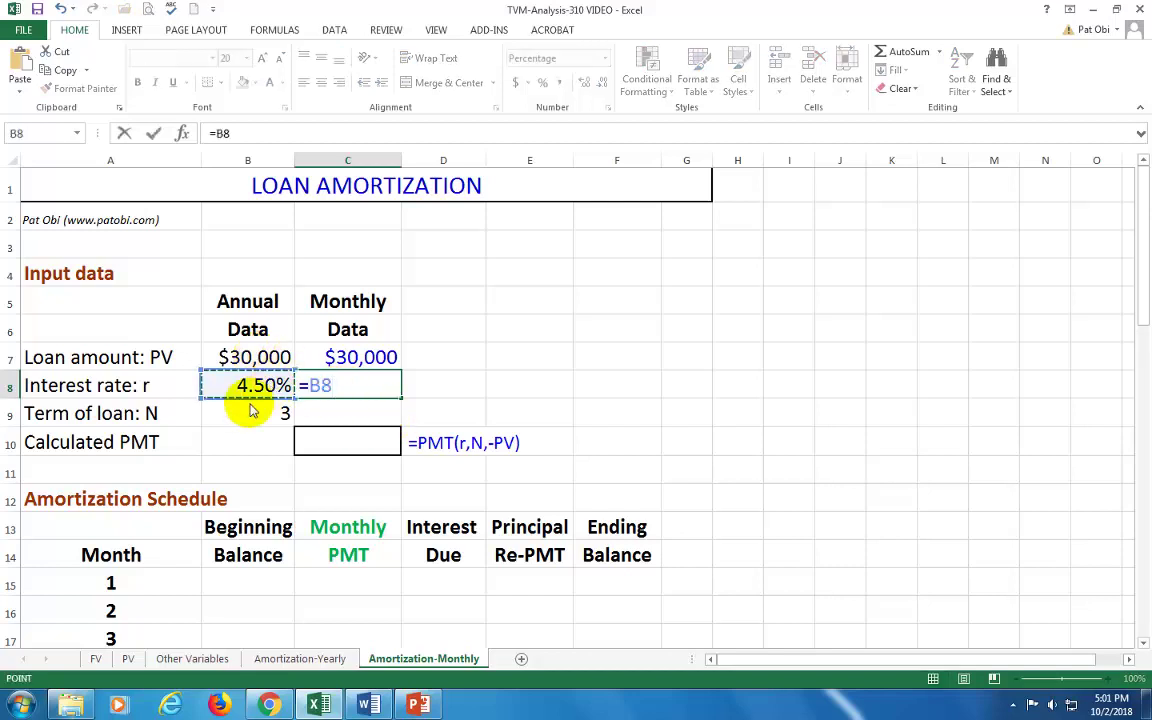
type("/")
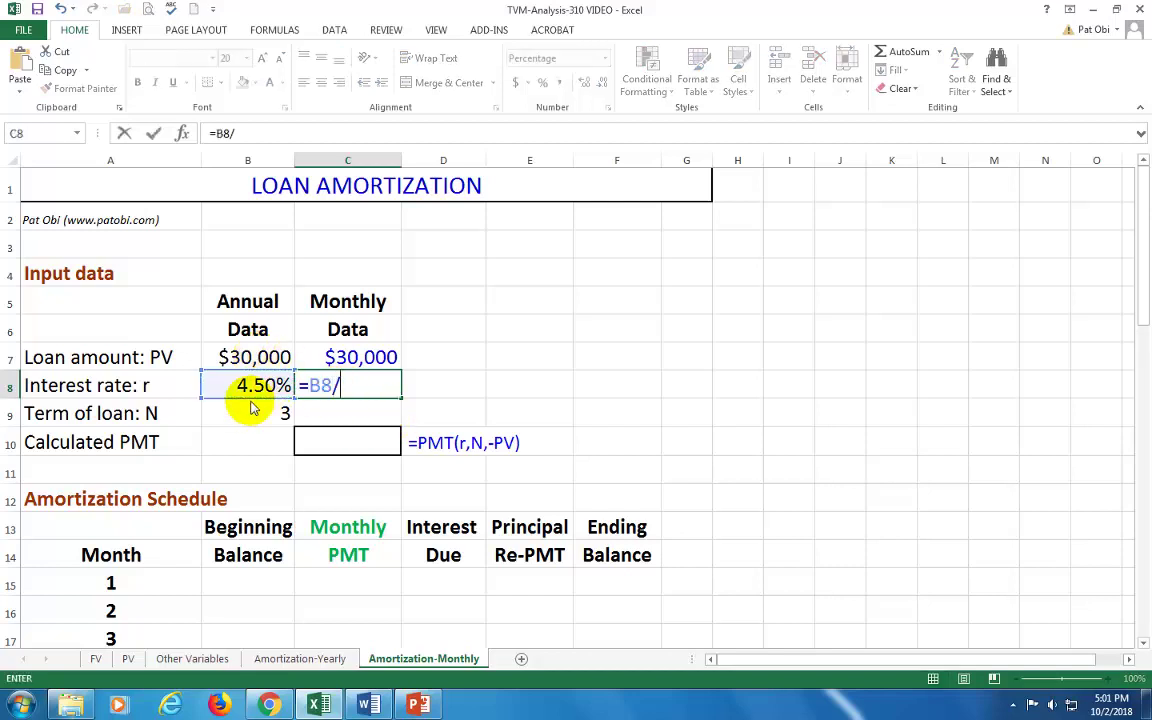
type("12")
key("Return")
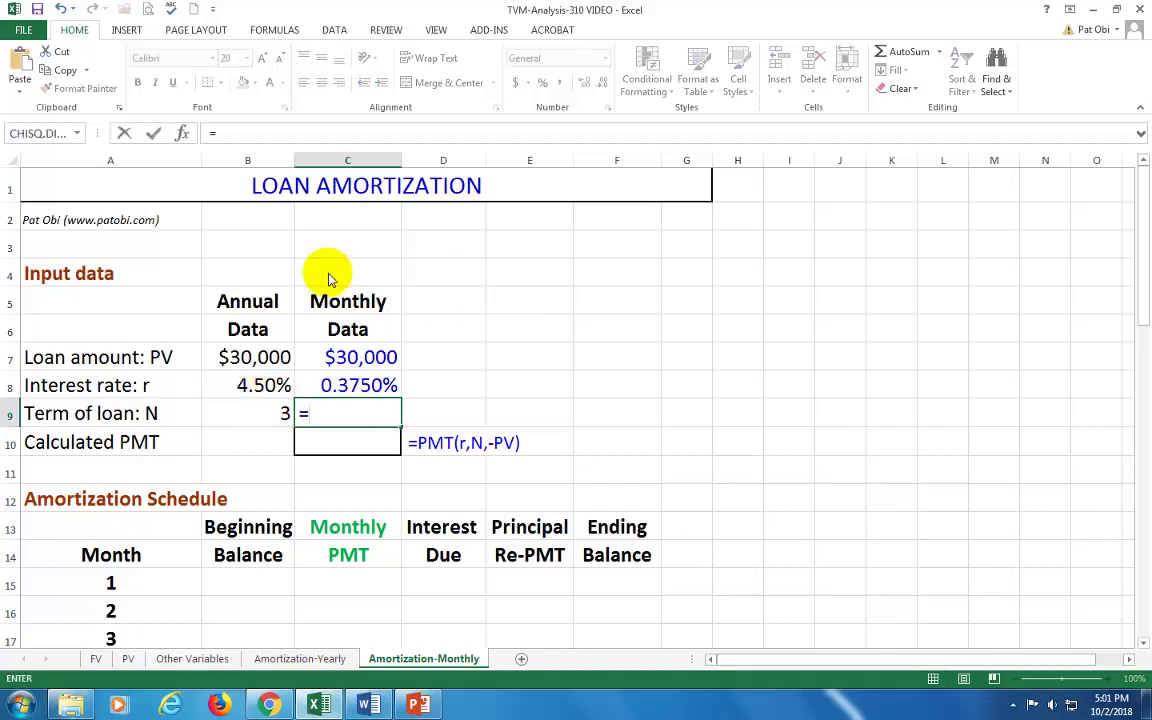
left_click(272, 410)
type("*")
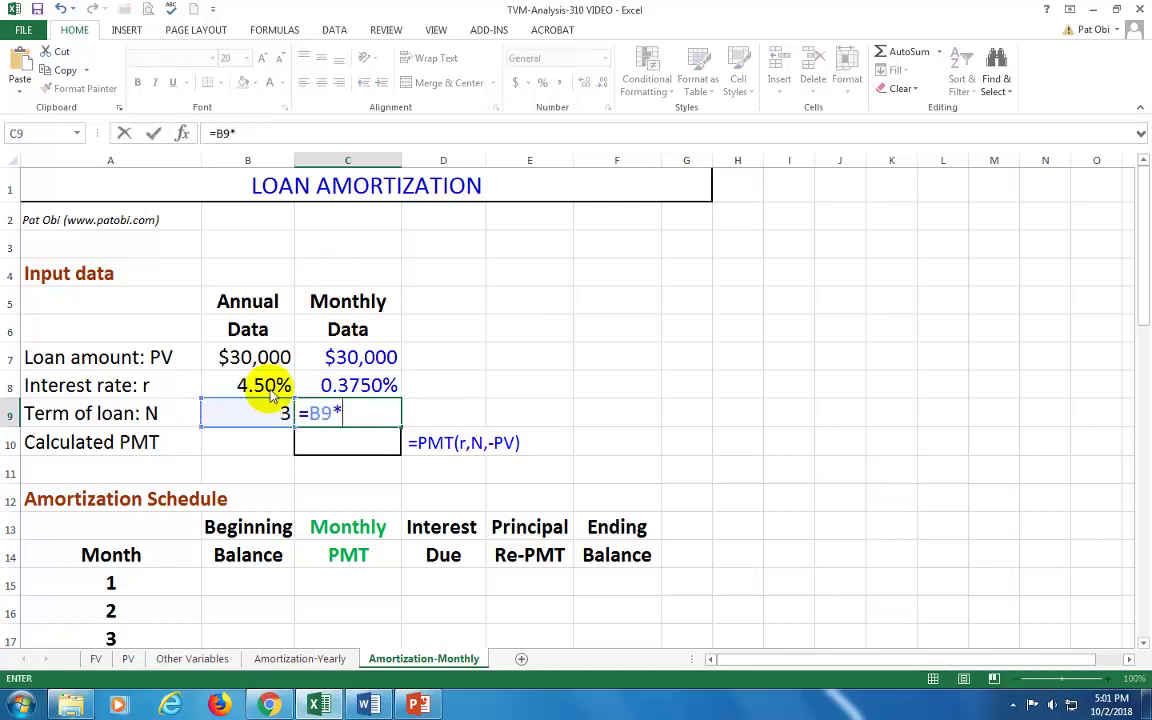
key("Return")
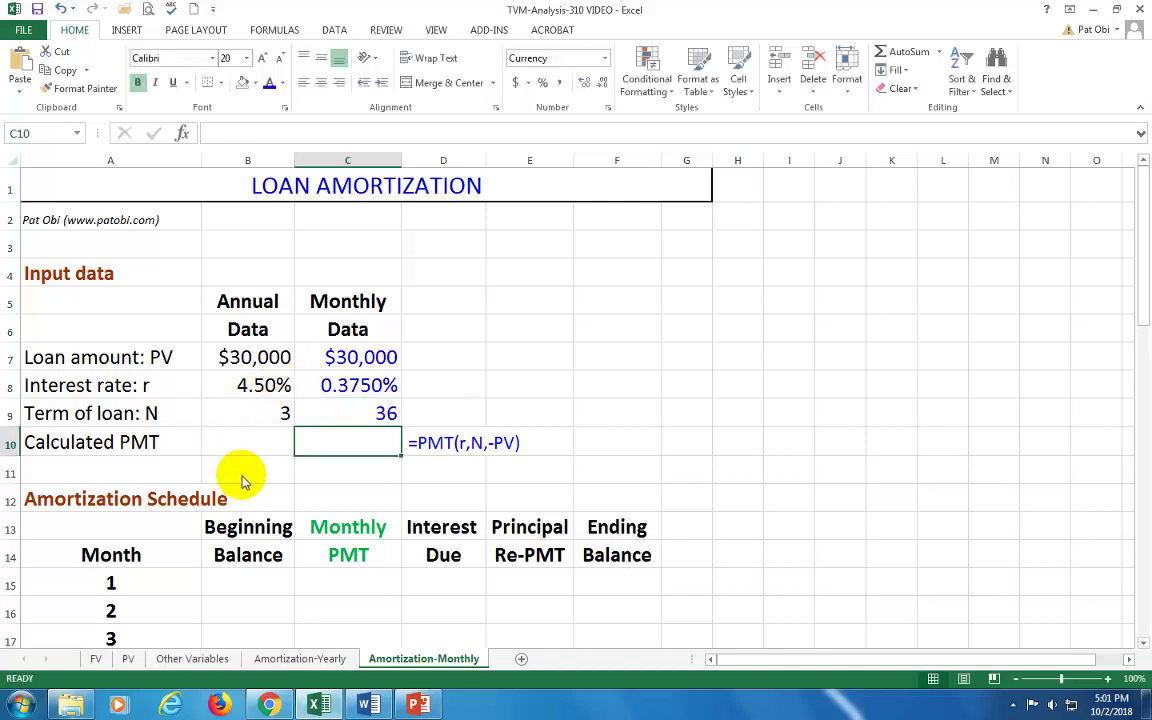
Step: Enter =PMT(C8,C9,-C7) in C10, giving a monthly payment of $892.41
type("=pmt(")
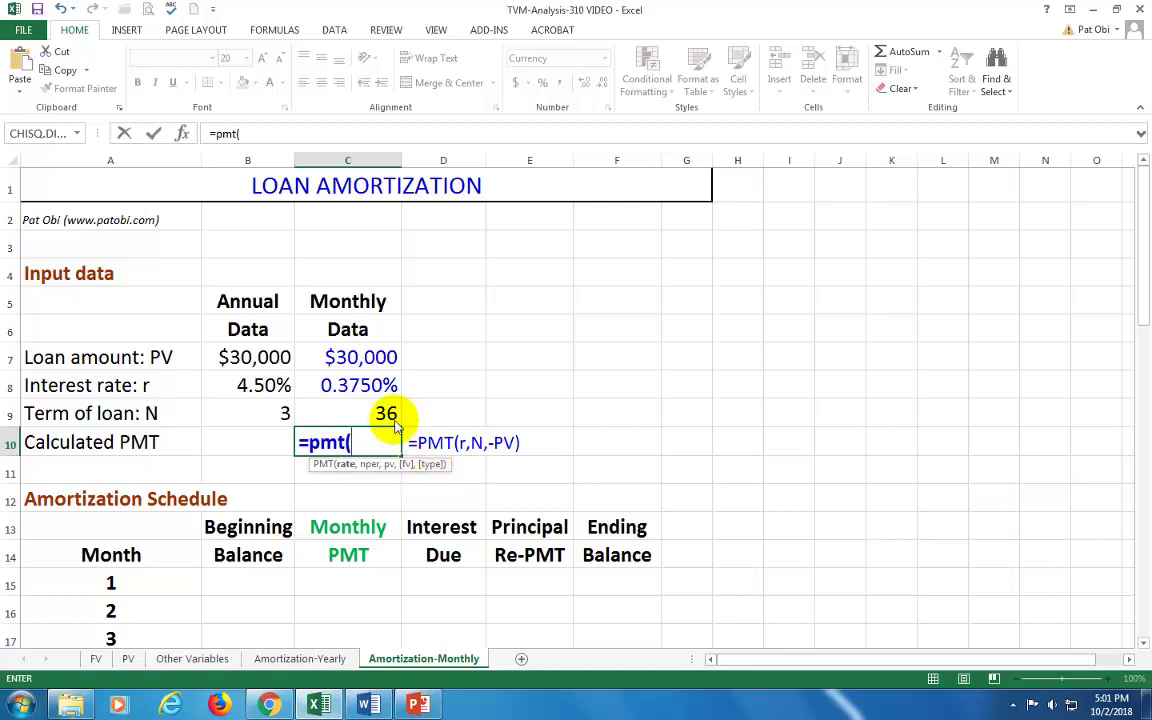
left_click(380, 388)
type(",")
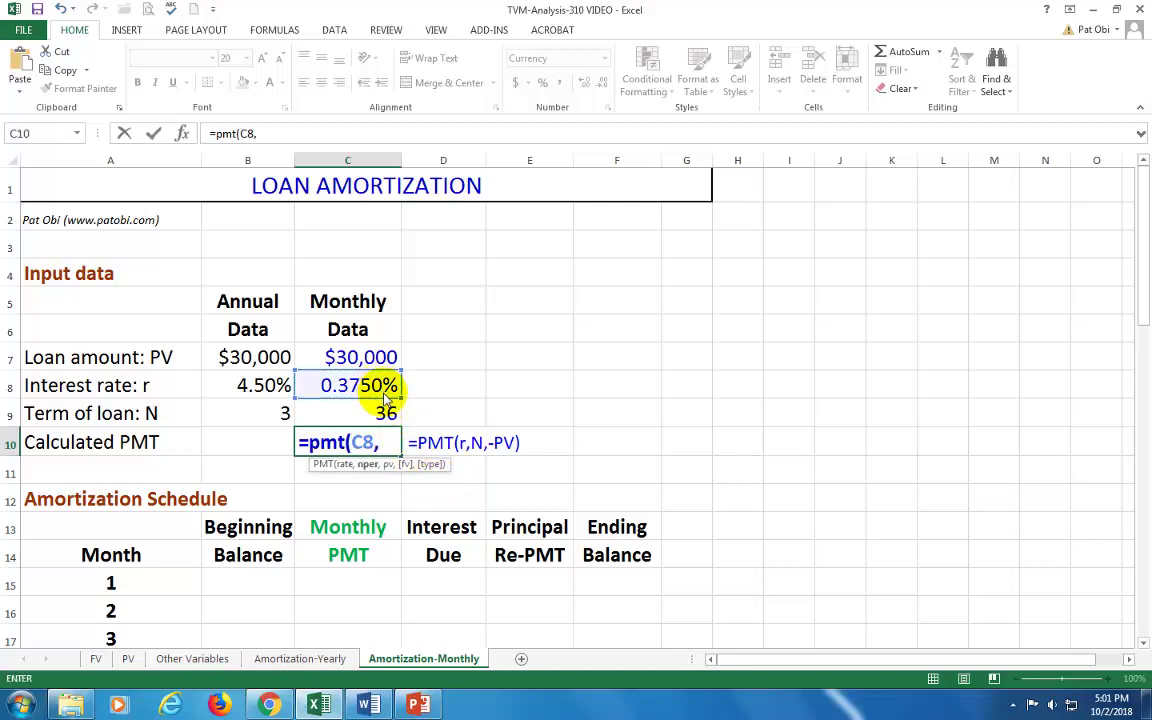
left_click(390, 414)
type(",")
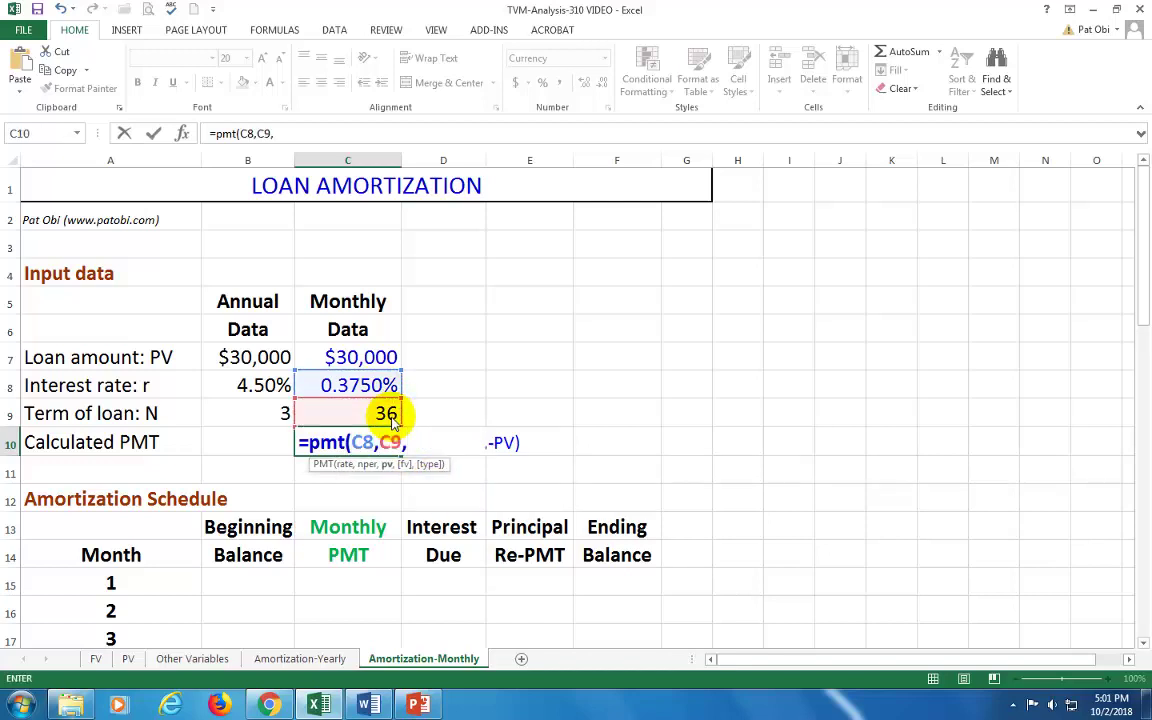
type("-")
left_click(358, 362)
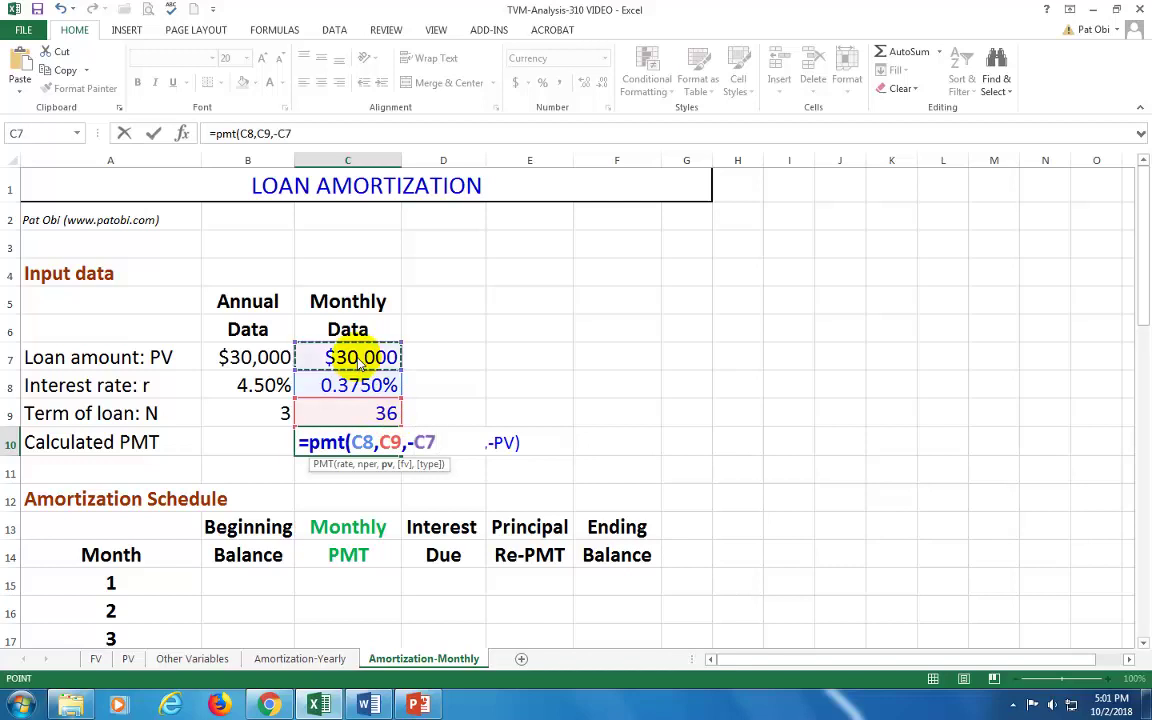
type(")")
key("Return")
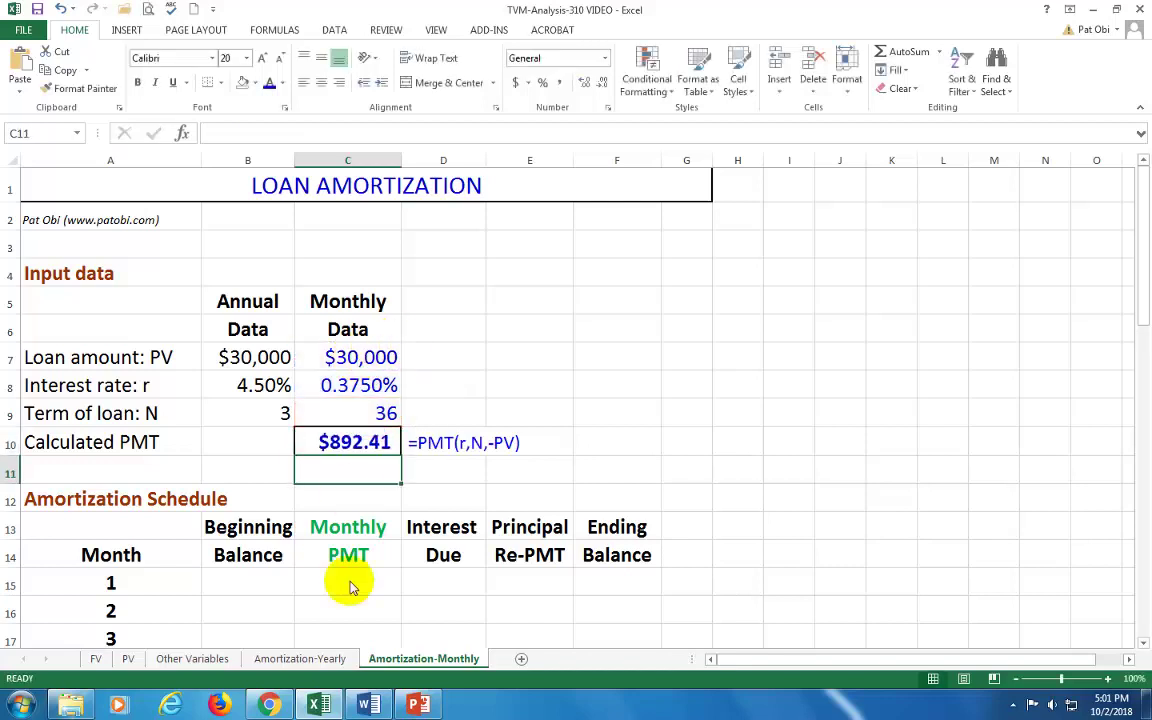
left_click(249, 584)
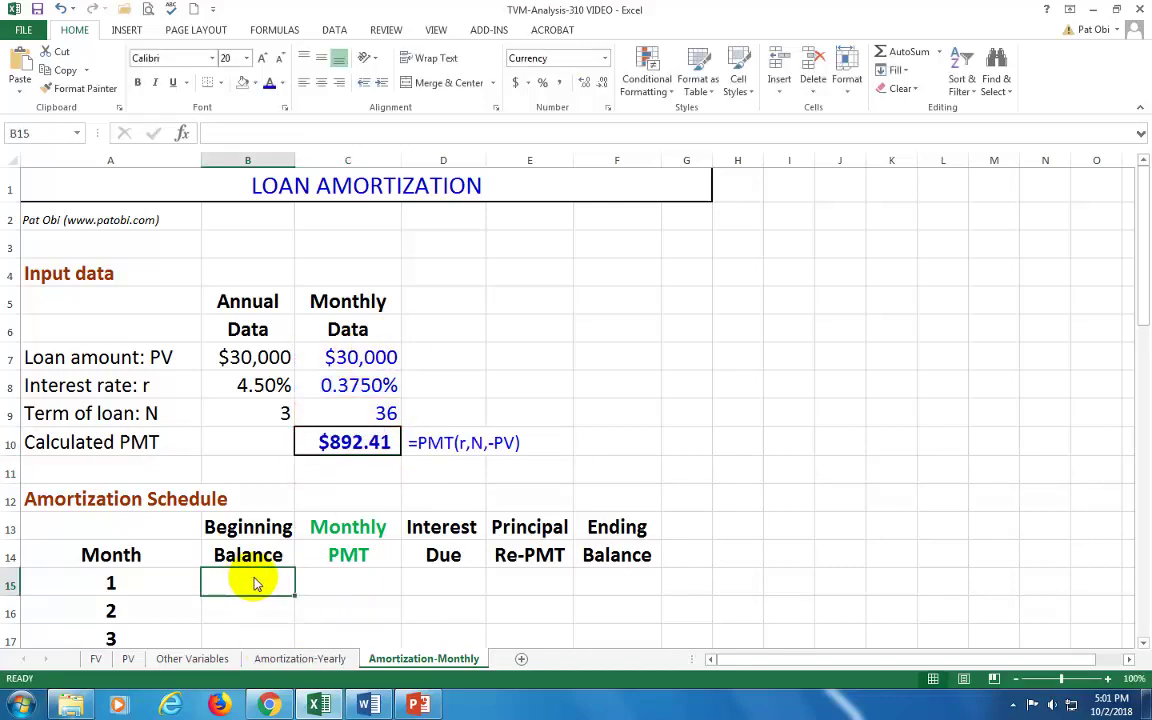
left_click_drag(1145, 278, 1145, 628)
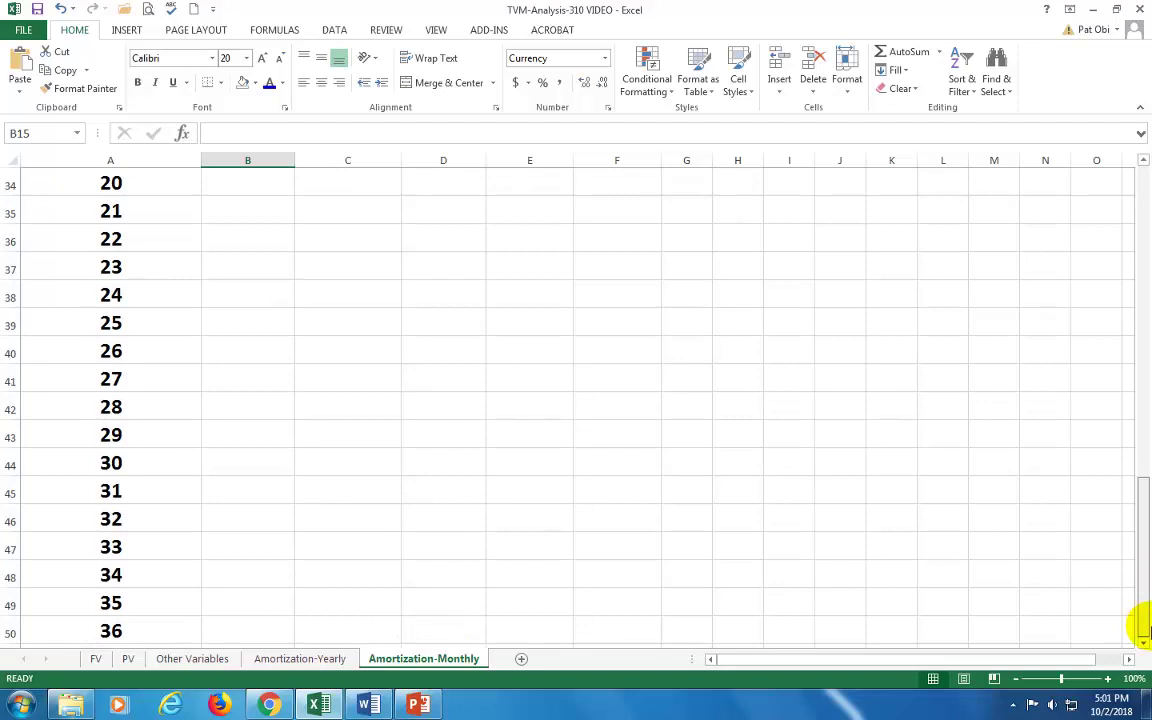
left_click_drag(1145, 628, 1143, 292)
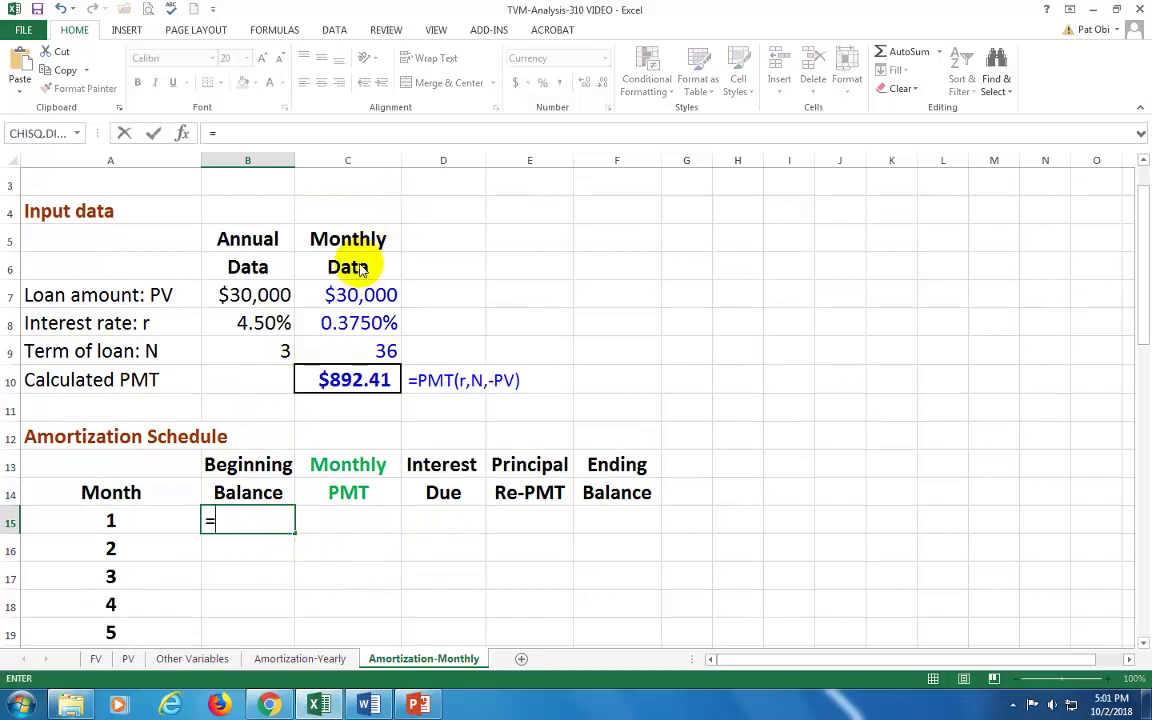
Step: Link month 1's beginning balance to C7 ($30,000.00) and its payment to C10 ($892.41)
left_click(343, 296)
key("Up")
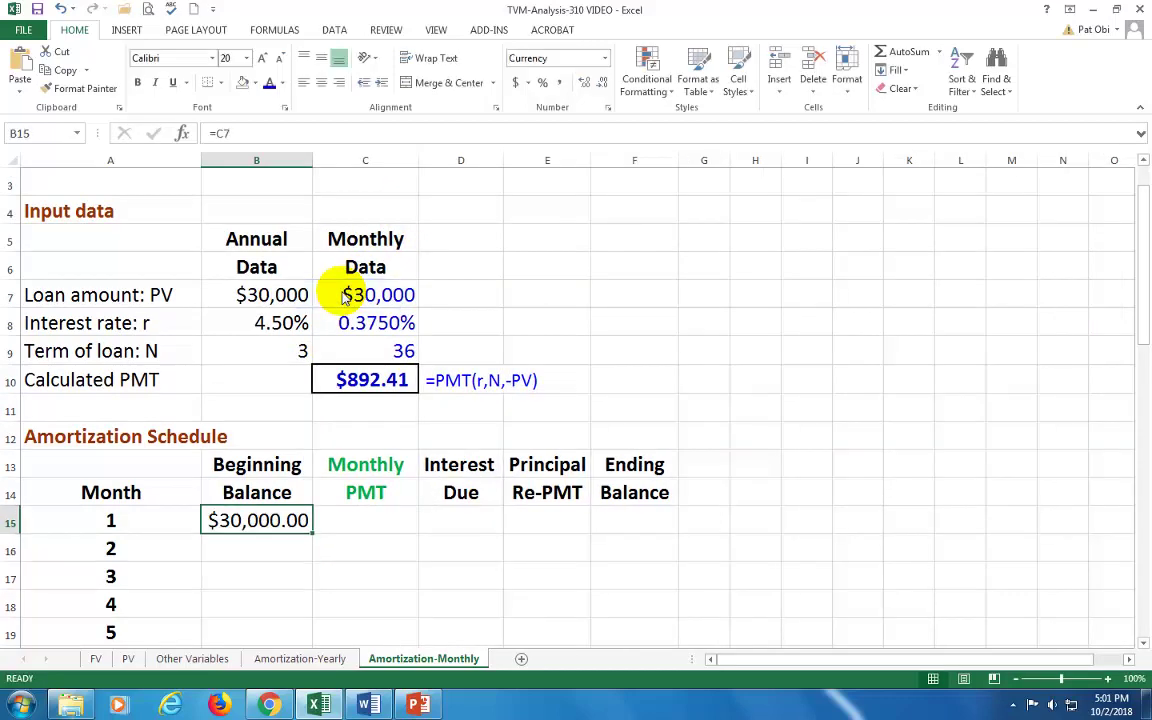
key("Right")
type("=")
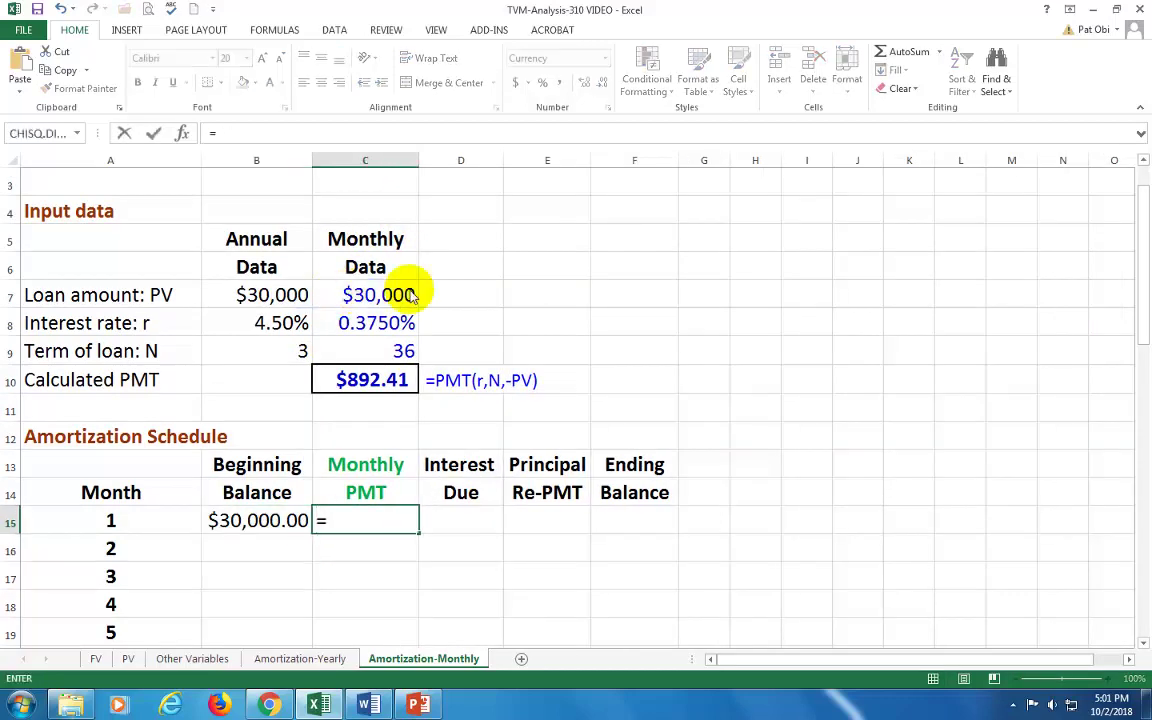
left_click(385, 386)
key("Return")
Step: Calculate month 1's interest as =C8*B15, giving $112.50
key("Up")
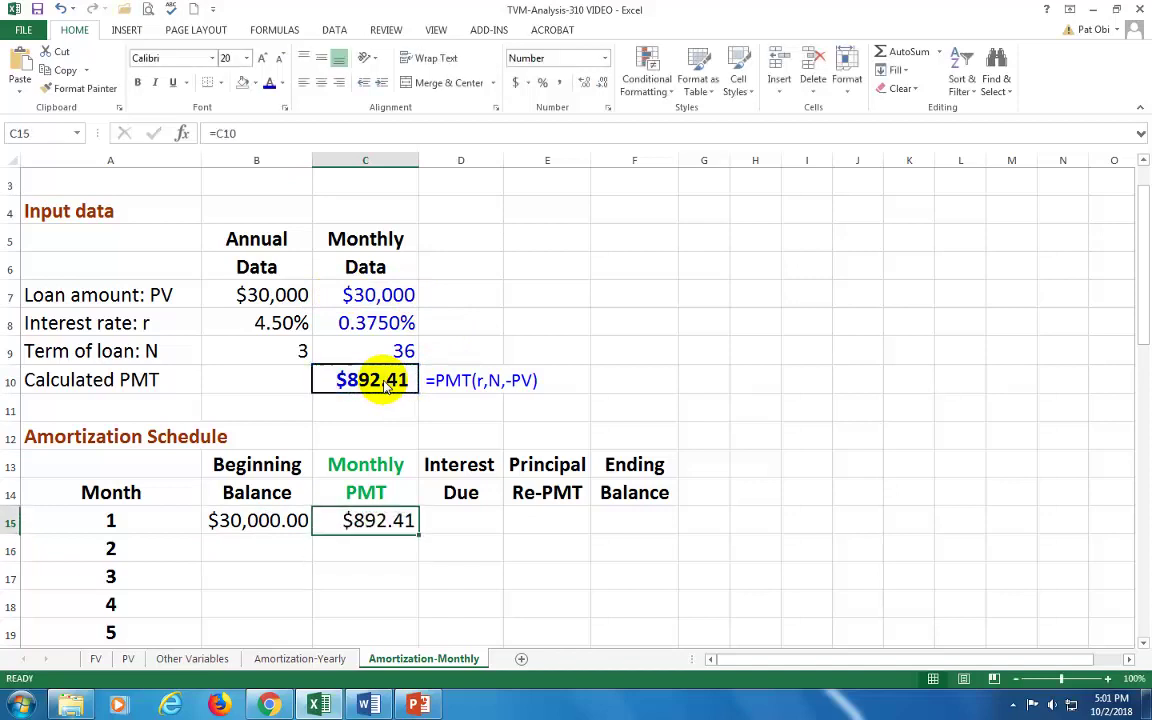
key("Right")
type("=")
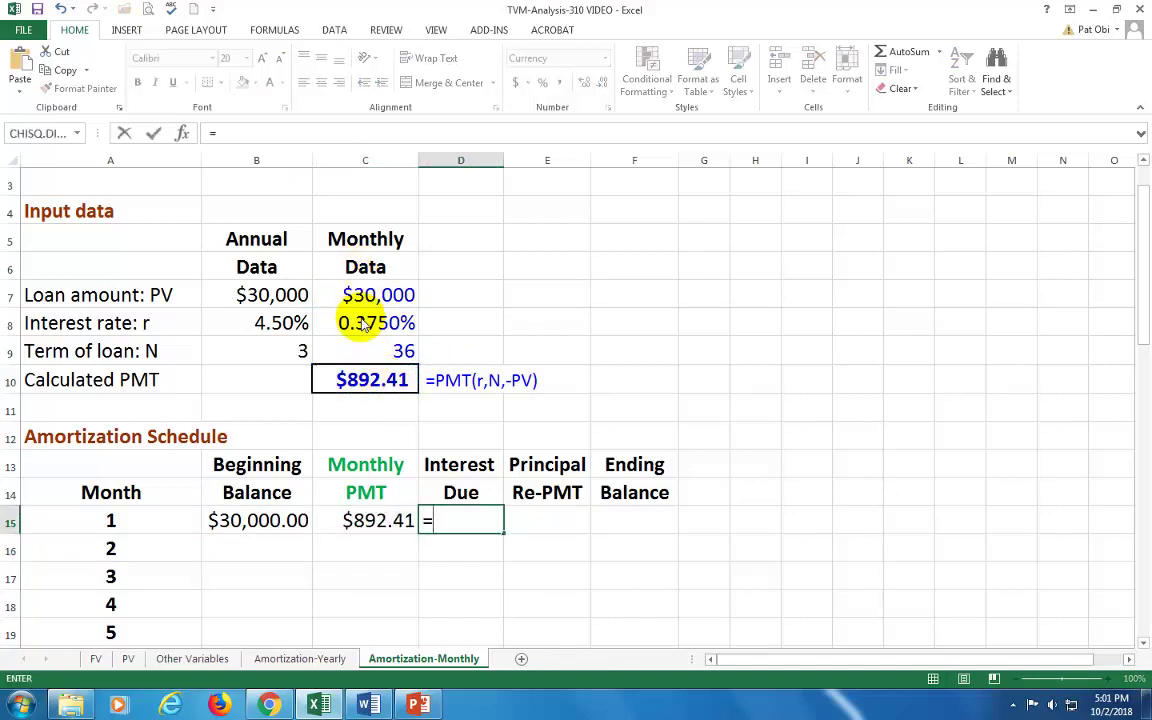
left_click(365, 330)
type("*")
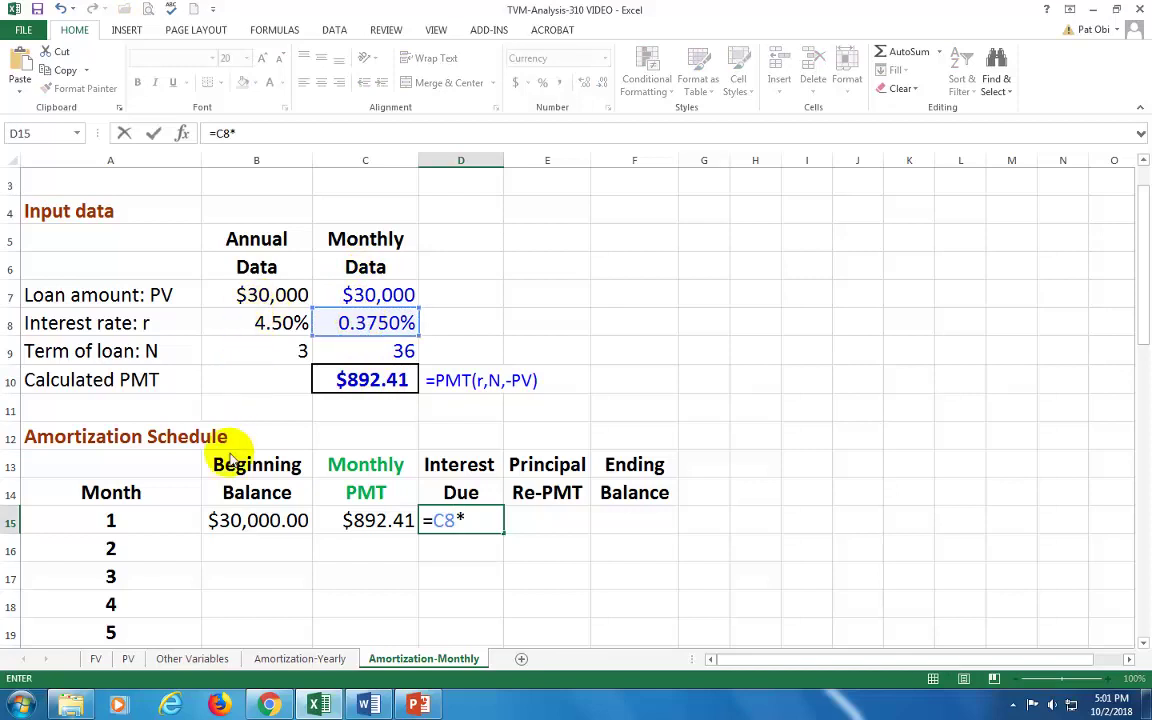
left_click(262, 518)
key("Return")
Step: Calculate month 1's principal as =C15-D15, giving $779.91
key("Up")
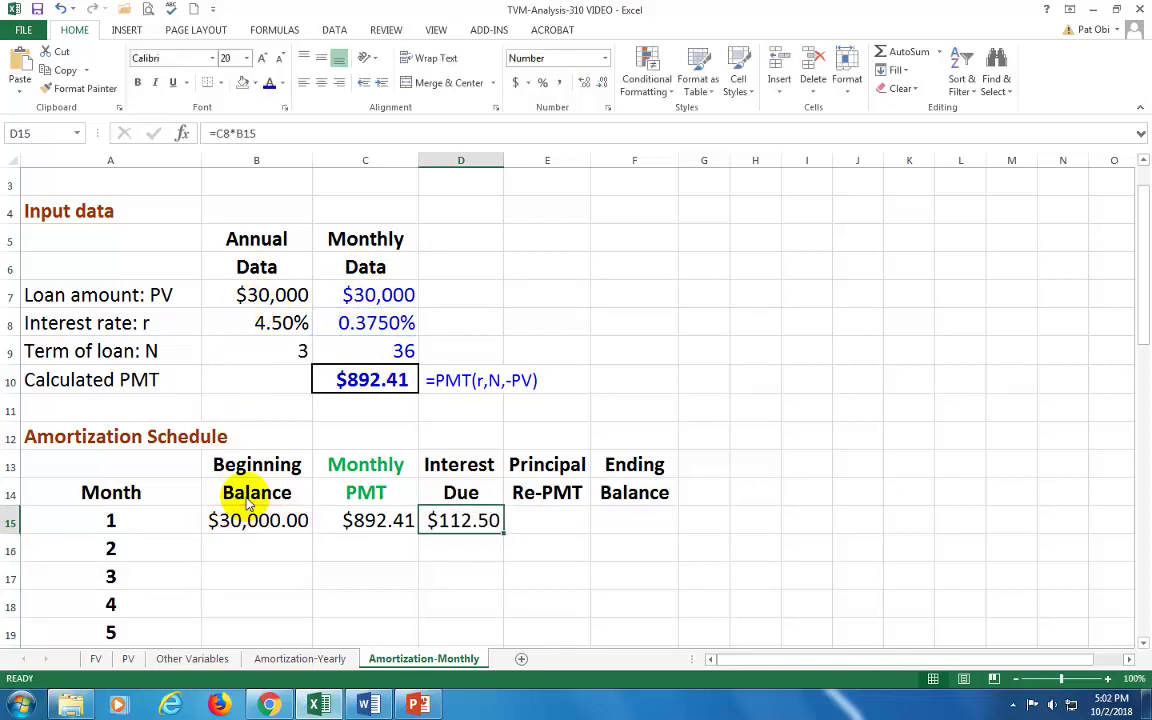
key("Right")
type("=")
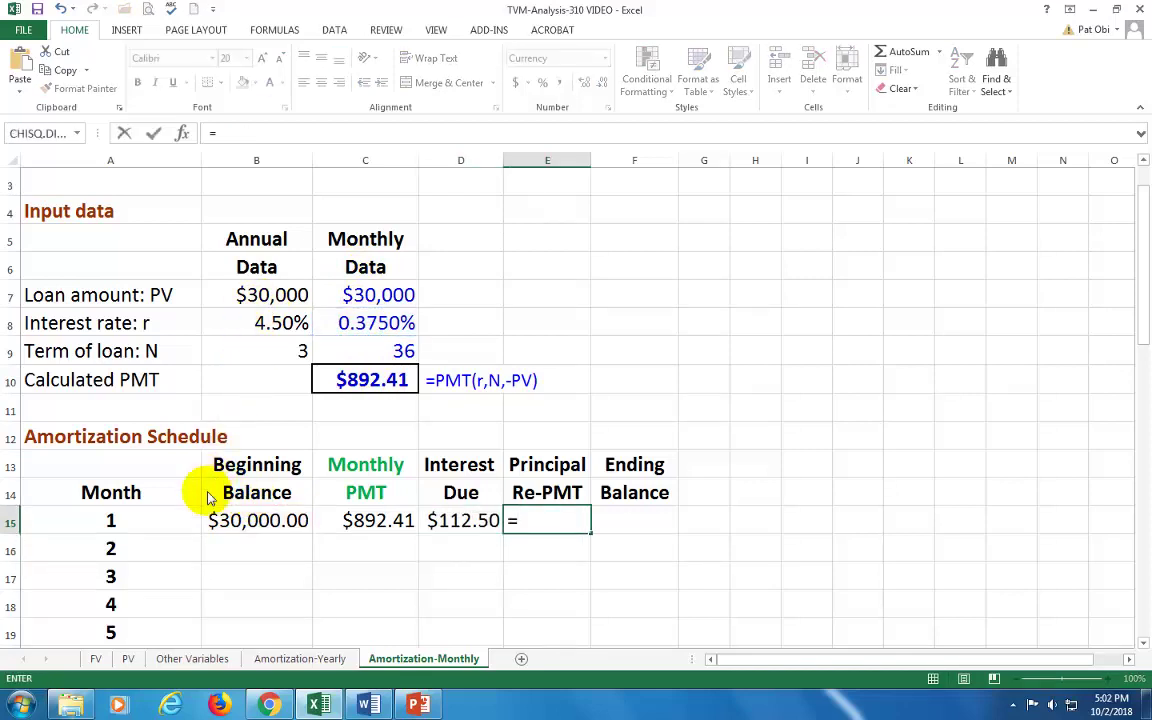
left_click(376, 521)
type("-")
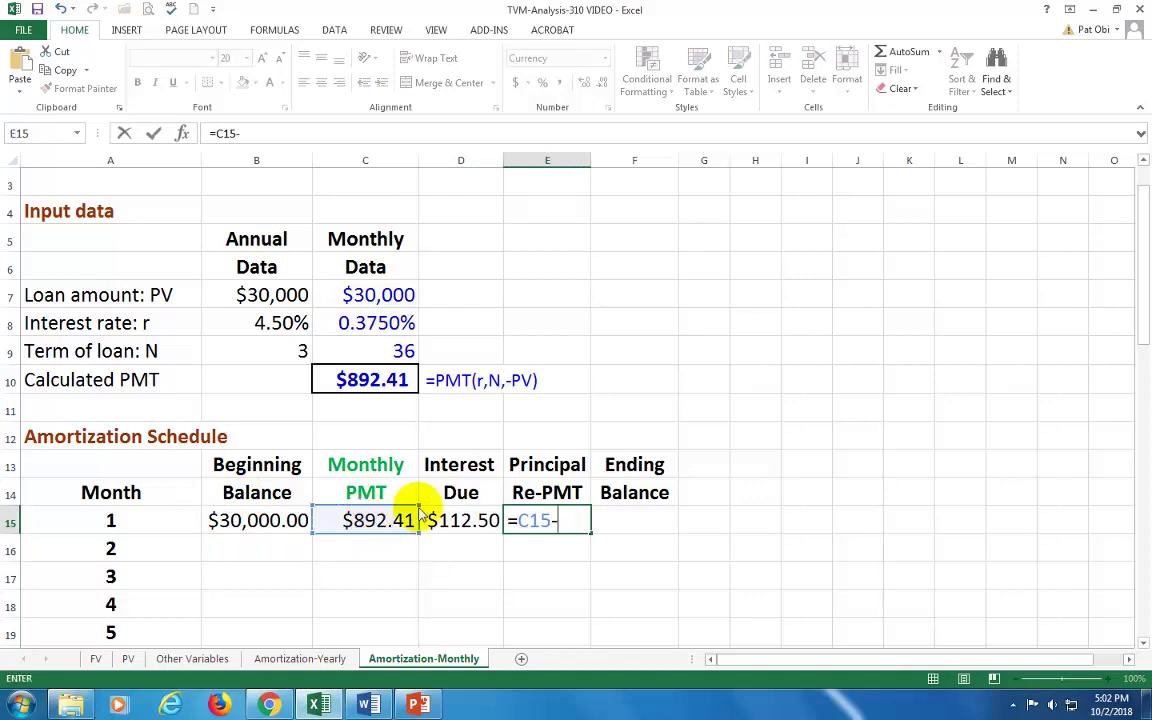
left_click(478, 521)
key("Tab")
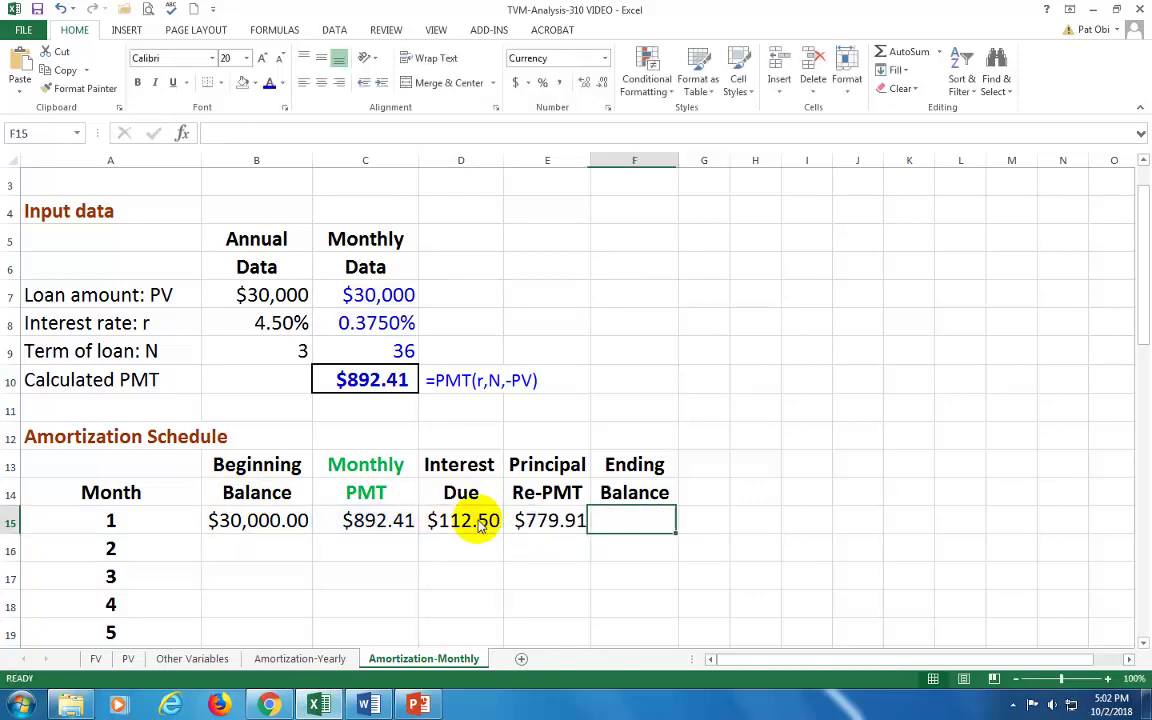
Step: Calculate month 1's ending balance as =B15-E15, giving $29,220.09
type("=")
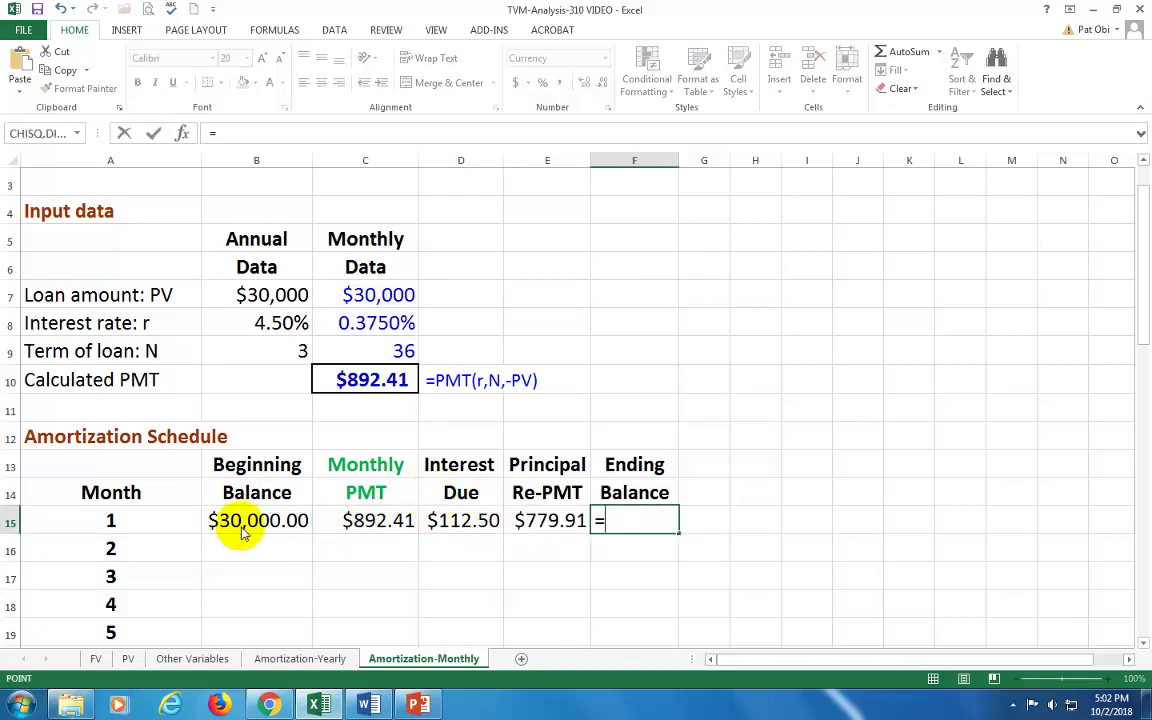
left_click(245, 518)
type("-")
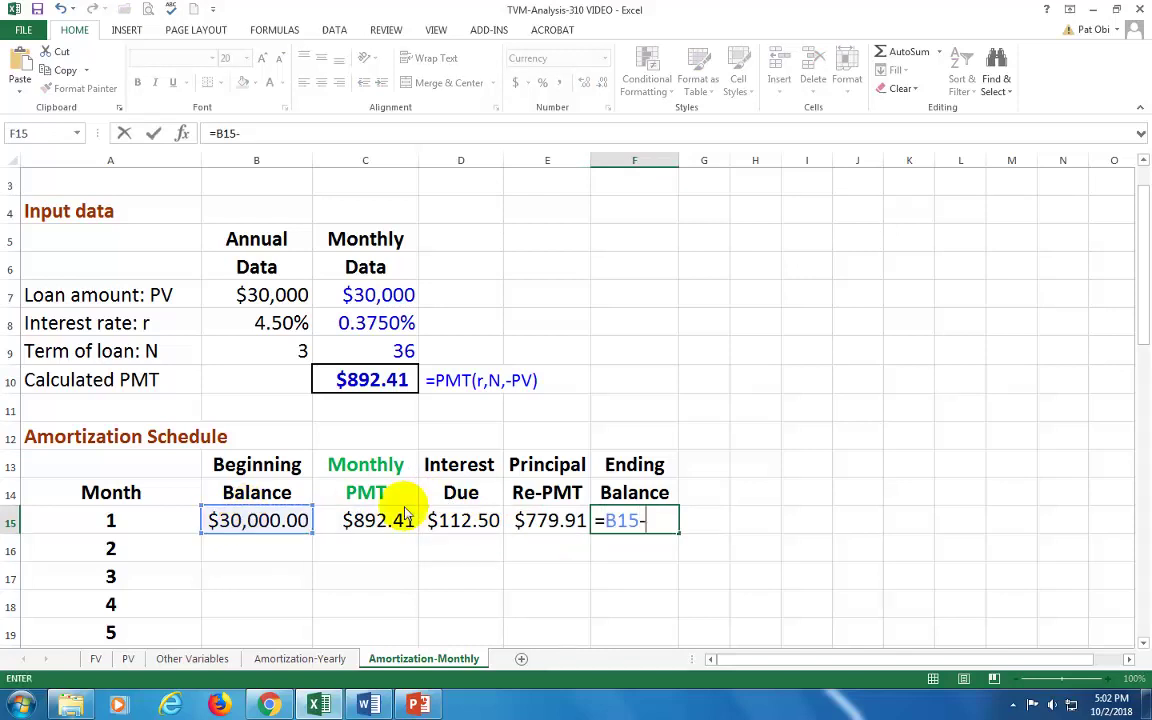
left_click(549, 527)
key("Return")
key("Left")
key("Left")
key("Left")
key("Left")
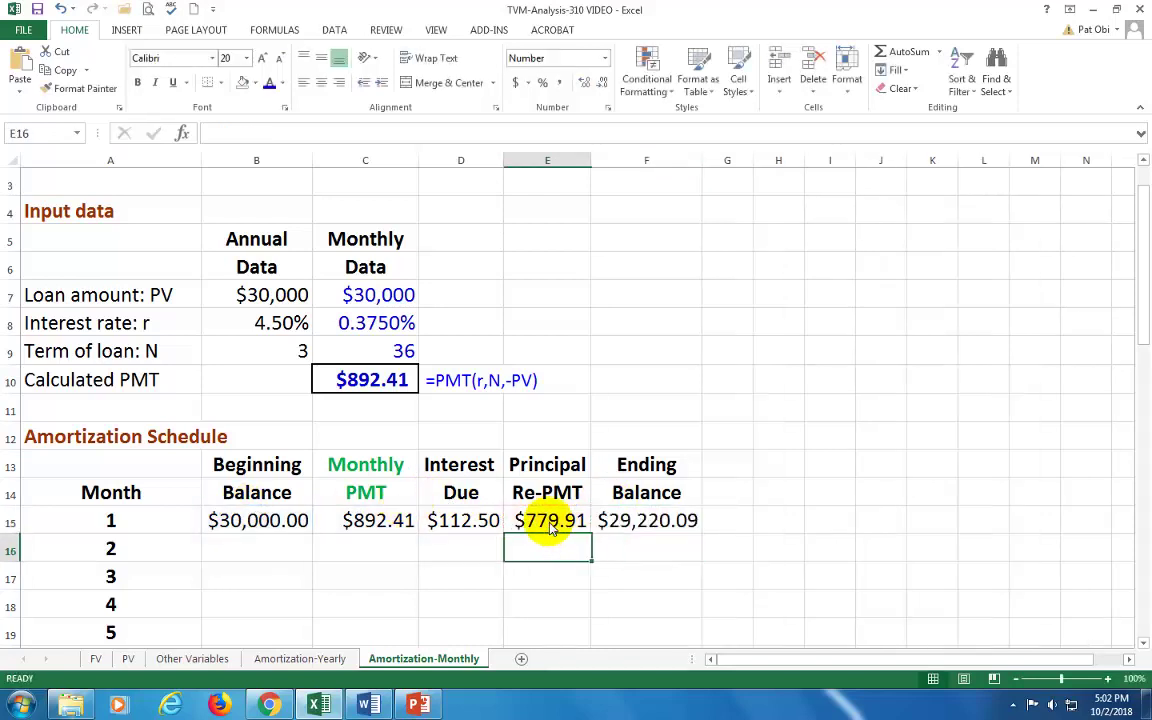
type("=")
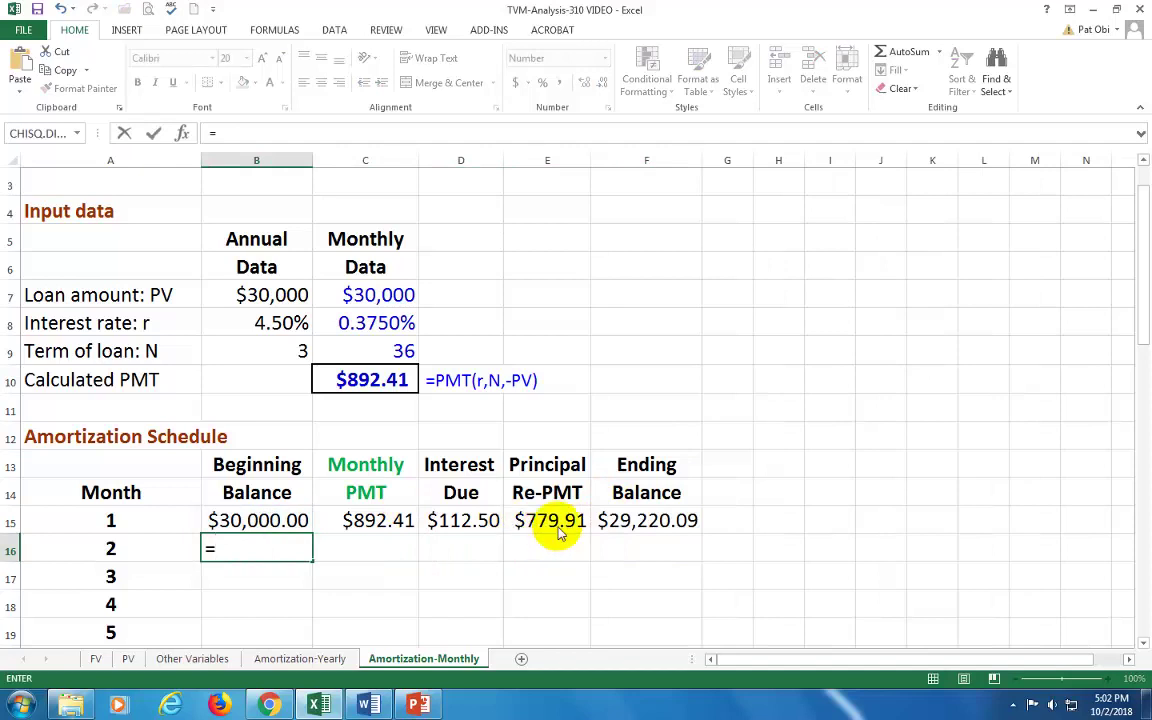
Step: Set month 2's beginning balance to =F15 (29,220.09) and payment to =C10 (892.41)
left_click(648, 527)
key("Return")
type("\\")
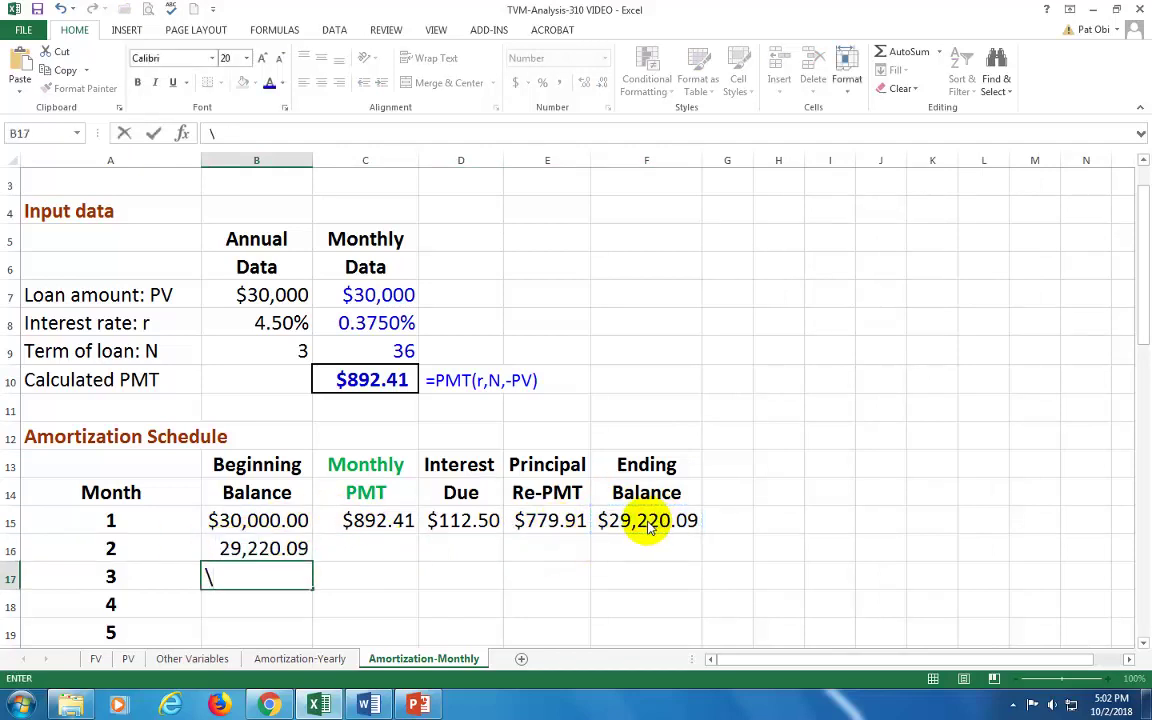
key("Escape")
key("Up")
key("Right")
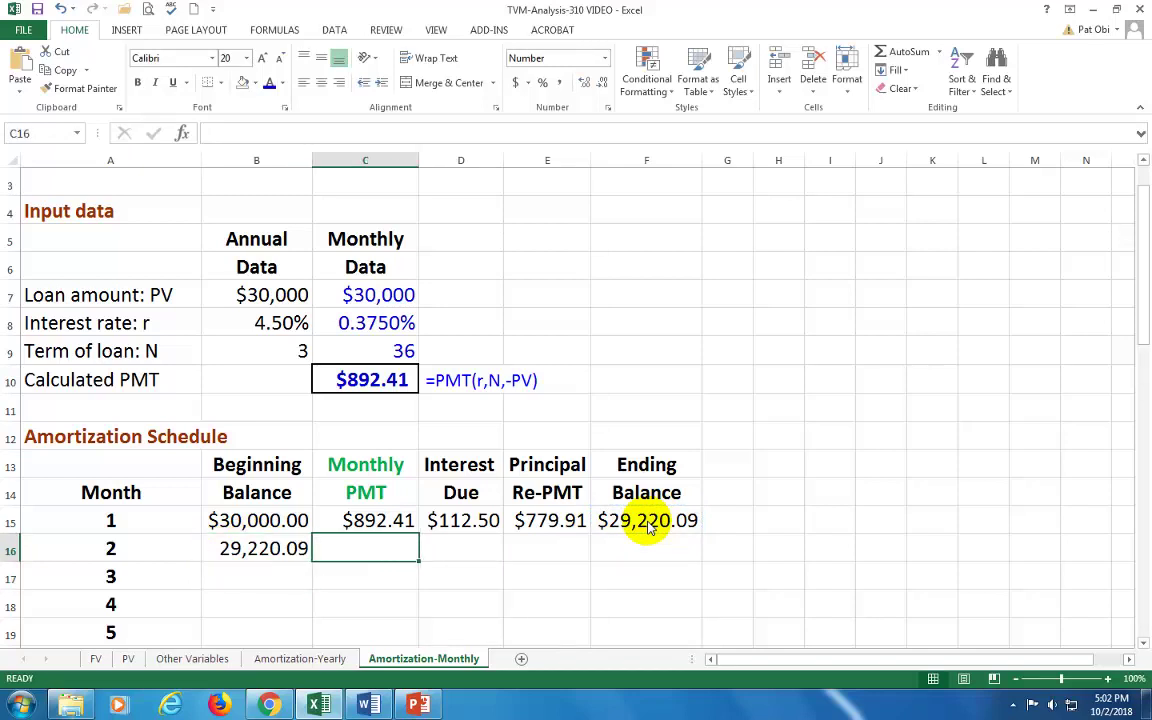
type("=")
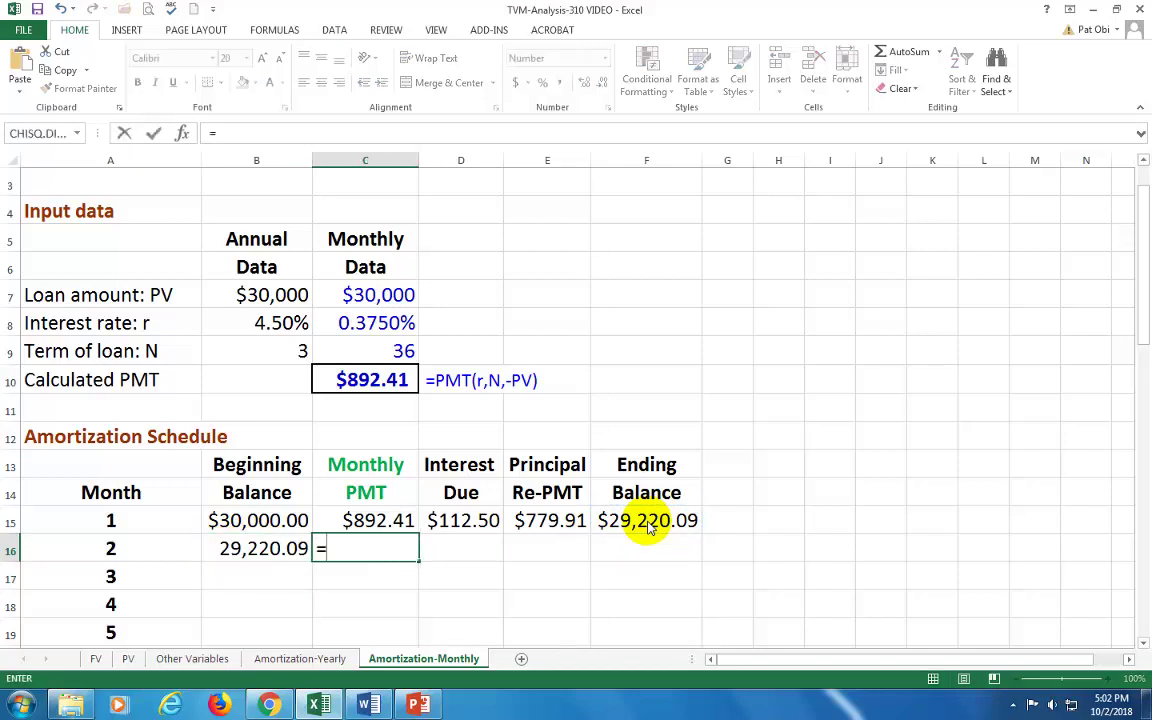
left_click(397, 386)
key("Return")
Step: Calculate month 2's interest as =C8*B16, giving 109.58
key("Up")
key("Right")
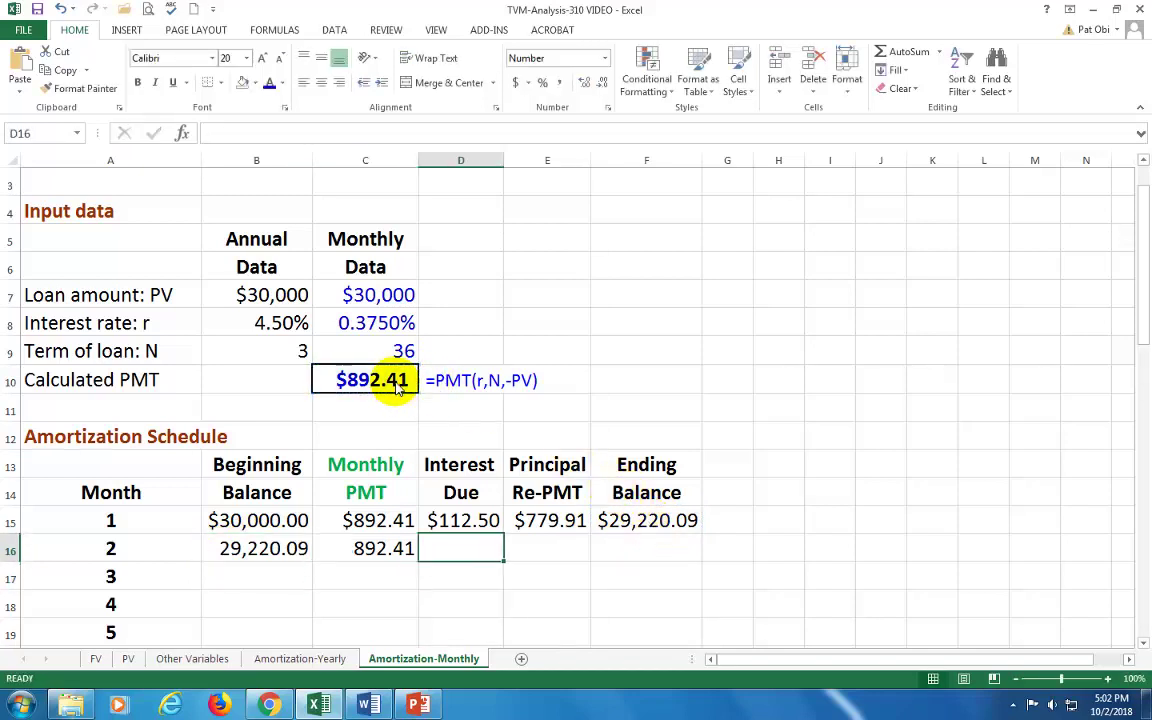
type("=")
left_click(394, 328)
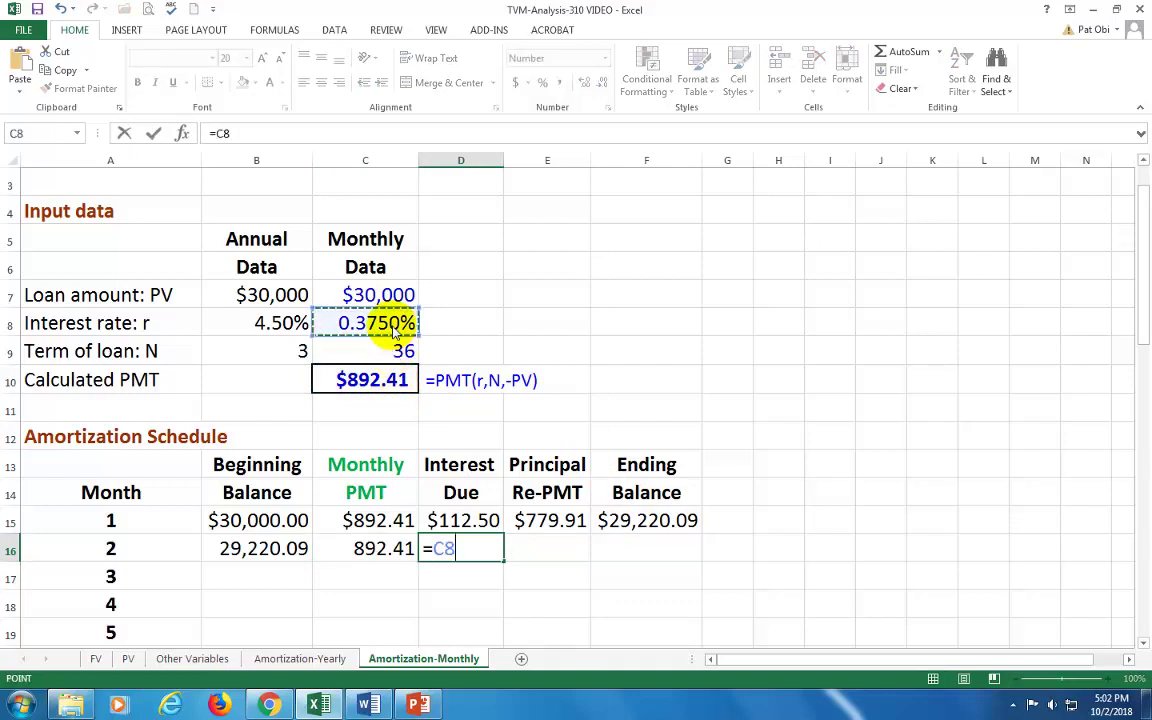
type("*")
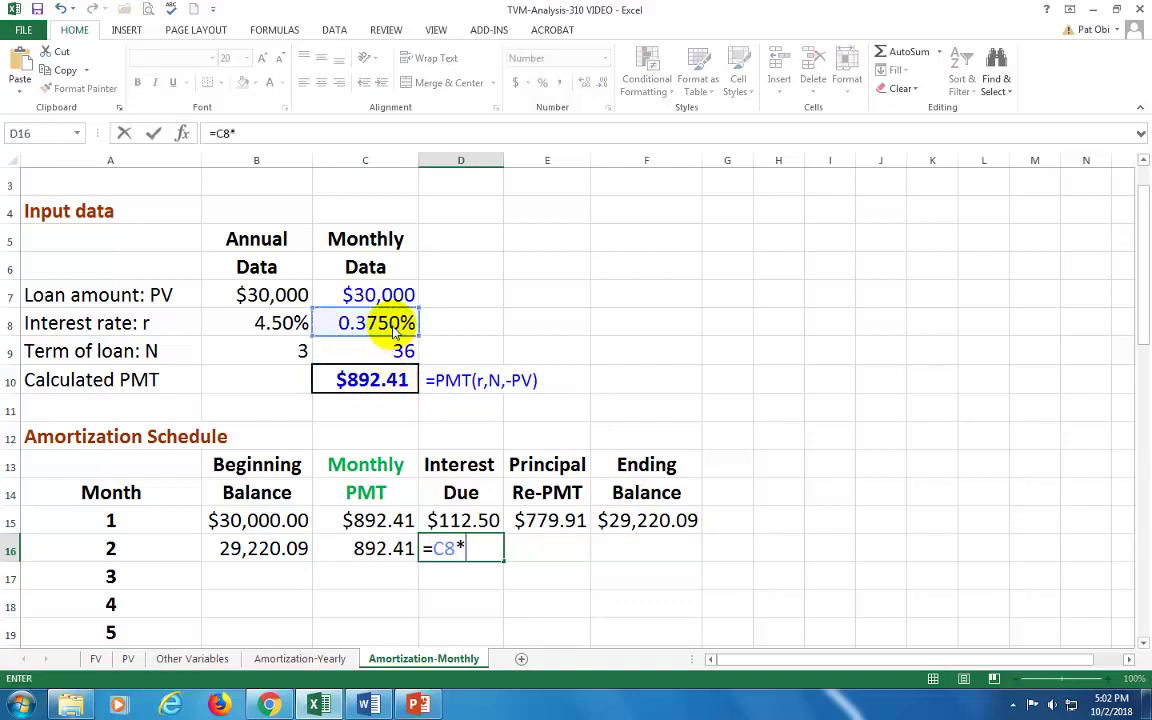
left_click(270, 540)
key("Return")
Step: Calculate month 2's principal as =C16-D16, giving 782.83
key("Up")
key("Right")
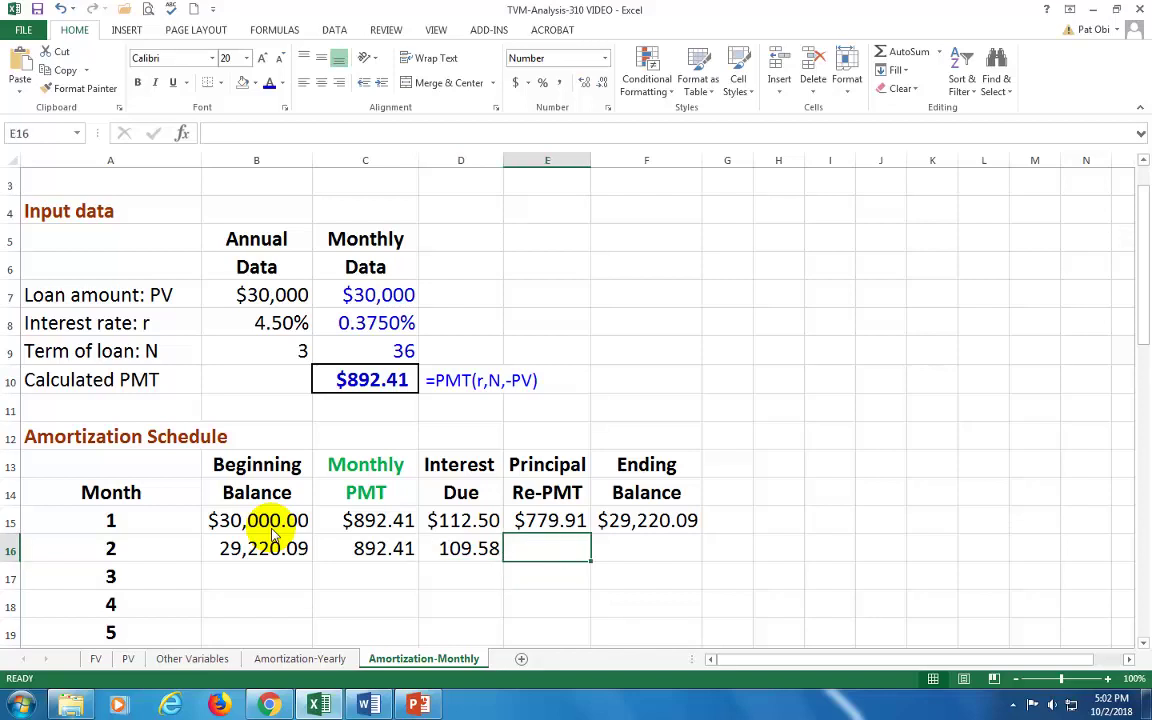
type("=")
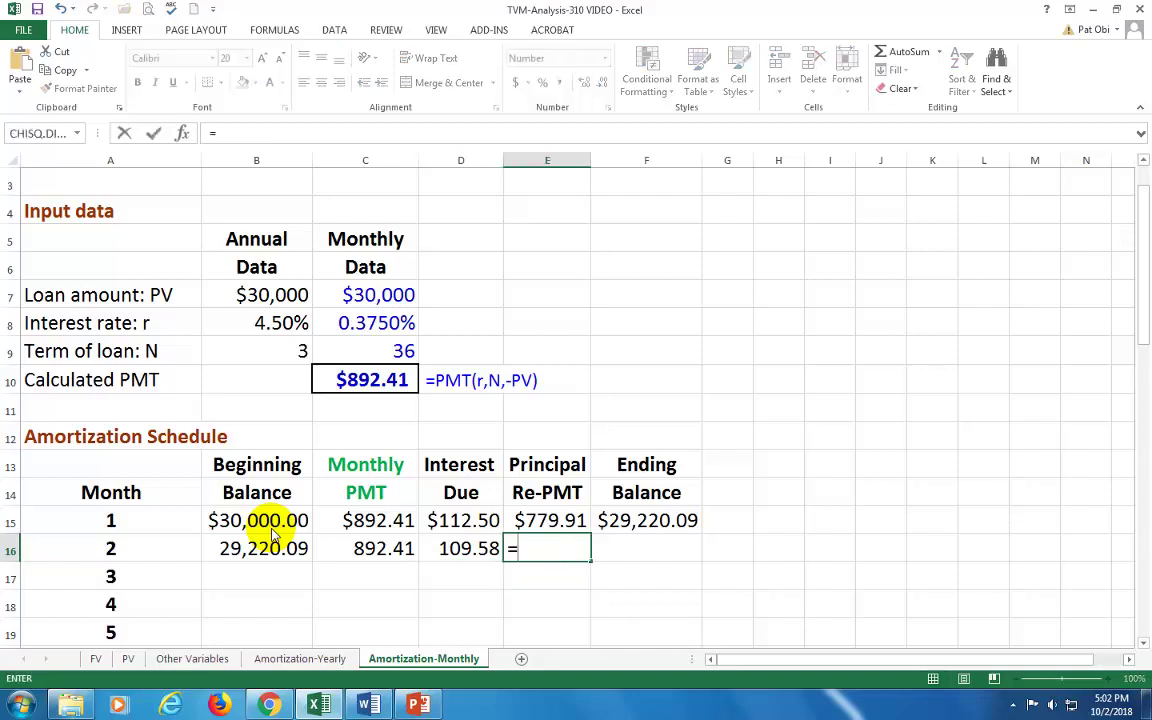
left_click(378, 555)
type("-")
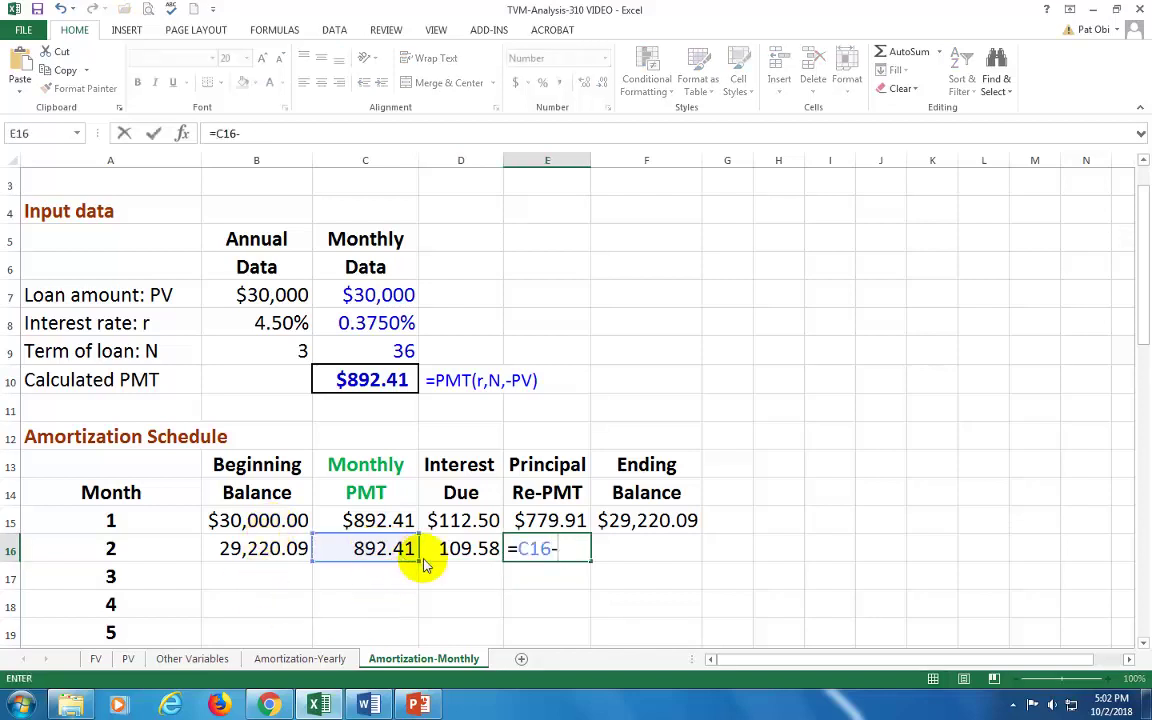
left_click(473, 551)
key("ctrl+Return")
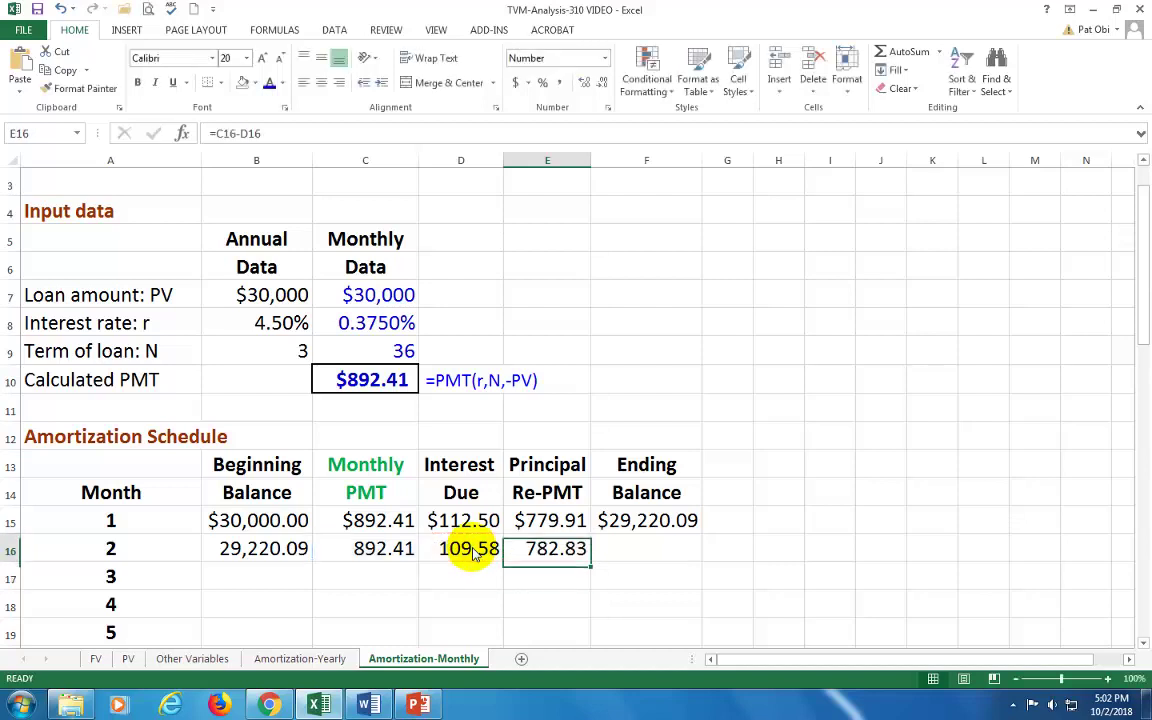
Step: Calculate month 2's ending balance as =B16-E16, giving 28,437.26
key("Right")
type("=")
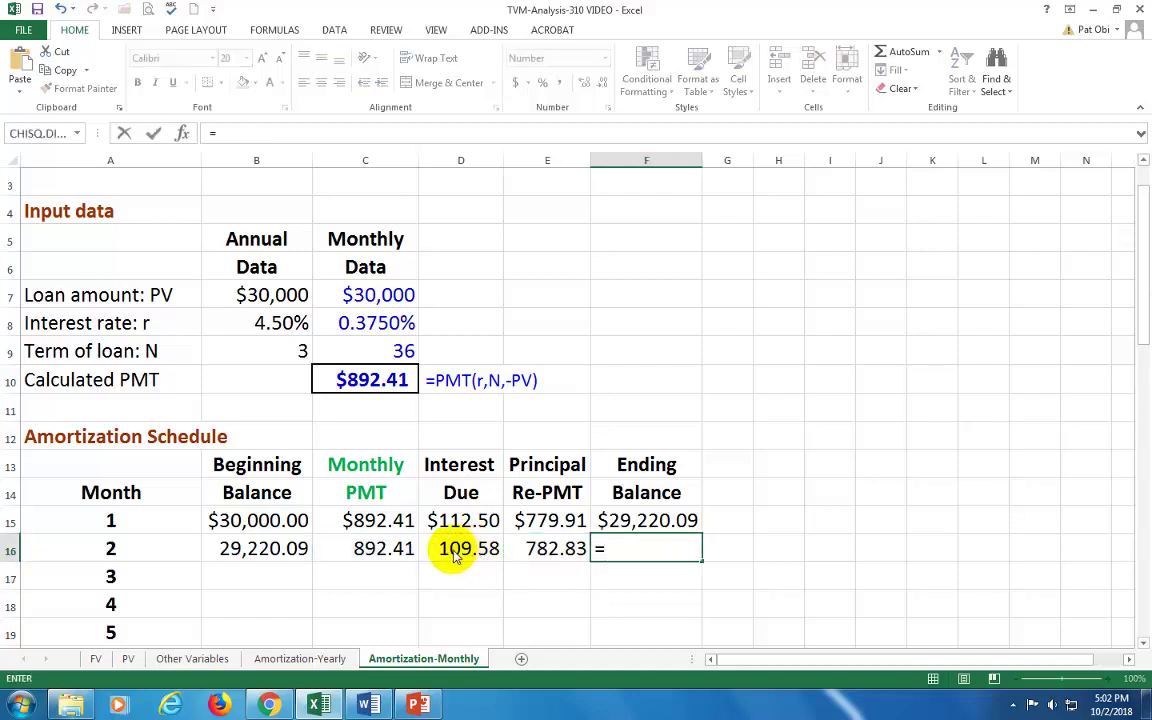
left_click(277, 557)
type("-")
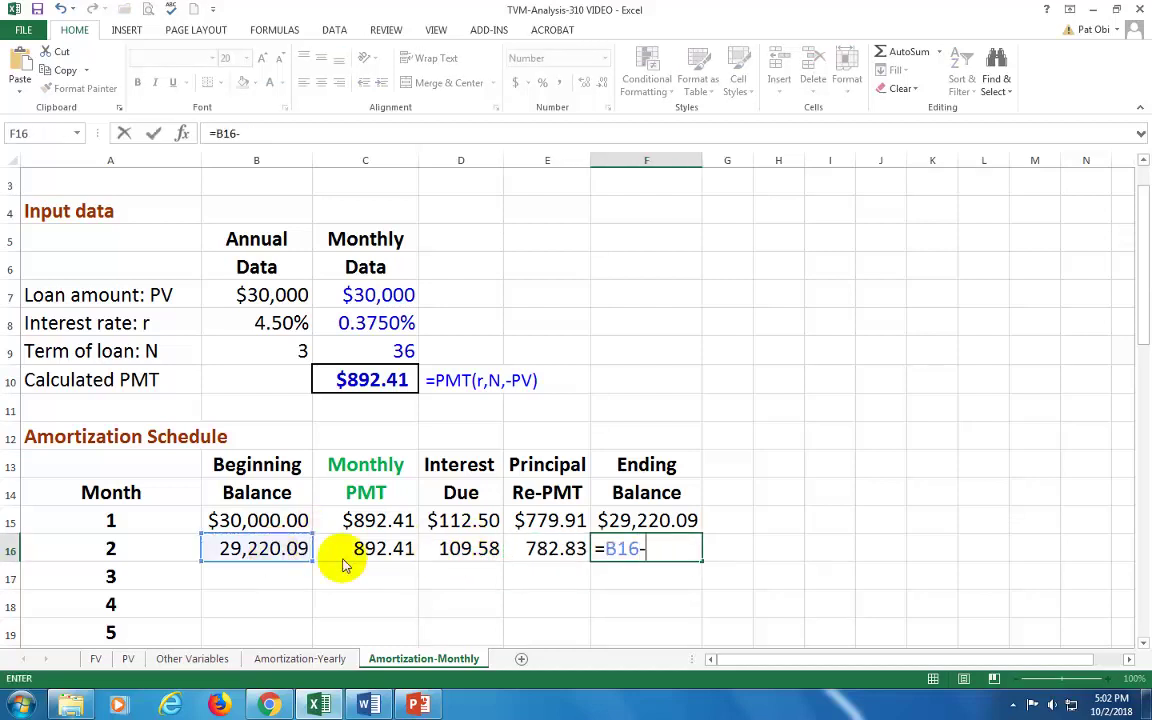
left_click(553, 558)
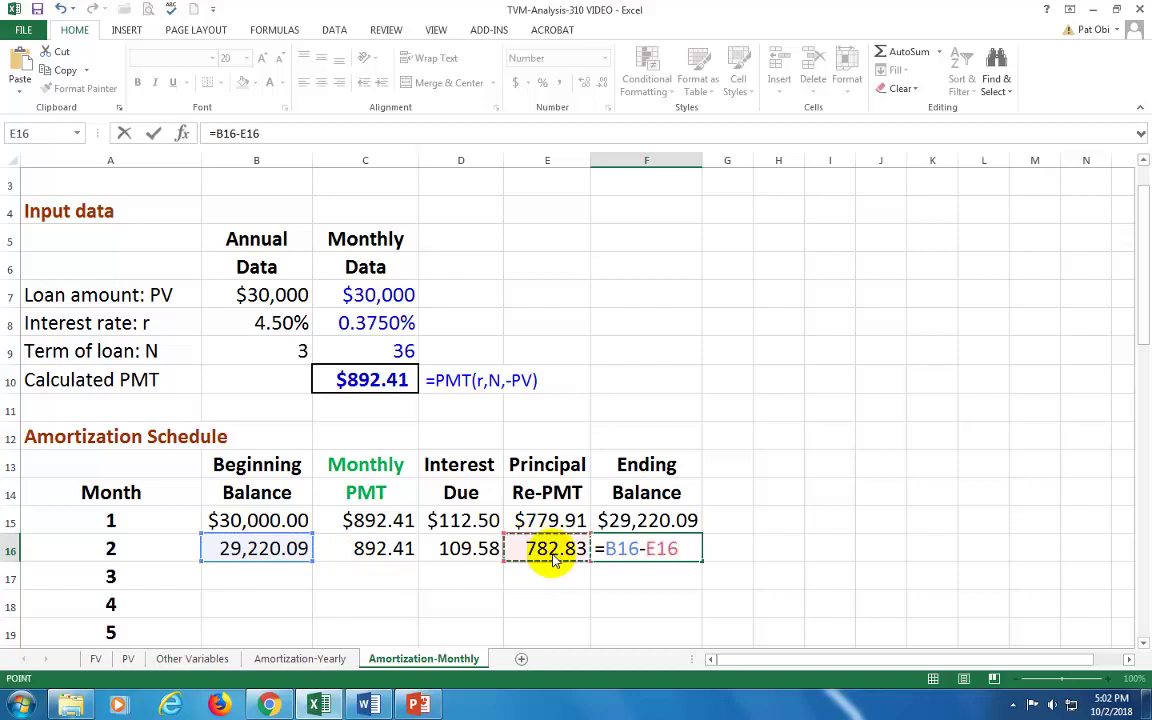
key("Return")
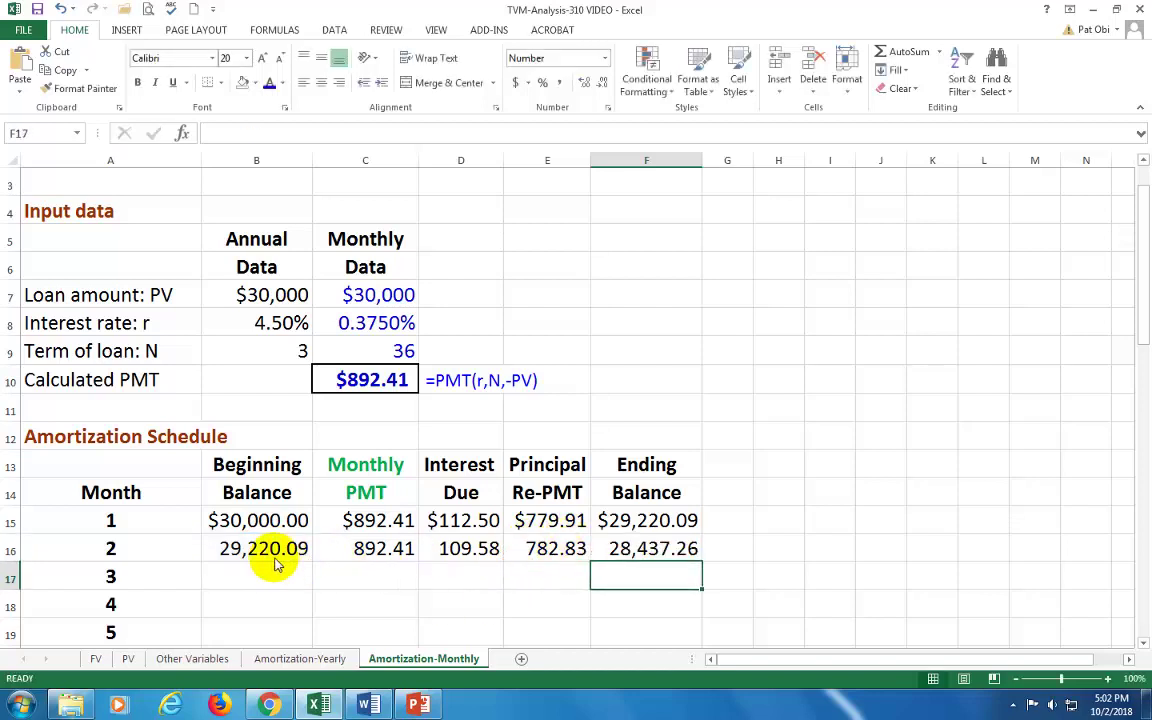
Step: Change C16 to use $C$10 and D16 to use $C$8*B16 as absolute references
left_click(377, 556)
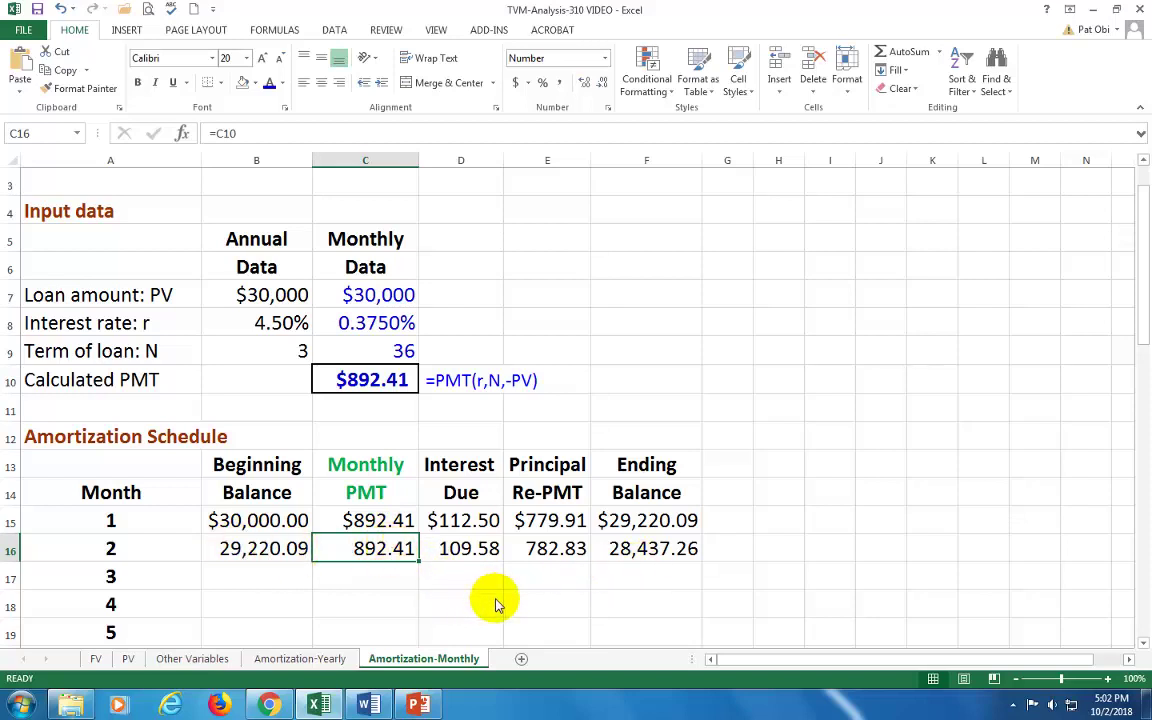
key("F2")
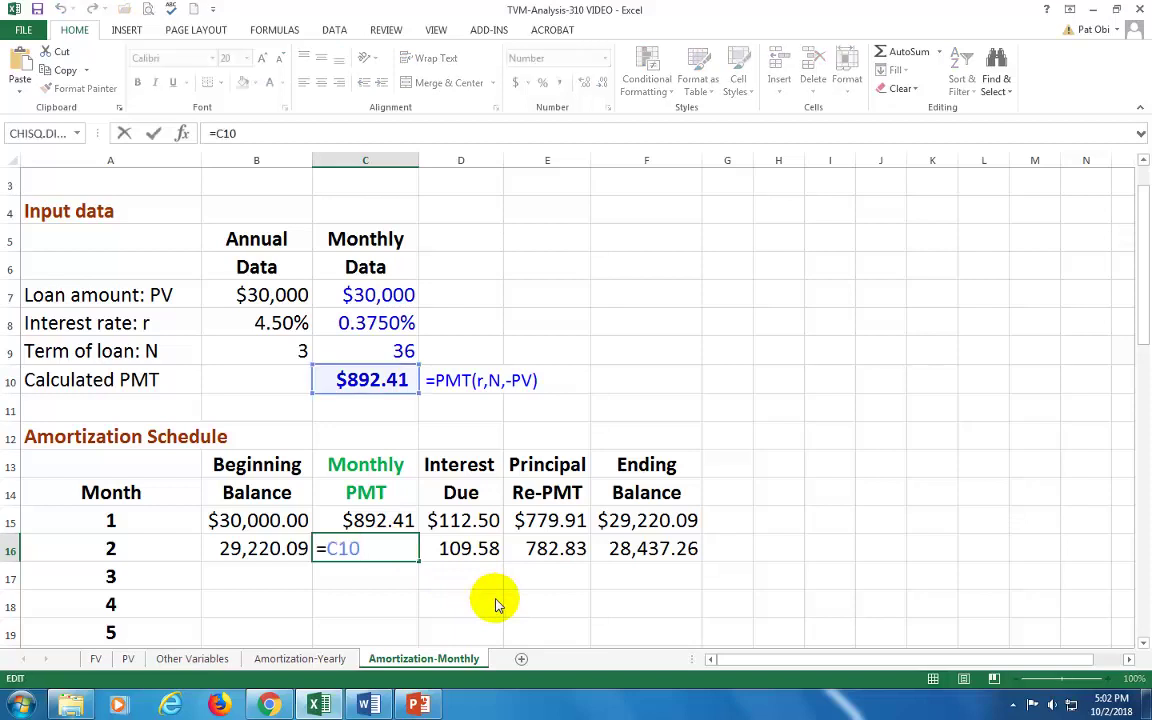
key("F4")
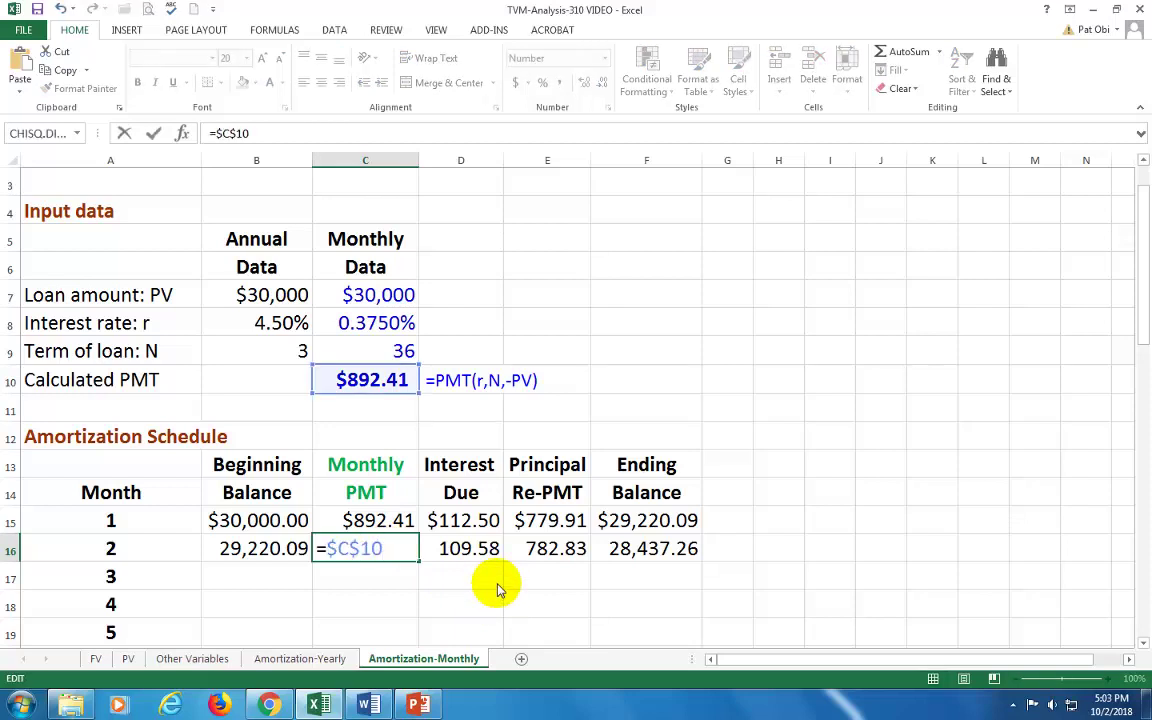
key("Return")
key("Up")
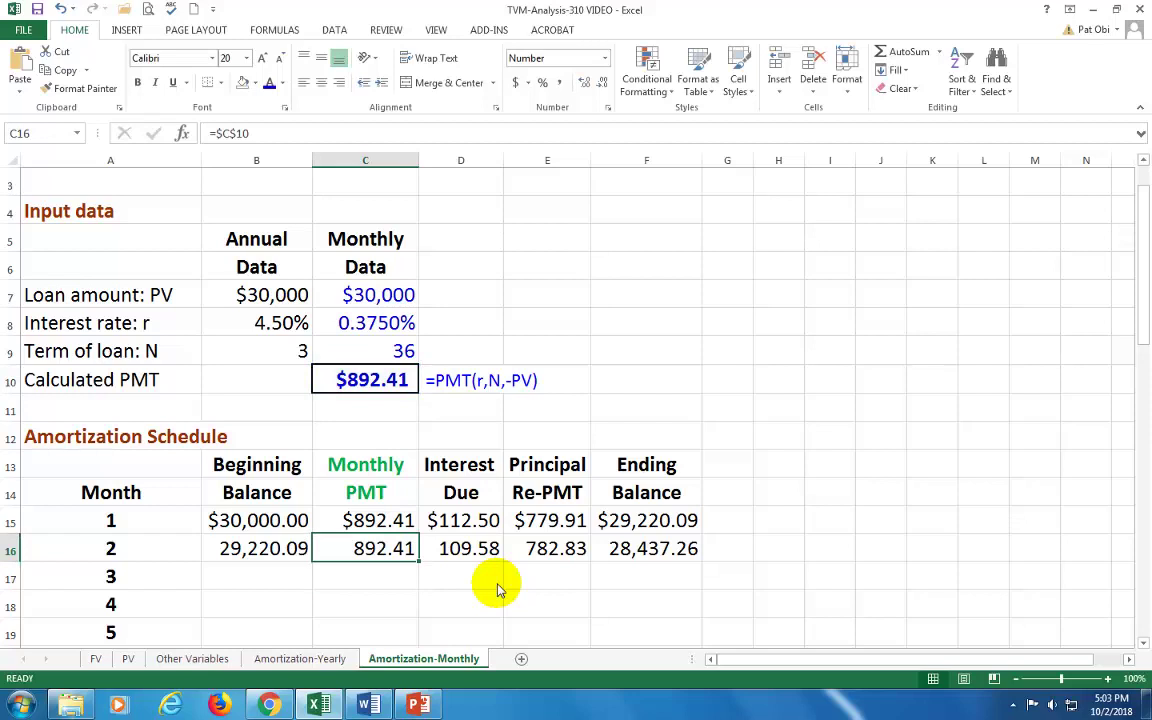
key("Right")
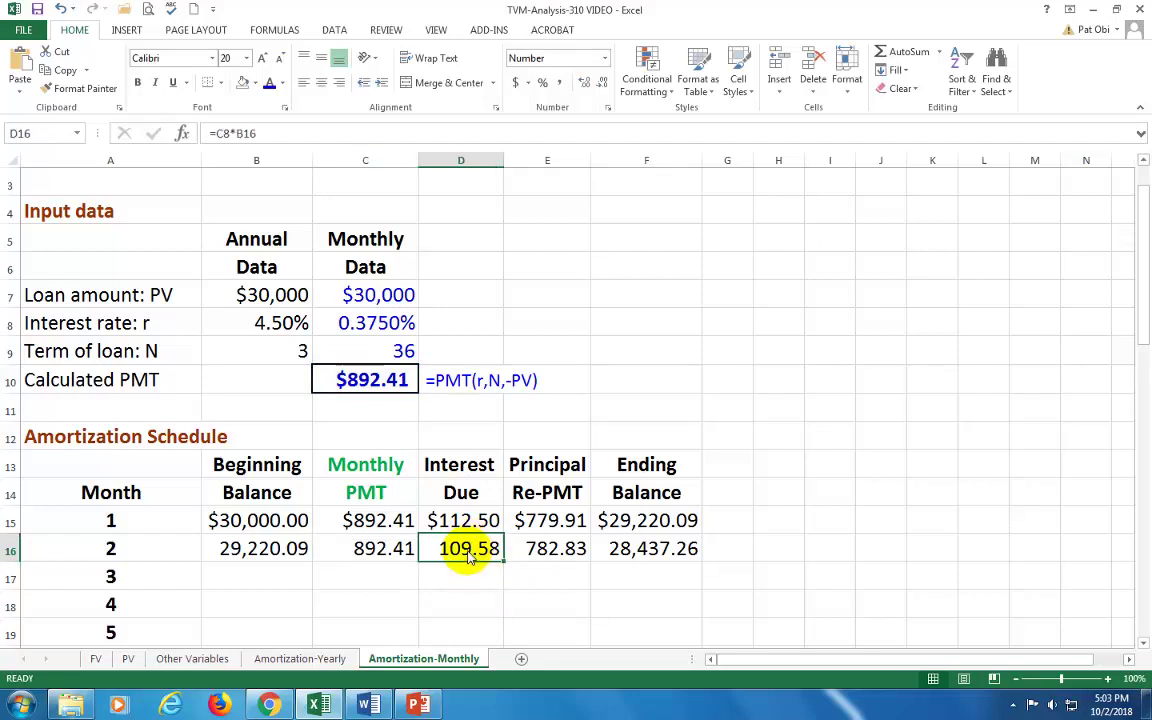
double_click(468, 556)
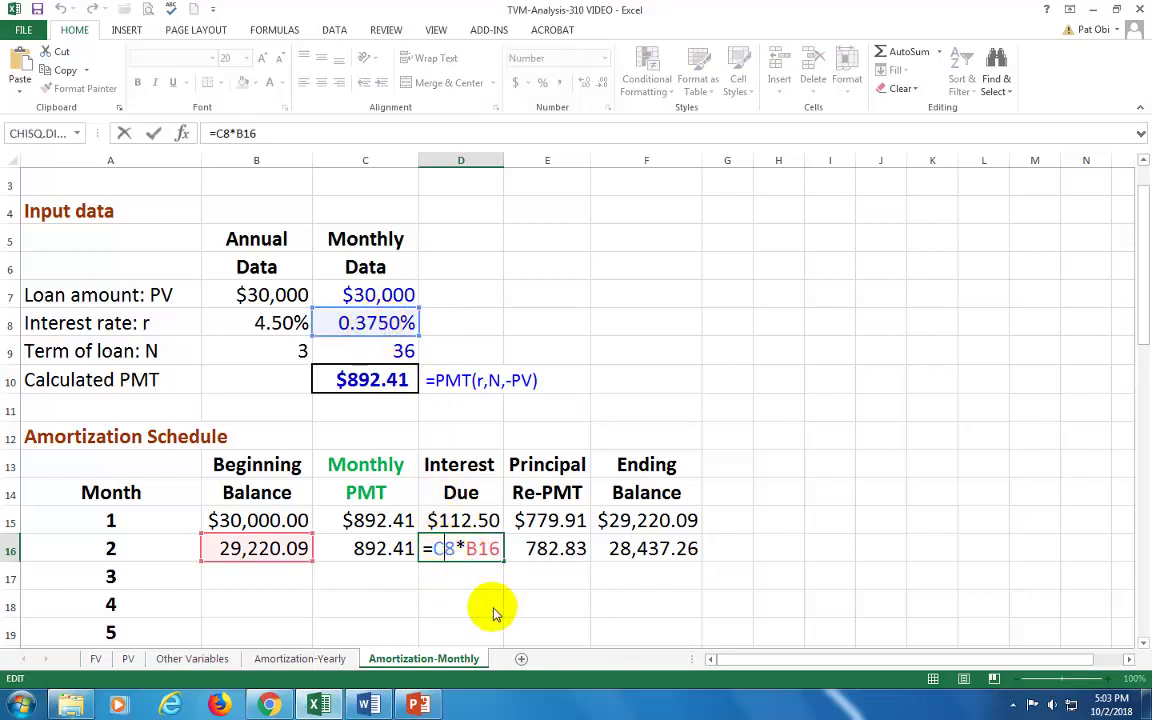
key("F4")
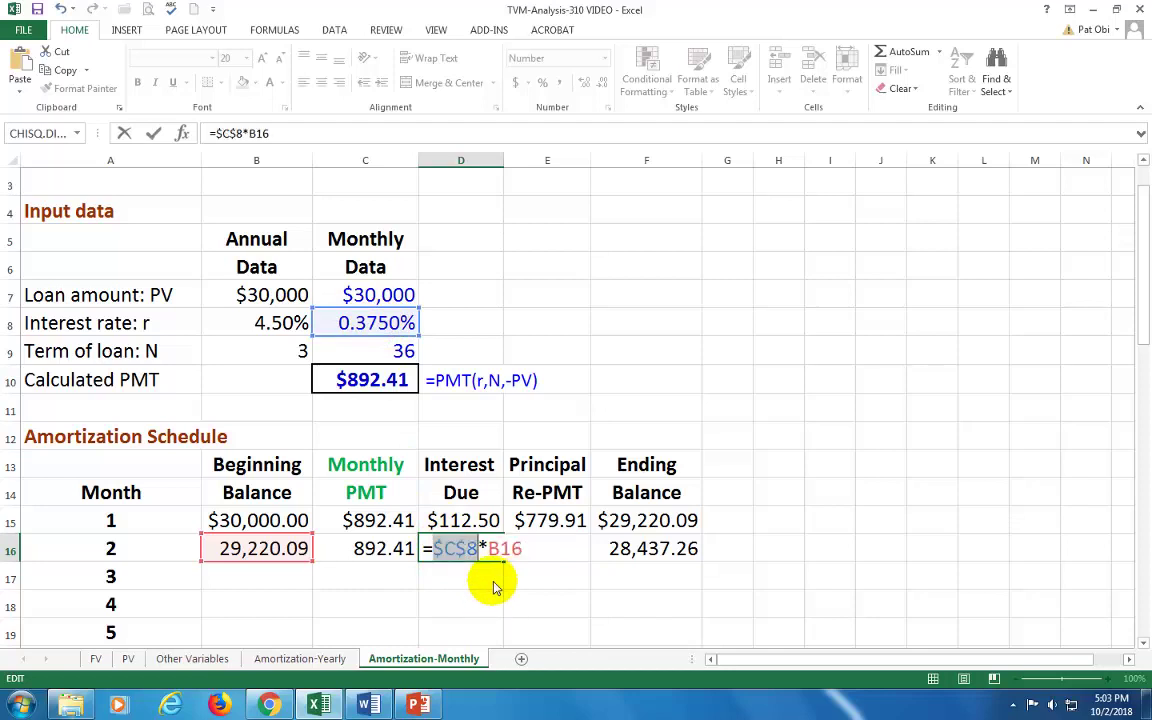
key("Return")
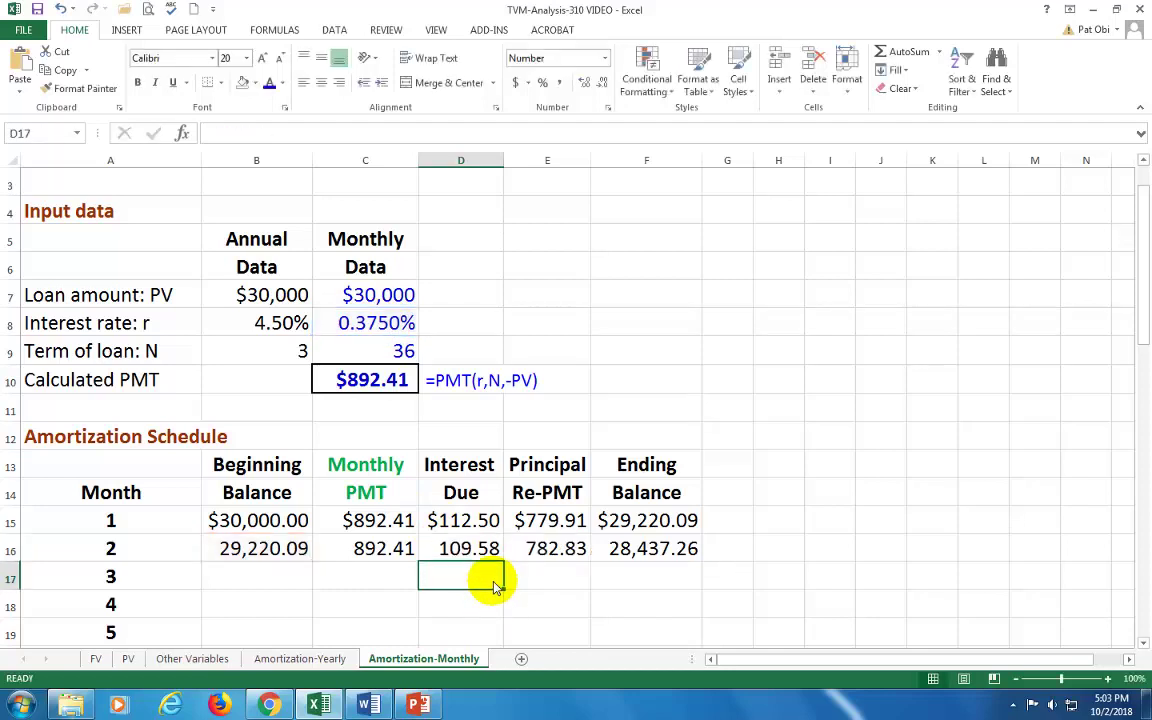
Step: Fill B16:F16 down to row 50 (month 36) and confirm F50's ending balance is 0.00
left_click_drag(255, 548, 625, 548)
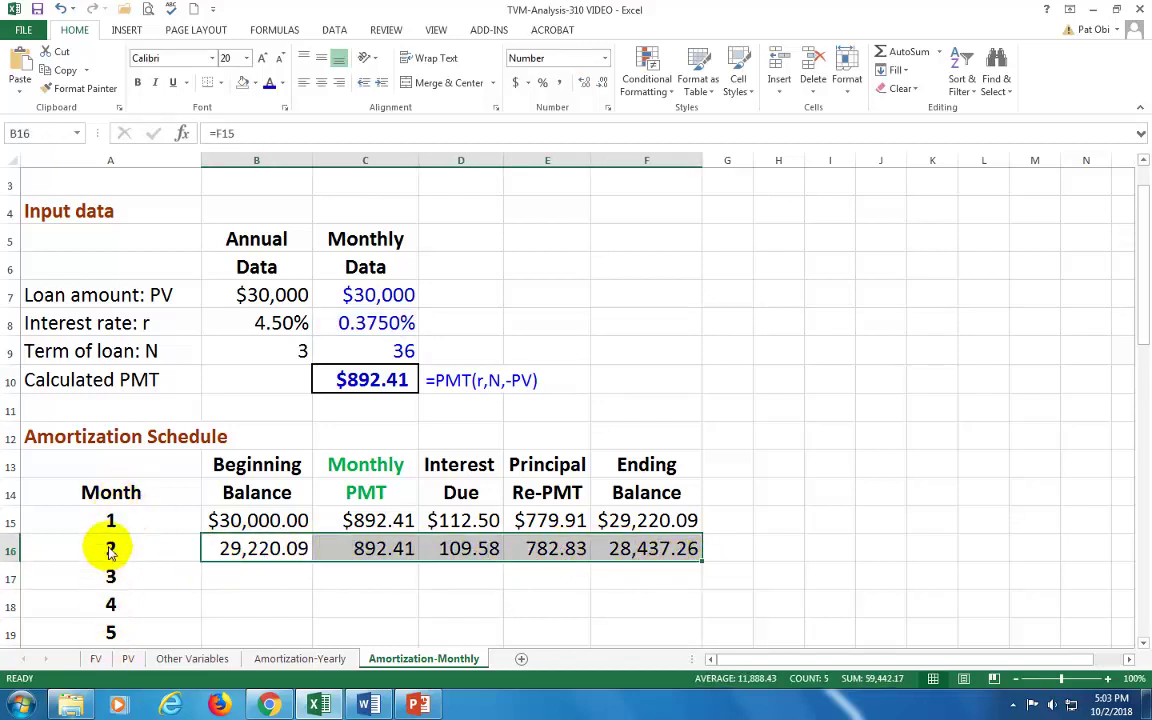
double_click(702, 568)
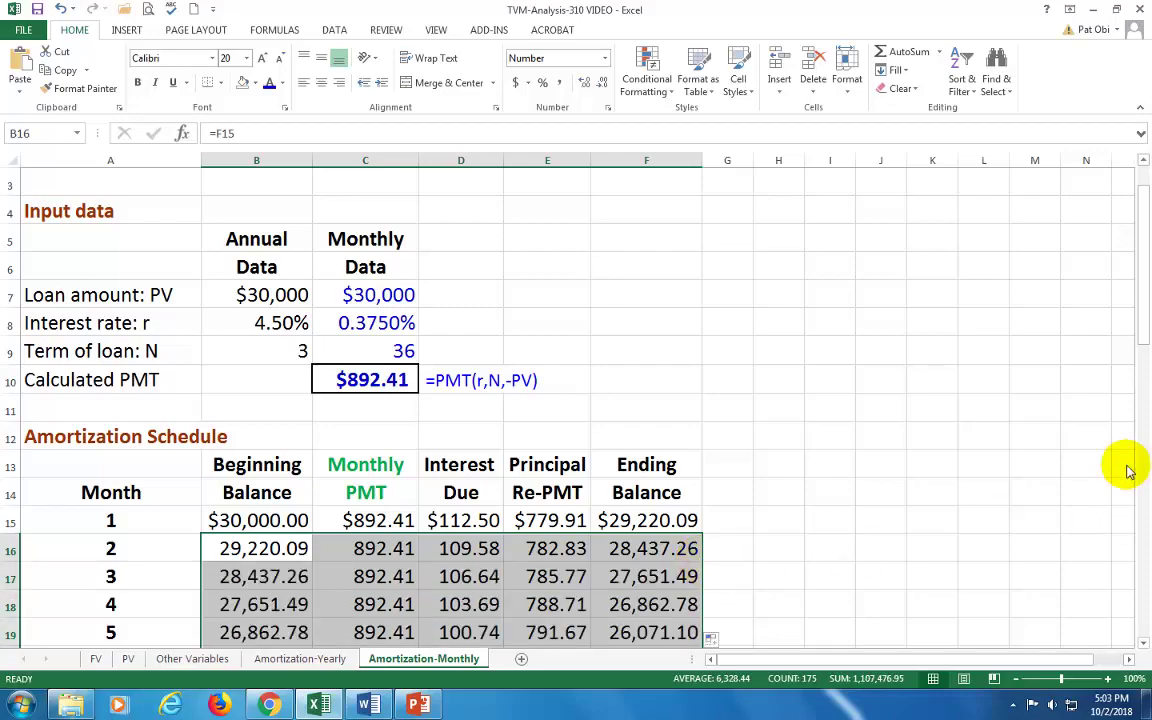
left_click_drag(1145, 330, 1143, 632)
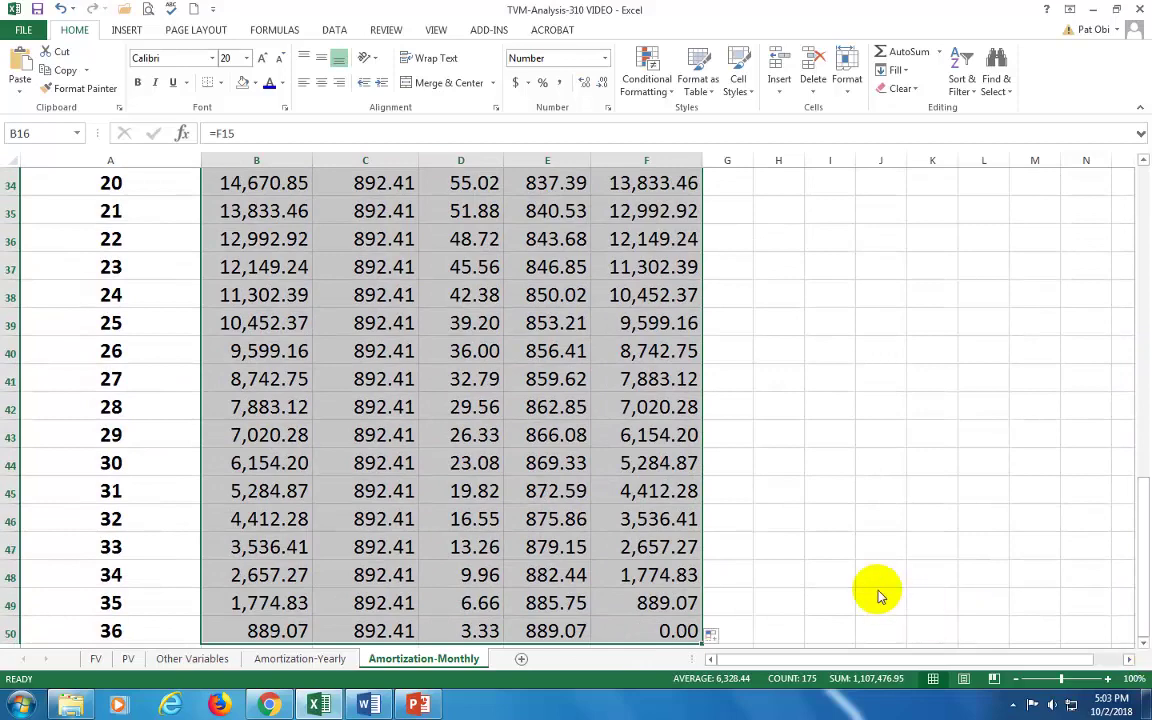
left_click(672, 632)
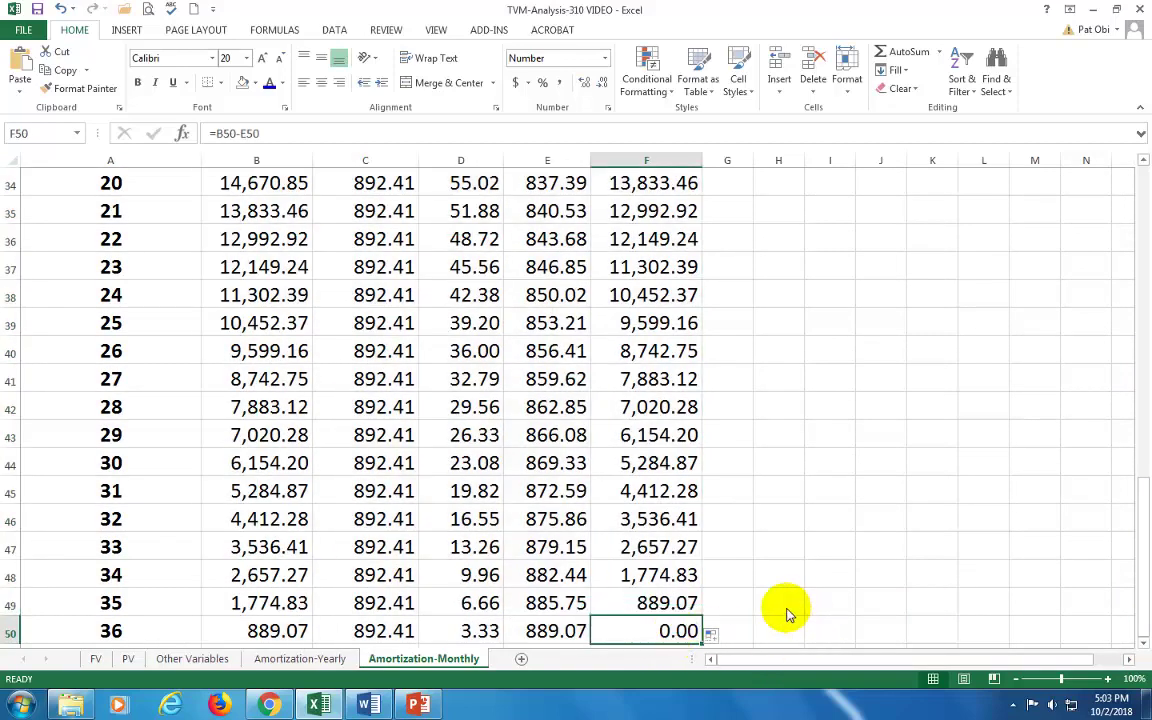